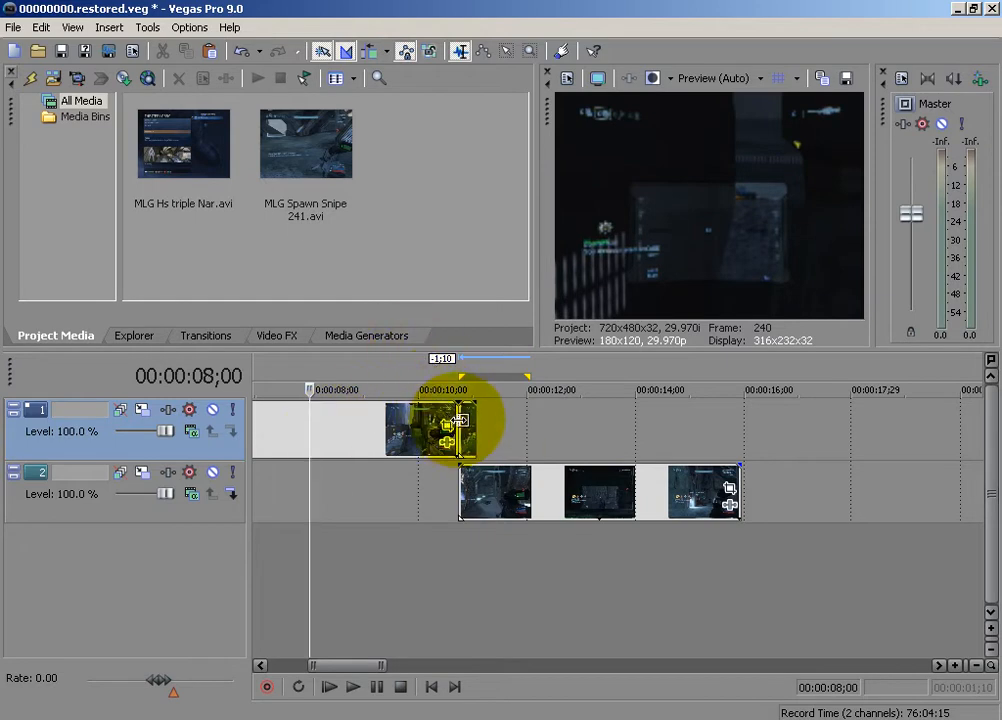
# Examine the finished scope transition frame by frame, from 00:00:10;22 to 00:00:11;07
pyautogui.click(458, 425)
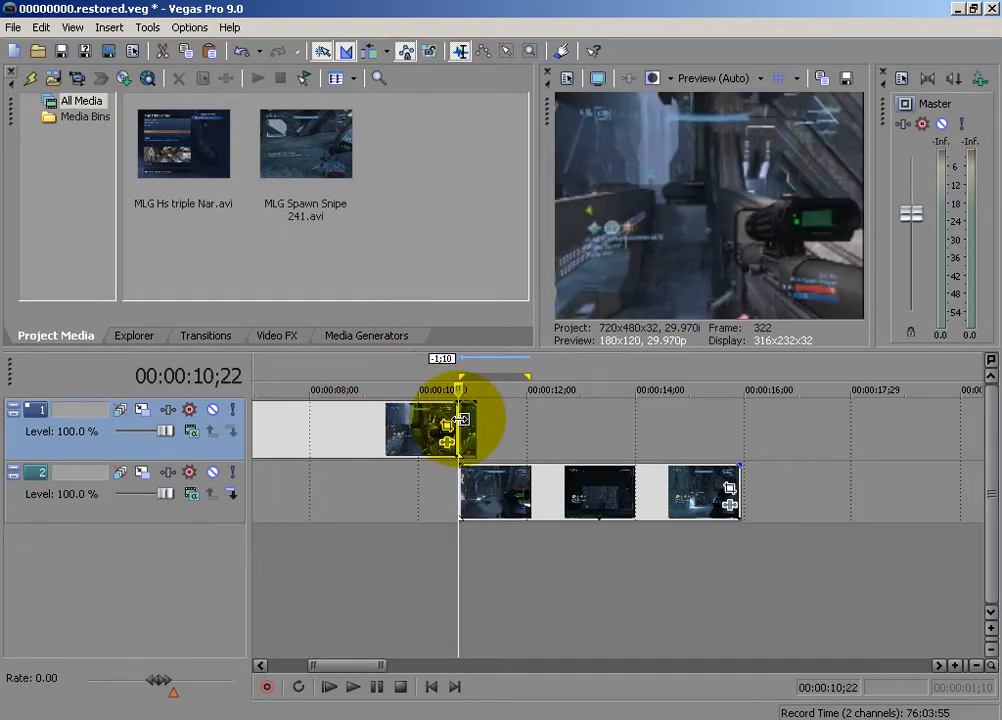
pyautogui.click(762, 211)
pyautogui.press('Right')
pyautogui.press('Right')
pyautogui.press('Right')
pyautogui.press('Right')
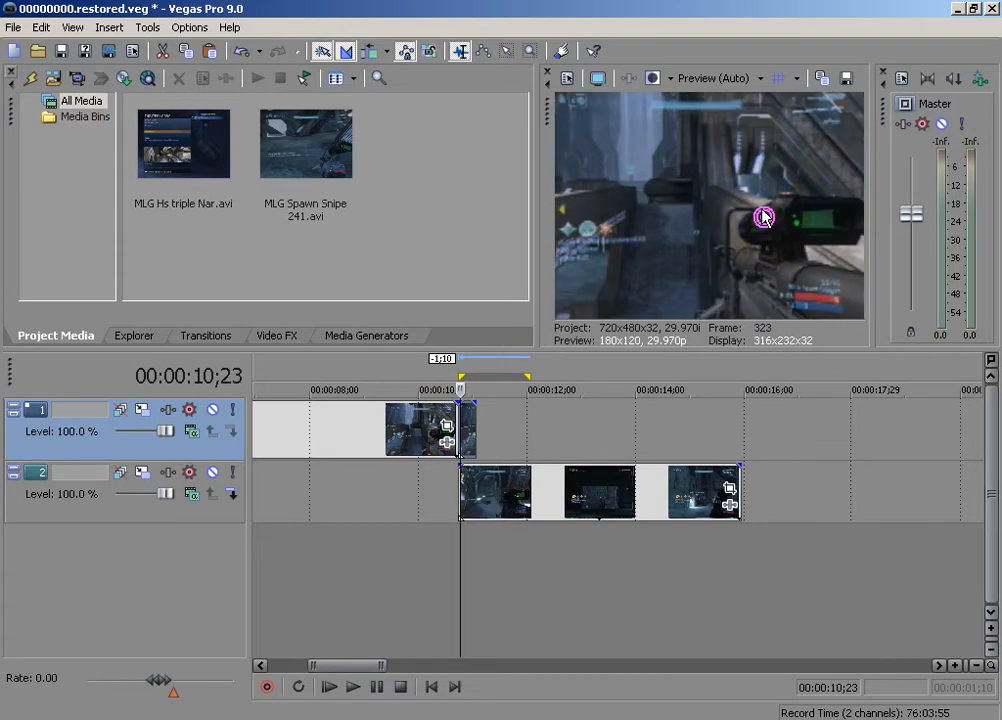
pyautogui.press('Right')
pyautogui.press('Right')
pyautogui.press('Right')
pyautogui.press('Right')
pyautogui.press('Right')
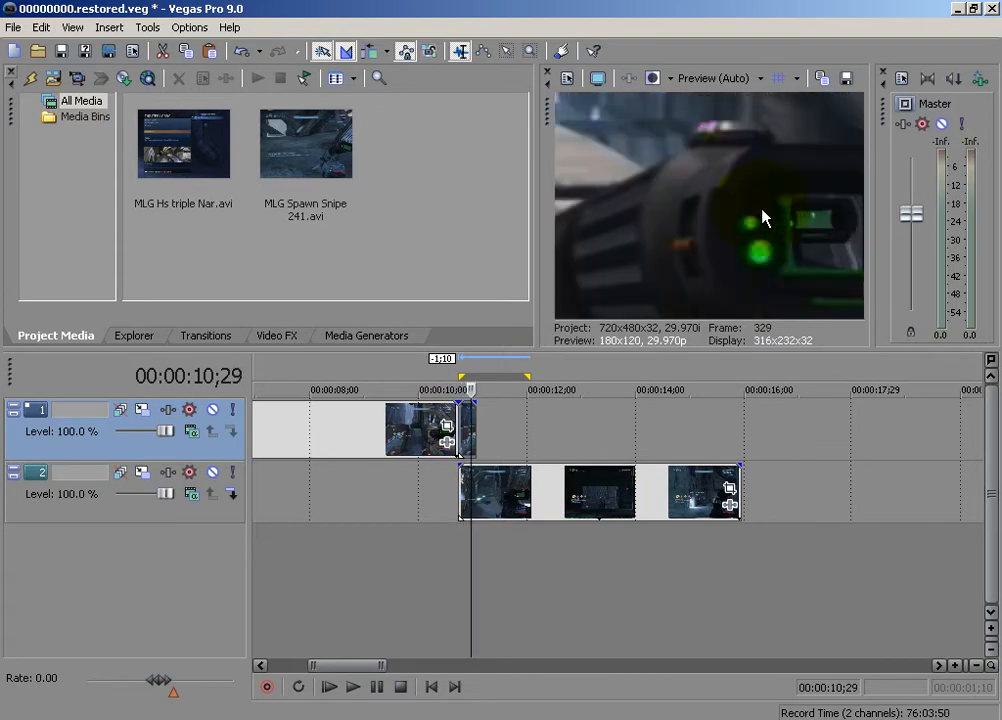
pyautogui.press('Right')
pyautogui.press('Right')
pyautogui.press('Right')
pyautogui.press('Right')
pyautogui.press('Right')
pyautogui.press('Right')
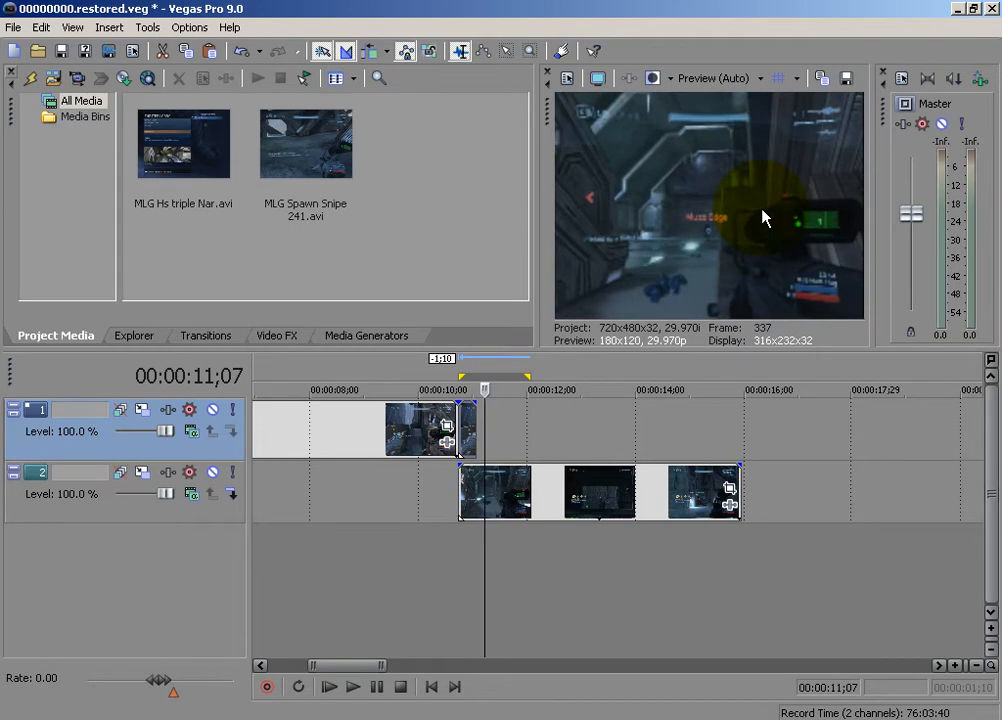
# Undo every action in the edit history, back to the earliest Event Pan/Crop Position Keyframe entry
pyautogui.click(259, 51)
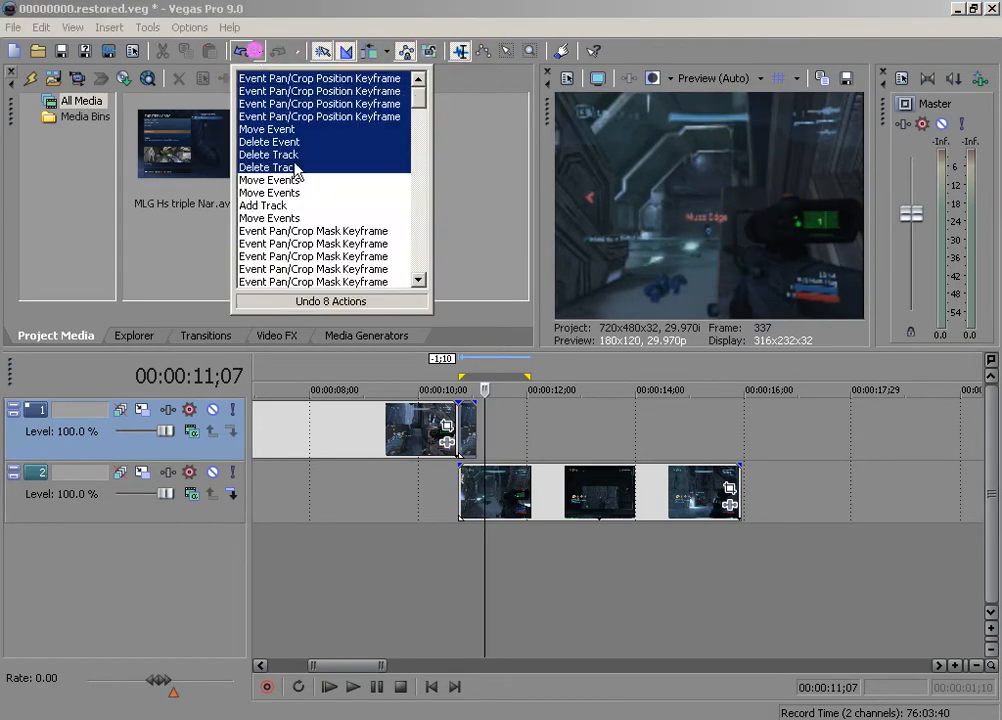
pyautogui.scroll(-7, 325, 285)
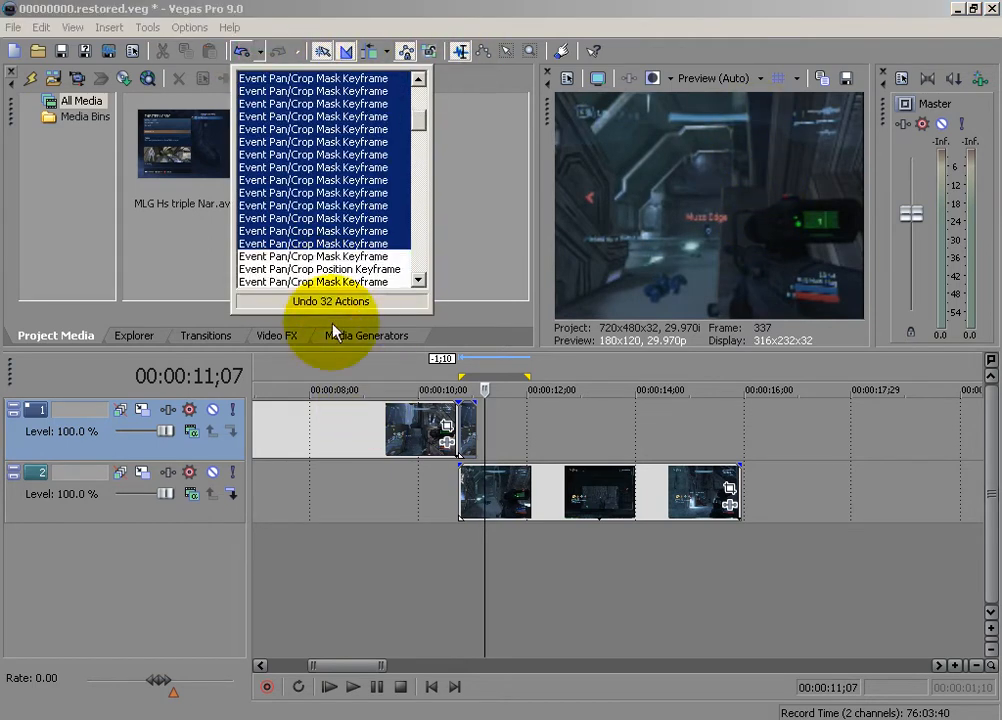
pyautogui.scroll(-4, 316, 287)
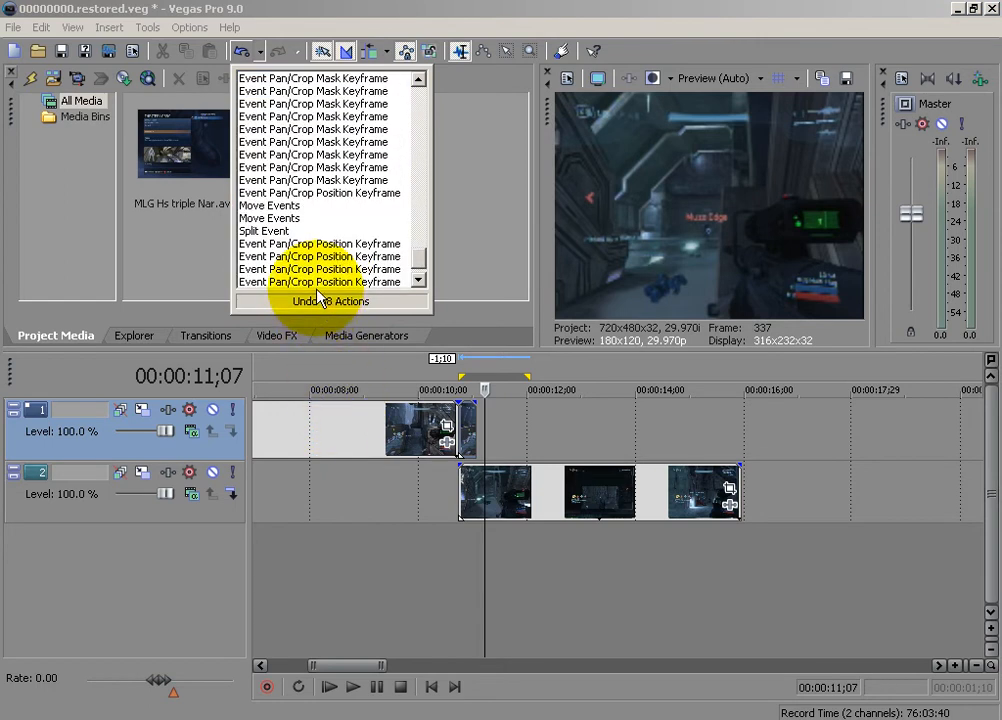
pyautogui.click(313, 286)
# Move the short first clip to about 35 seconds and place the longer second clip at the timeline's start
pyautogui.scroll(6, 580, 510)
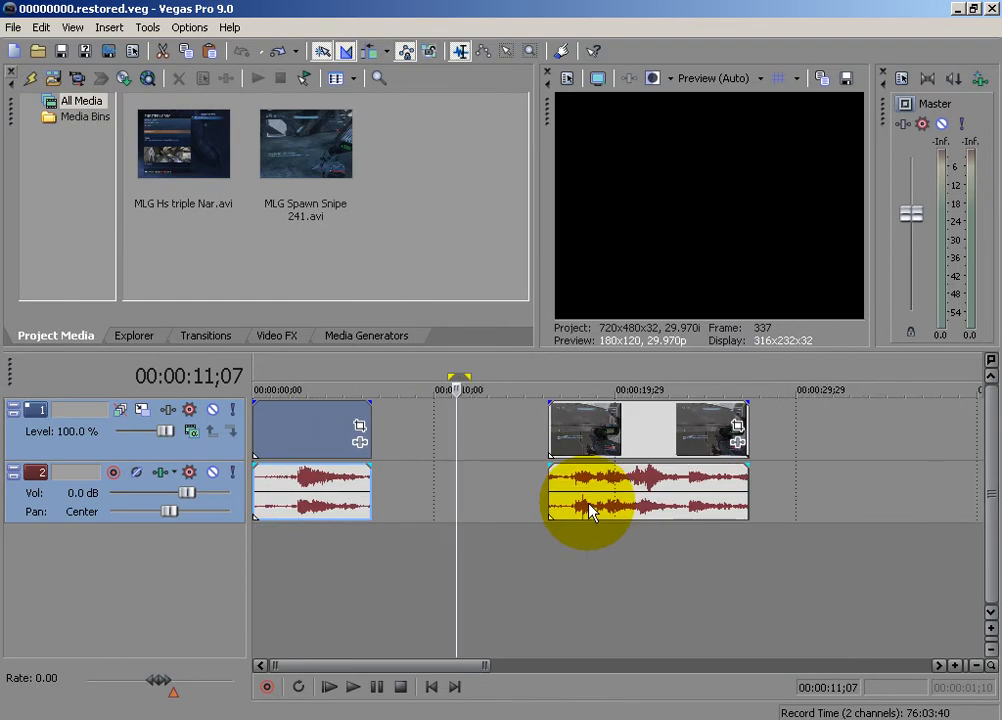
pyautogui.scroll(-3, 593, 510)
pyautogui.moveTo(285, 430); pyautogui.dragTo(763, 430)
pyautogui.moveTo(558, 431); pyautogui.dragTo(303, 421)
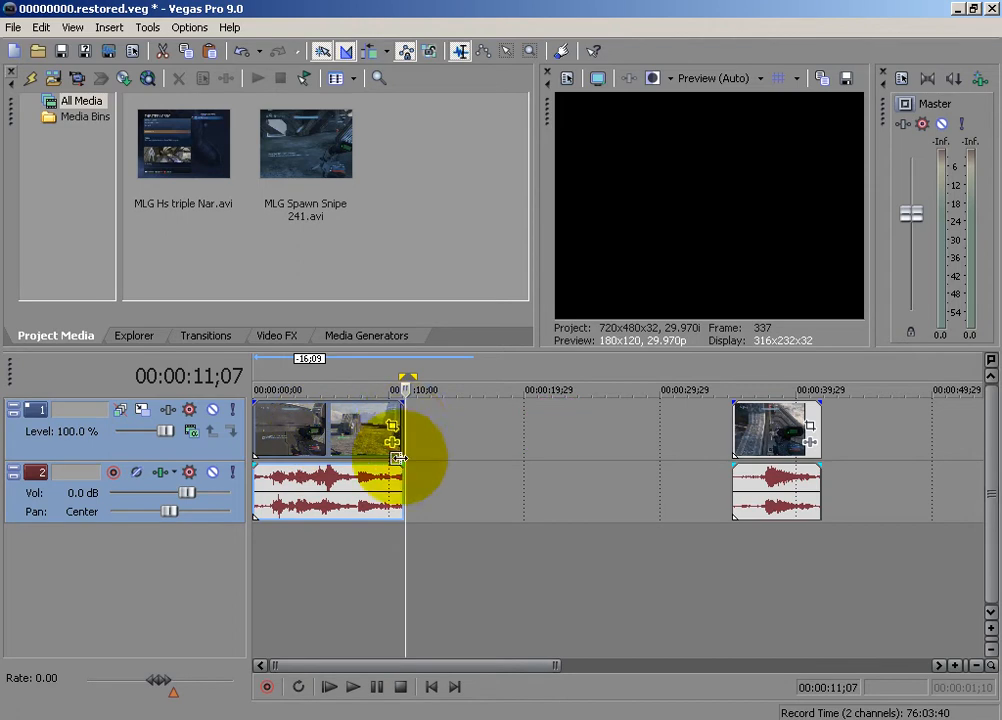
# Split the first clip's video and audio at 00:00:10;15 and check the short end segment
pyautogui.scroll(6, 430, 440)
pyautogui.click(568, 425)
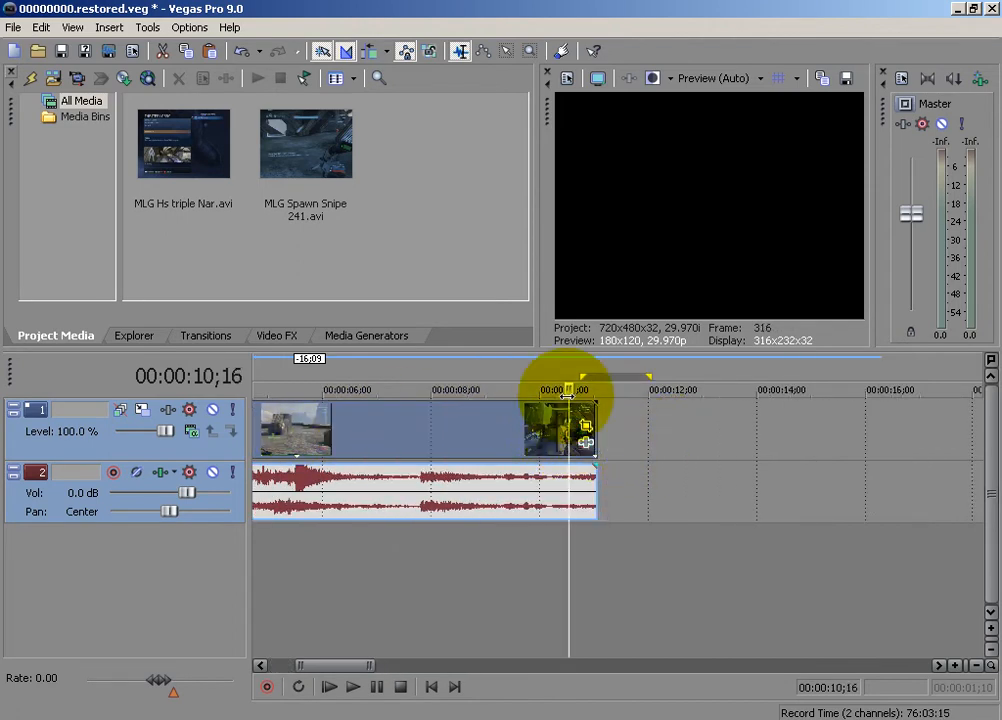
pyautogui.click(567, 396)
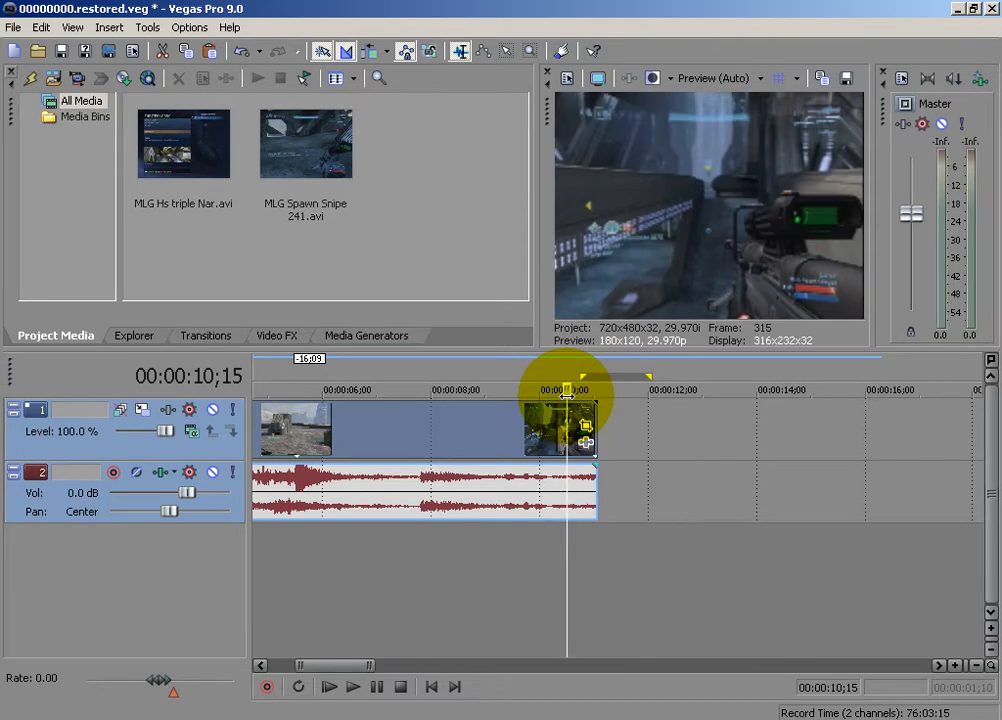
pyautogui.press('s')
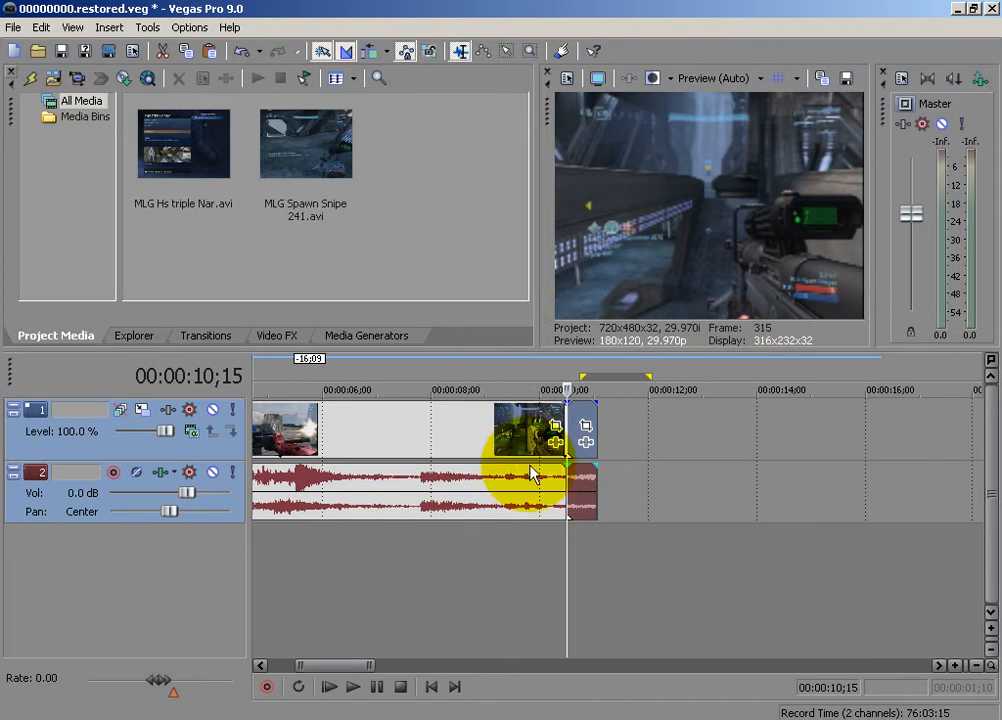
pyautogui.click(597, 412)
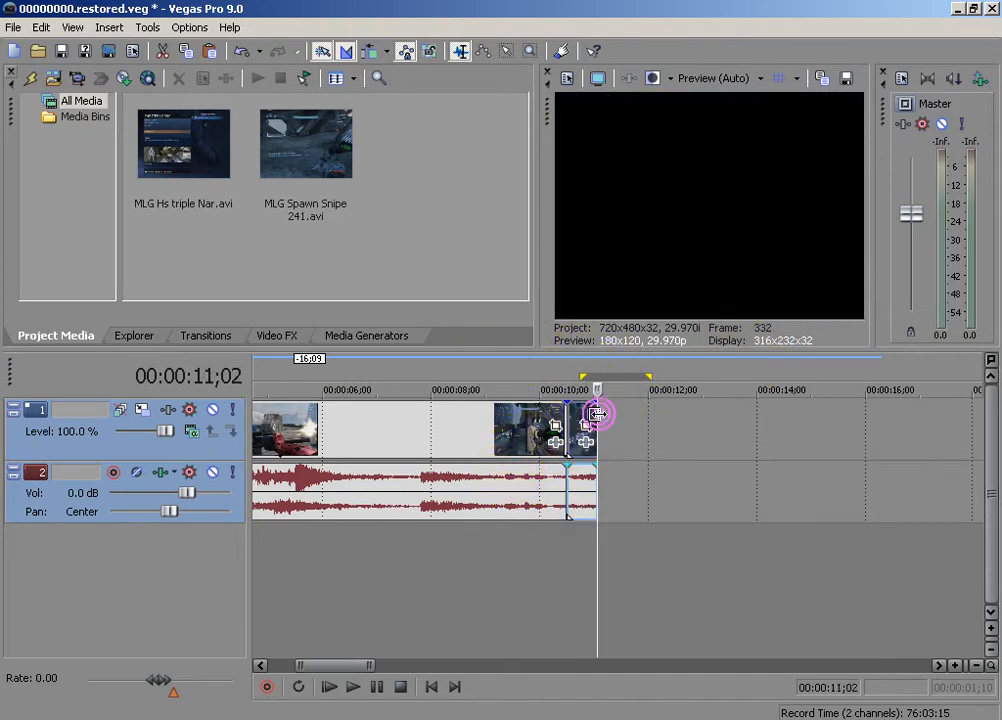
pyautogui.click(567, 415)
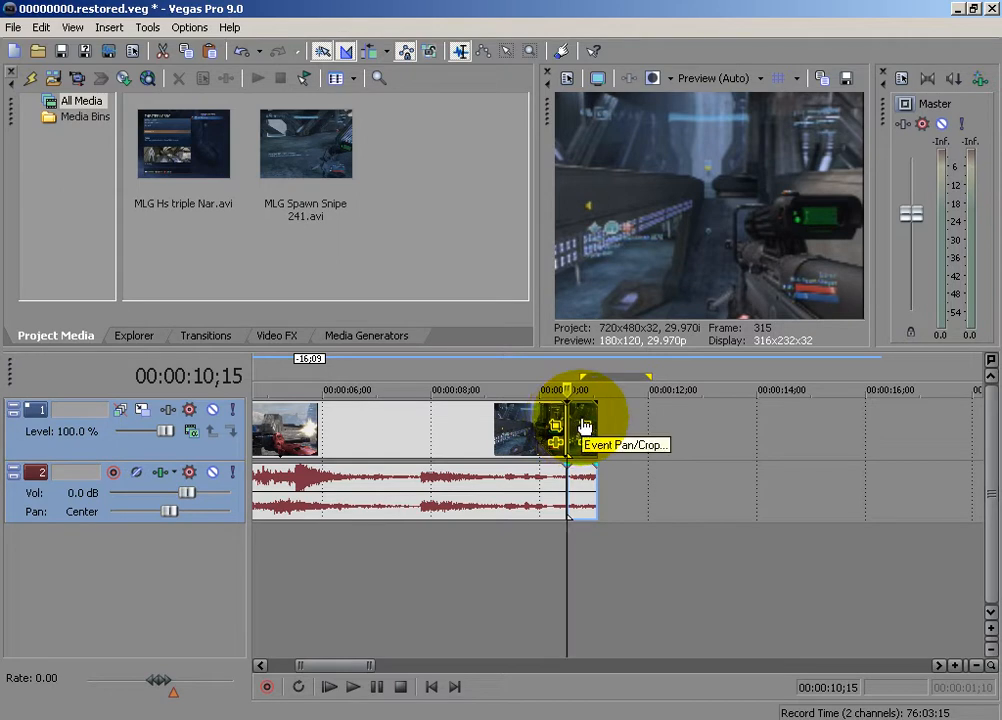
pyautogui.click(582, 422)
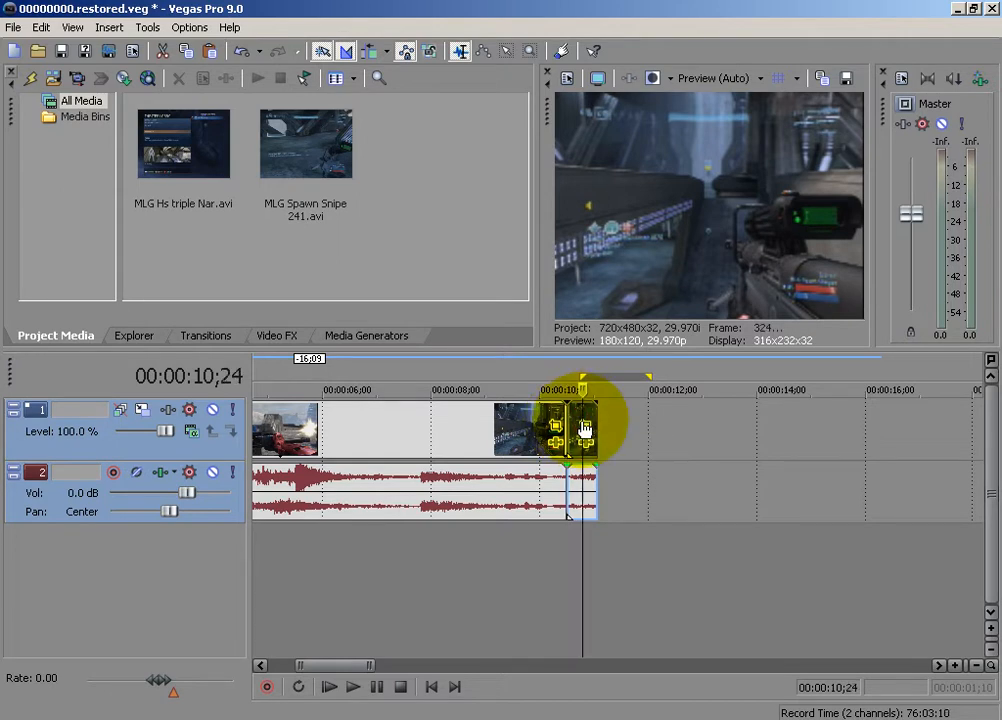
pyautogui.rightClick(18, 496)
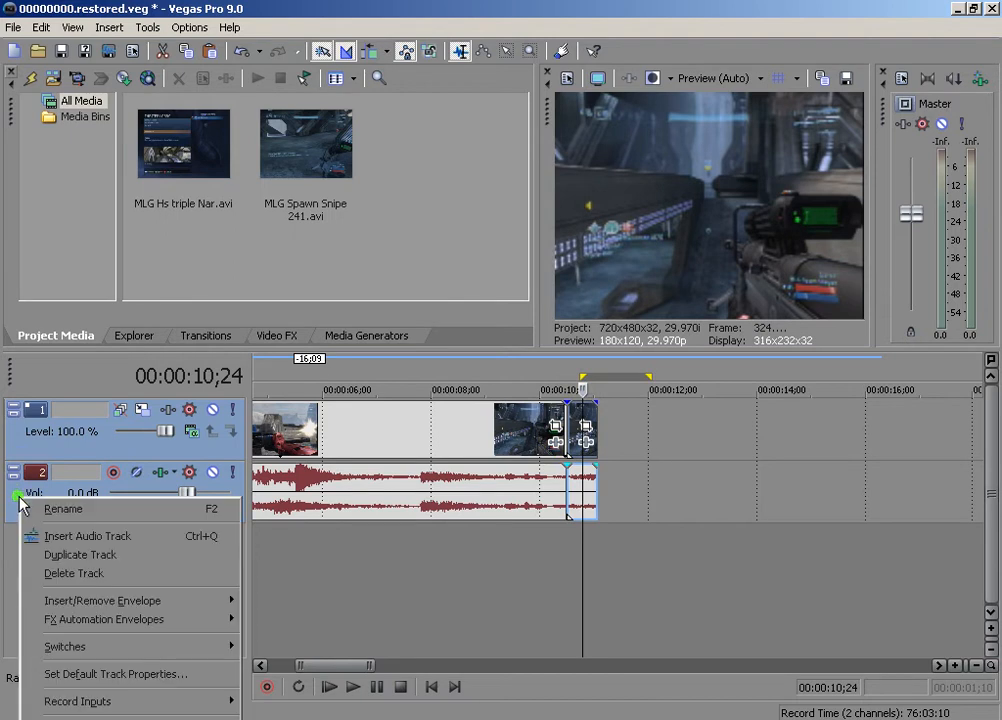
pyautogui.click(91, 575)
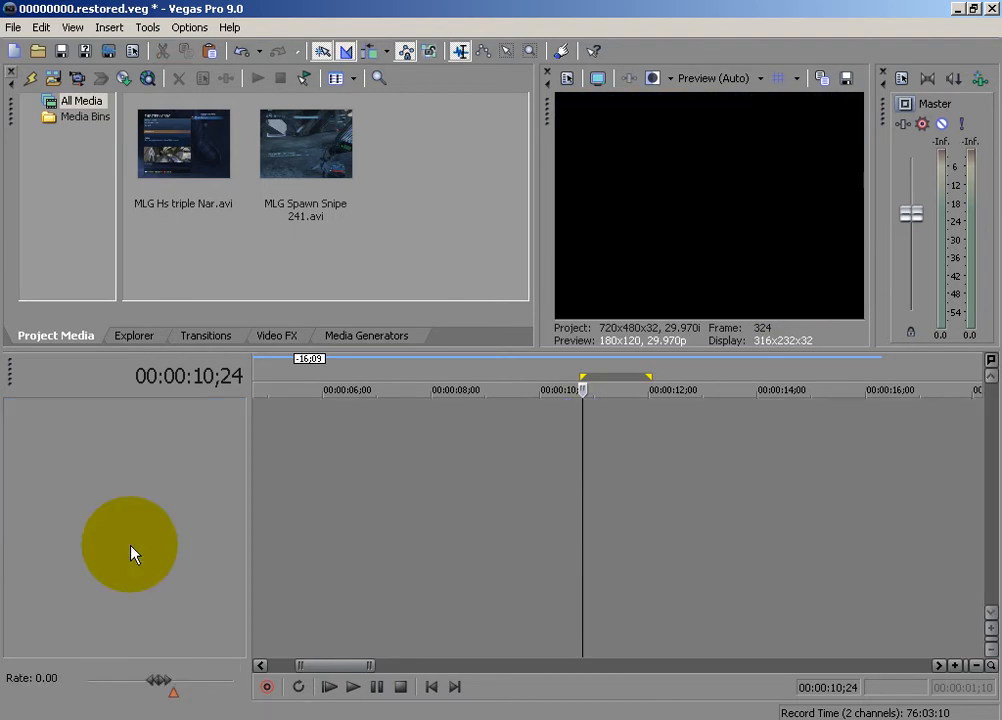
pyautogui.hotkey('ctrl', 'z')
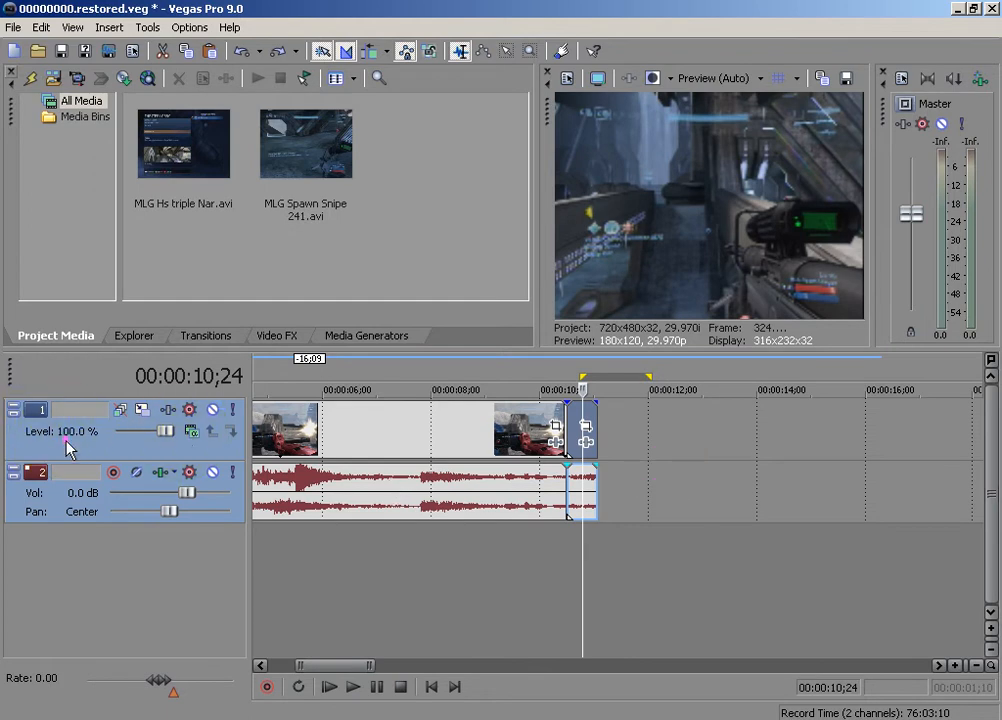
pyautogui.hotkey('ctrl', 'z')
# Deselect the video track and delete only audio track 2
pyautogui.click(670, 450)
pyautogui.rightClick(32, 508)
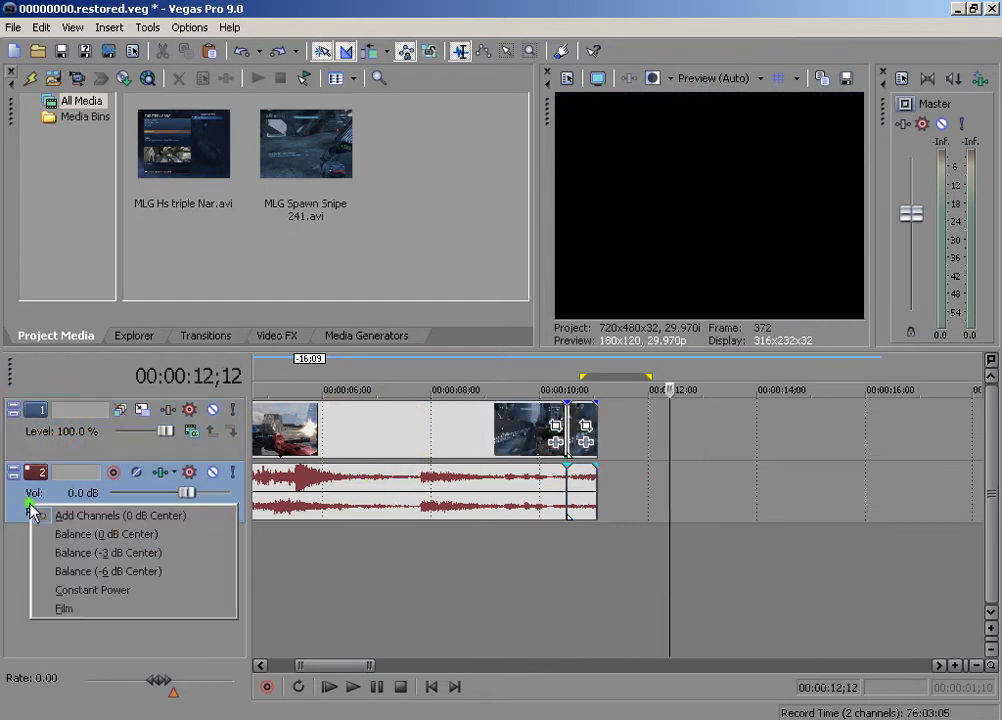
pyautogui.click(104, 543)
pyautogui.rightClick(22, 510)
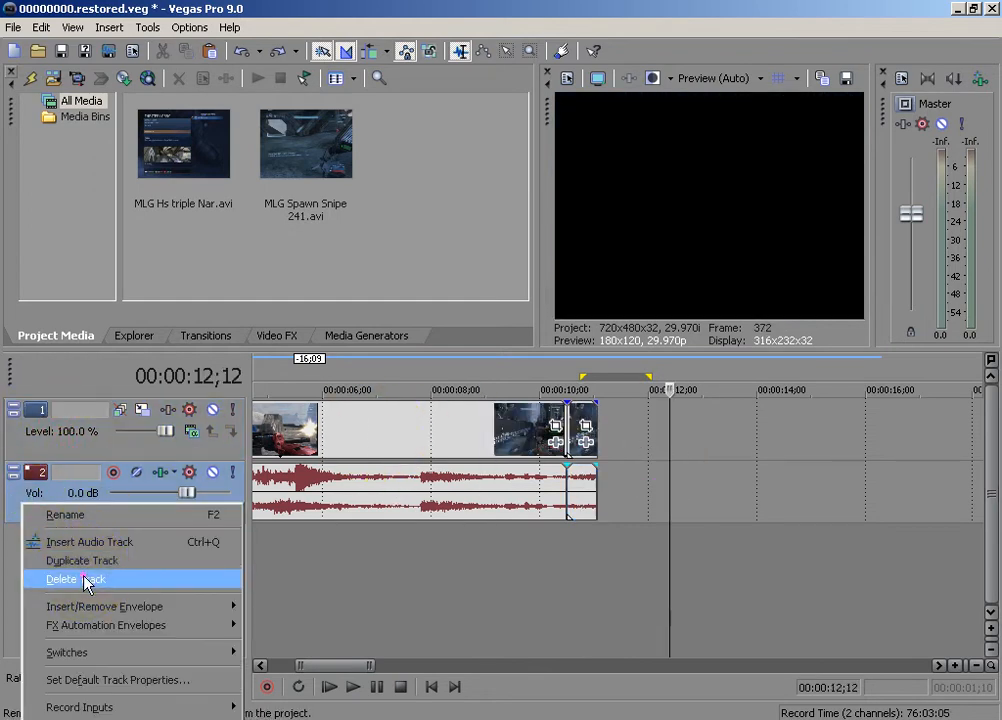
pyautogui.click(89, 577)
# Open Event Pan/Crop for the short segment after the split and enable its Mask
pyautogui.scroll(-3, 594, 519)
pyautogui.scroll(-1, 594, 519)
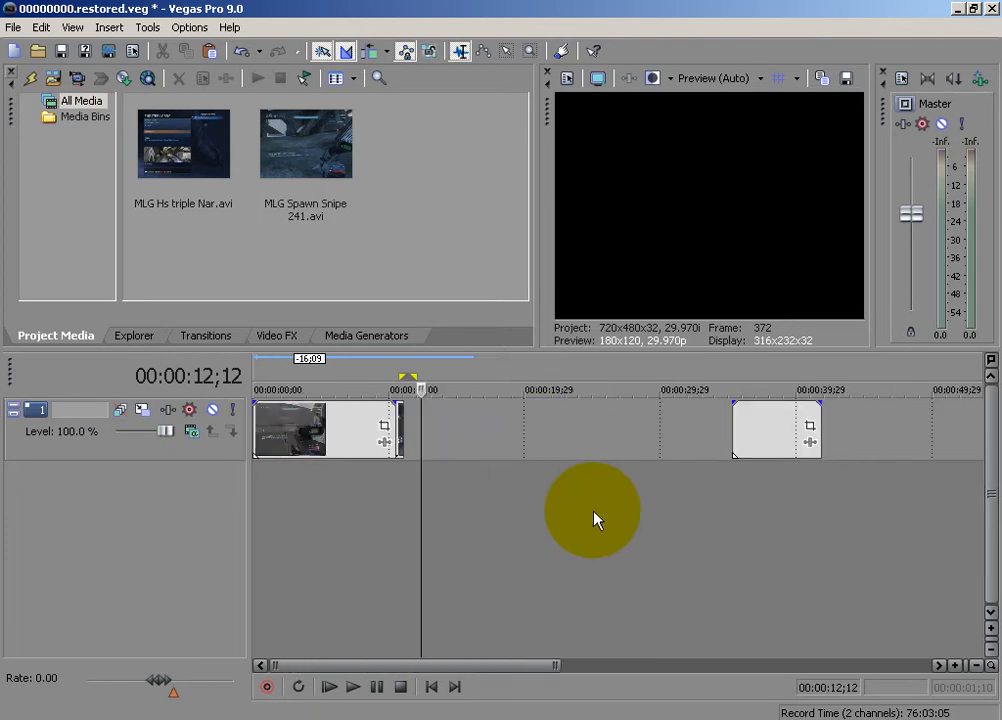
pyautogui.scroll(1, 594, 519)
pyautogui.scroll(2, 490, 489)
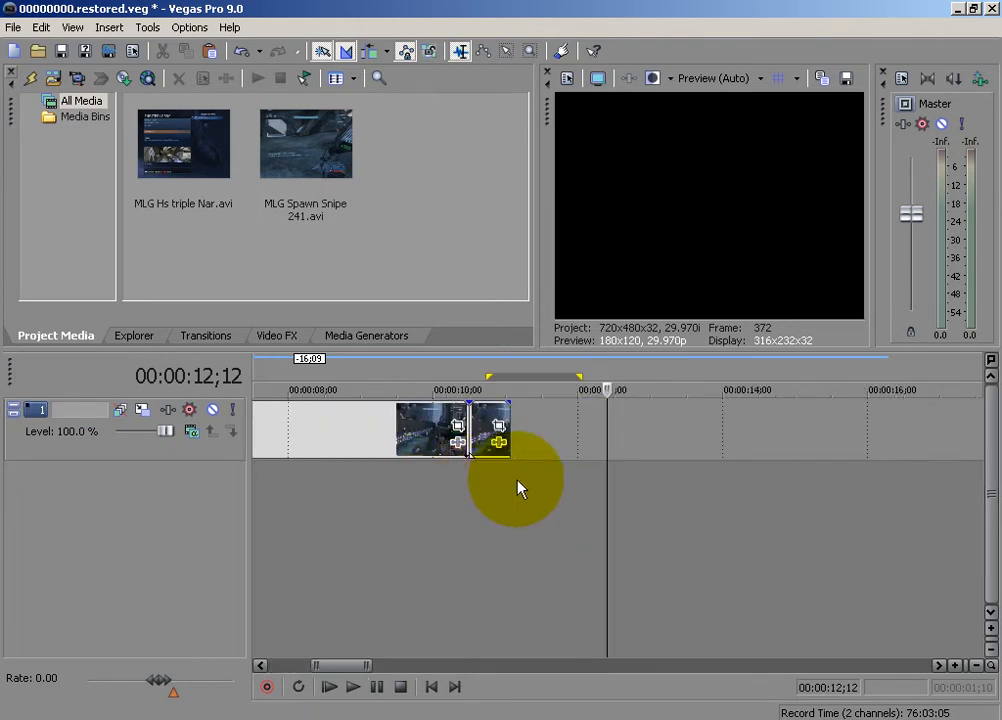
pyautogui.click(498, 426)
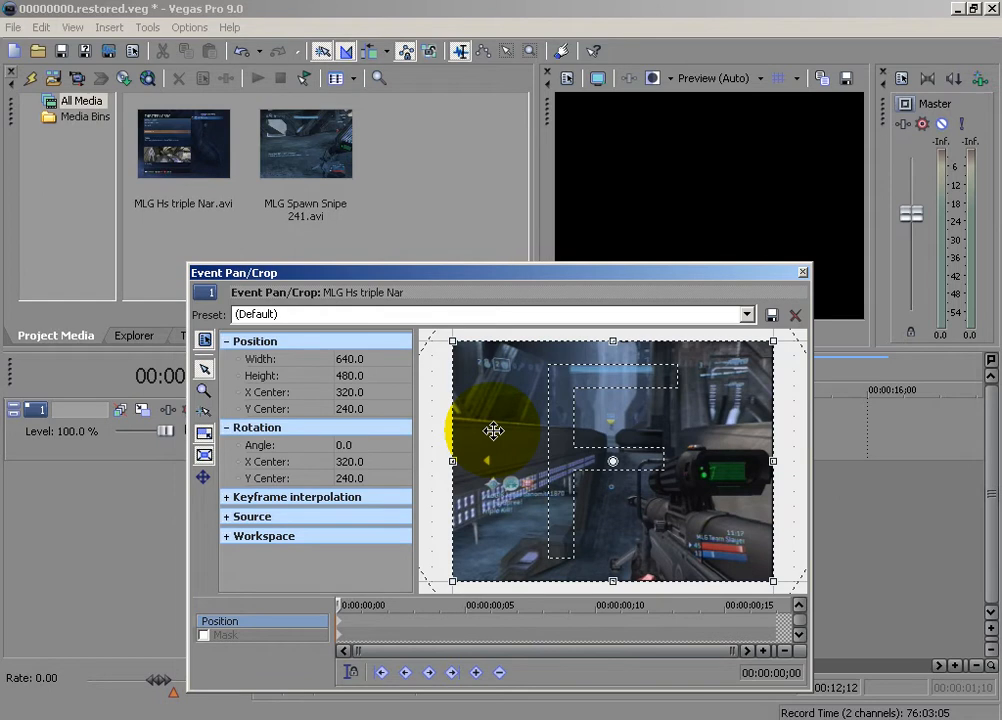
pyautogui.click(203, 634)
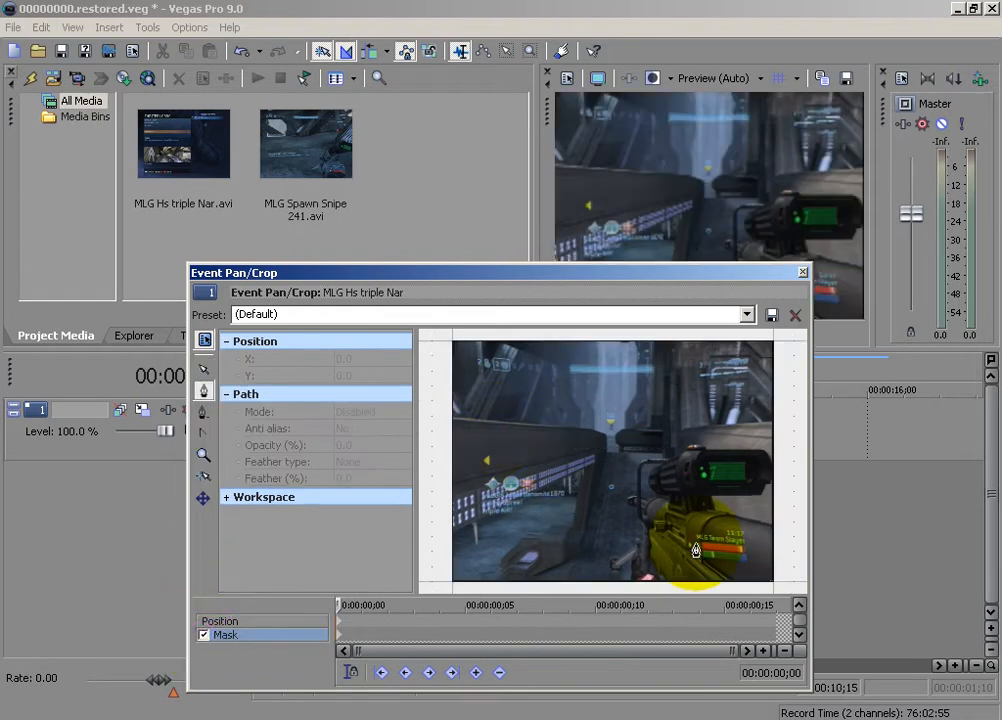
# Enlarge the rifle scope in the mask view with the normal edit tool and examine its movement frame by frame up to 00:00:11;00
pyautogui.click(206, 372)
pyautogui.moveTo(738, 497); pyautogui.dragTo(645, 485)
pyautogui.scroll(6, 645, 485)
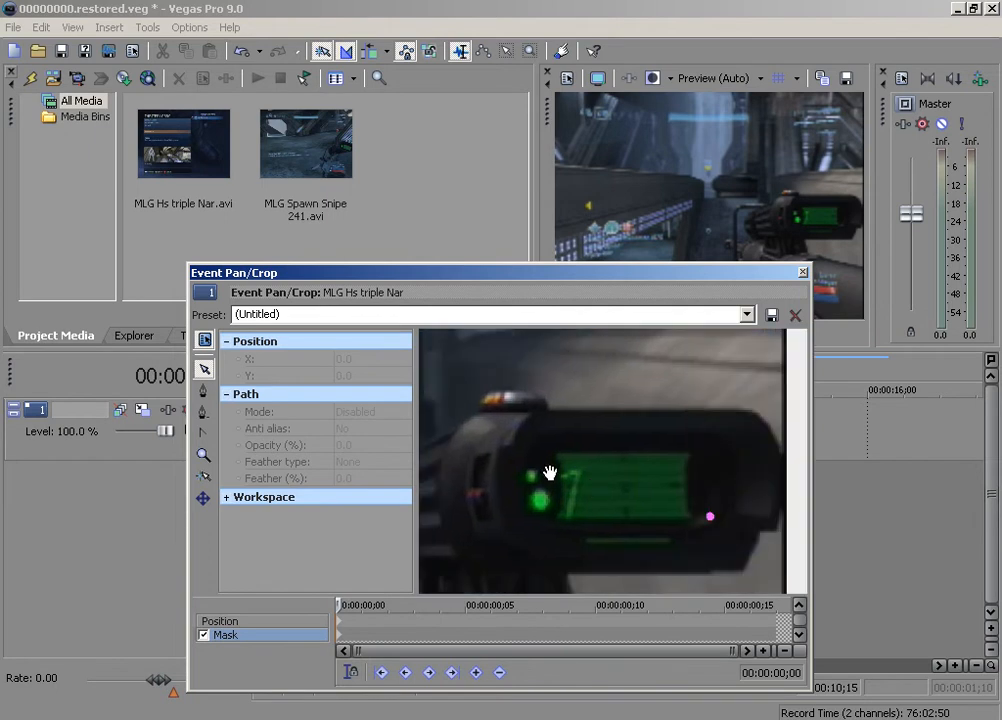
pyautogui.scroll(1, 560, 470)
pyautogui.moveTo(568, 469); pyautogui.dragTo(592, 469)
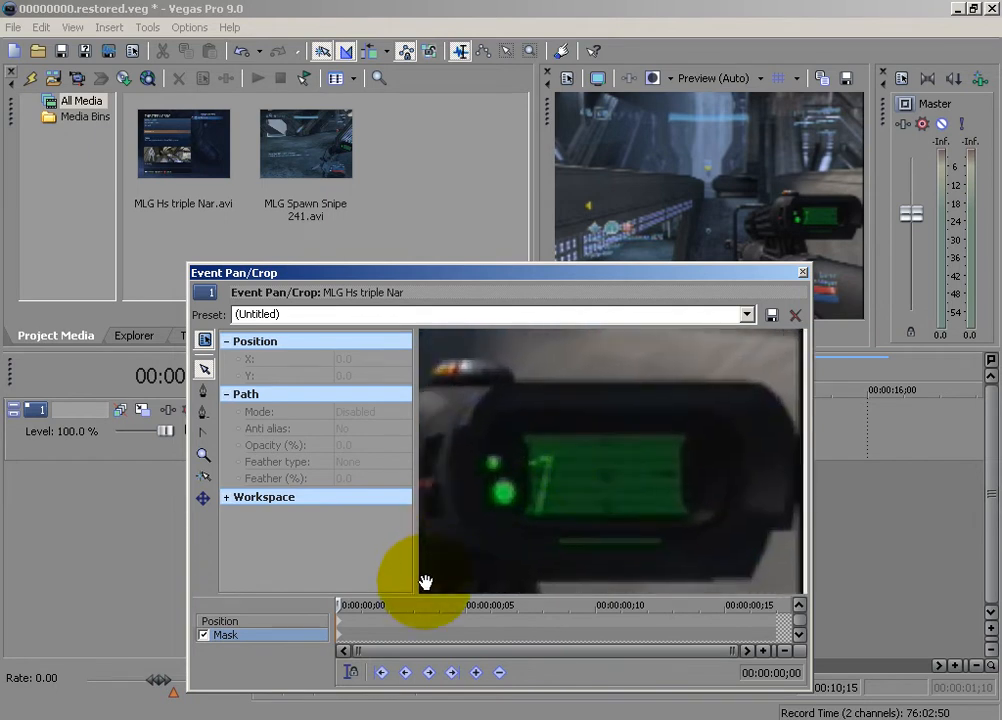
pyautogui.click(338, 605)
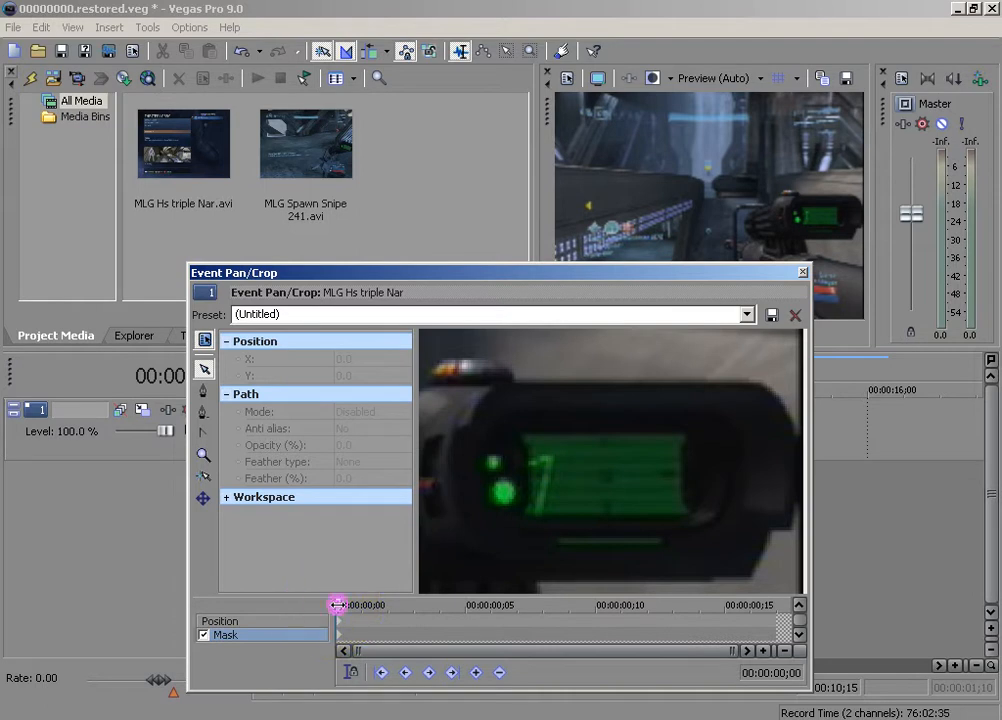
pyautogui.press('Right')
pyautogui.press('Right')
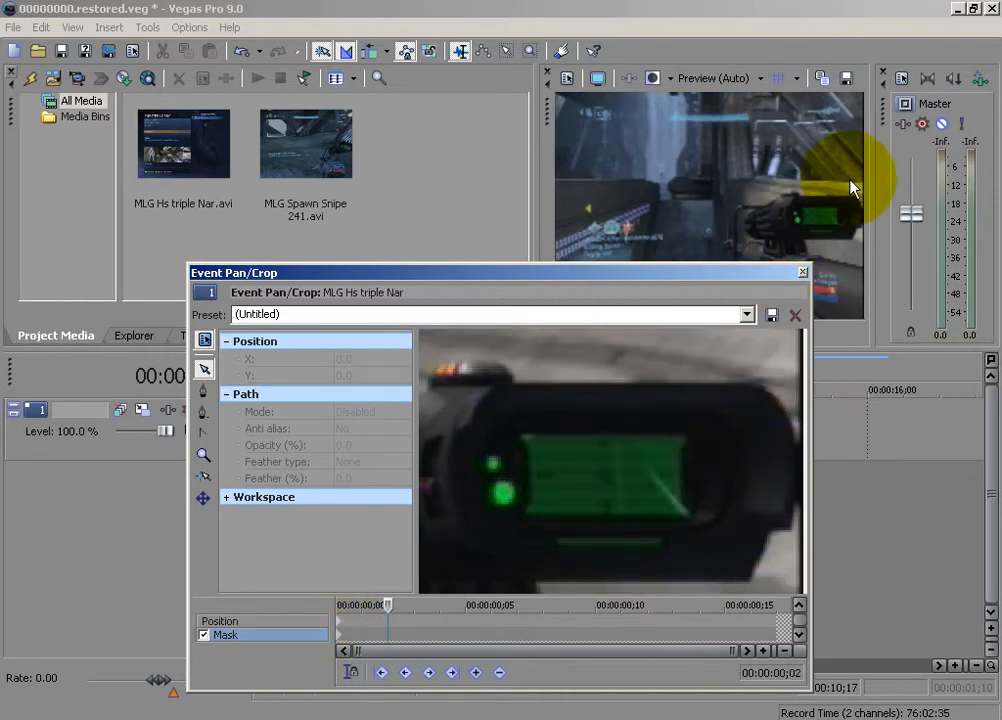
pyautogui.click(831, 212)
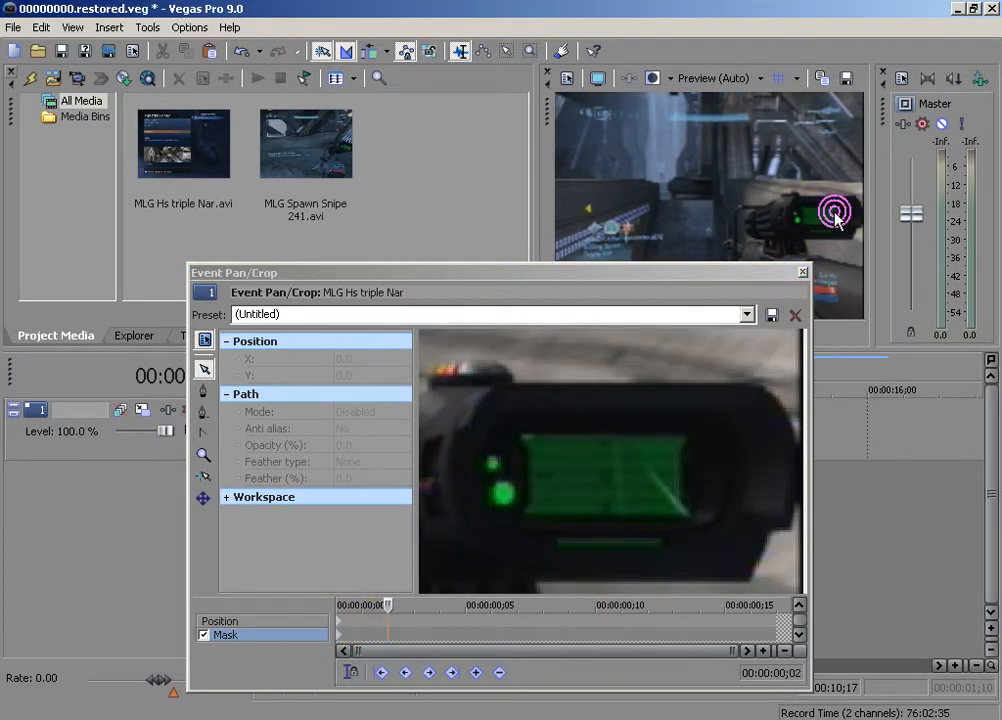
pyautogui.click(387, 605)
pyautogui.press('Right')
pyautogui.press('Right')
pyautogui.press('Right')
pyautogui.press('Right')
pyautogui.press('Right')
pyautogui.press('Right')
pyautogui.press('Right')
pyautogui.press('Right')
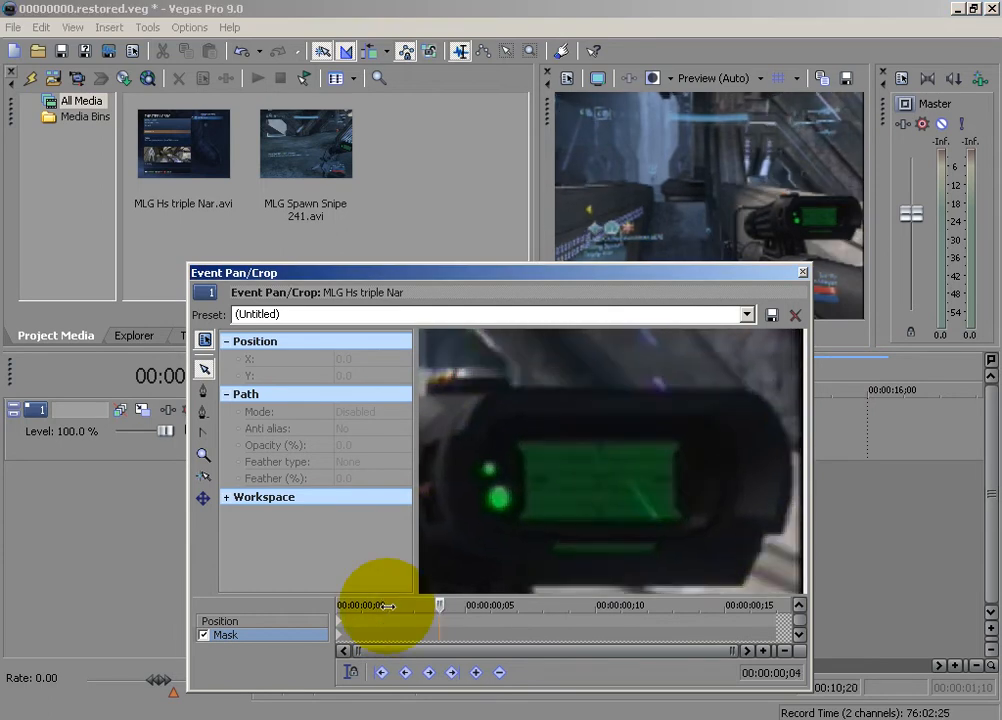
pyautogui.press('Right')
pyautogui.press('Right')
pyautogui.press('Right')
pyautogui.press('Right')
pyautogui.press('Right')
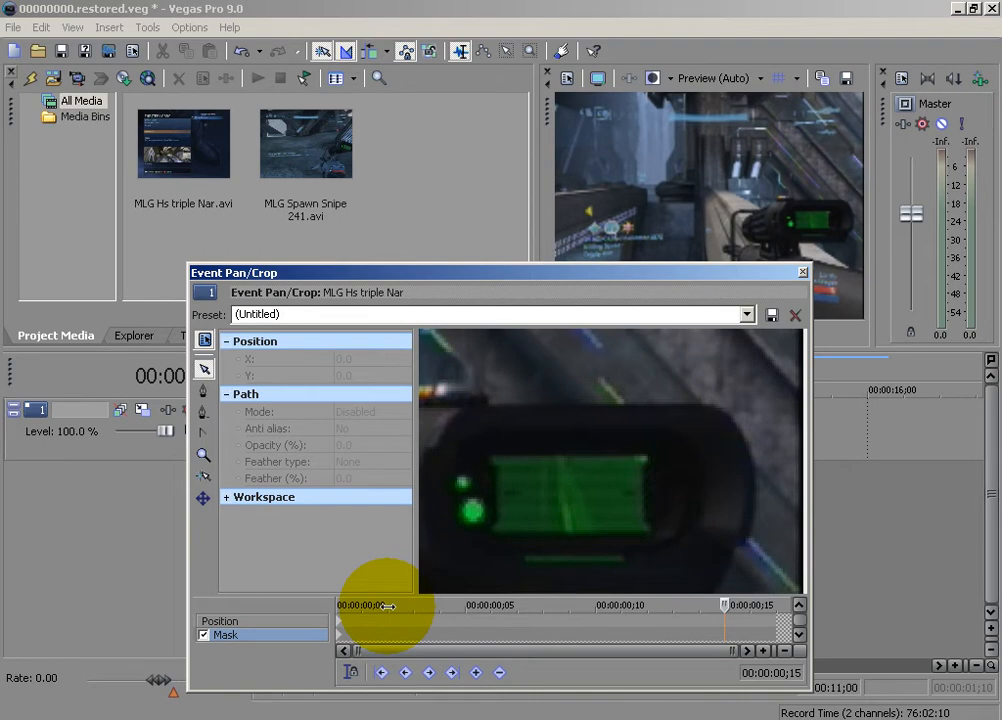
# Step back through the scope's movement frame by frame to the start of the short segment at 00:00:10;15
pyautogui.press('Left')
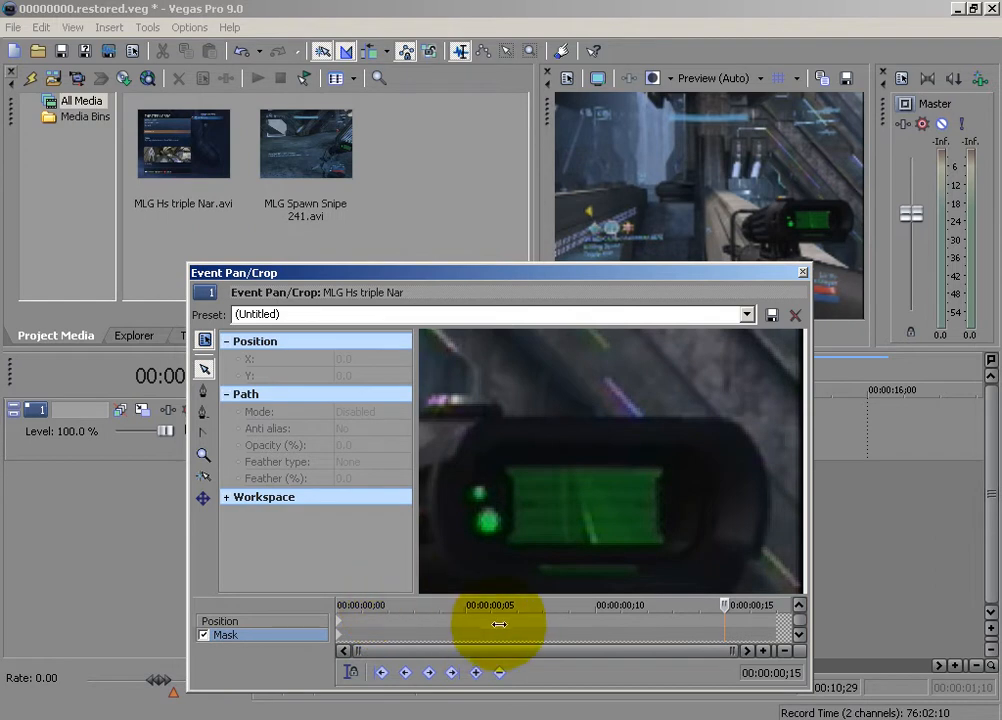
pyautogui.press('Left')
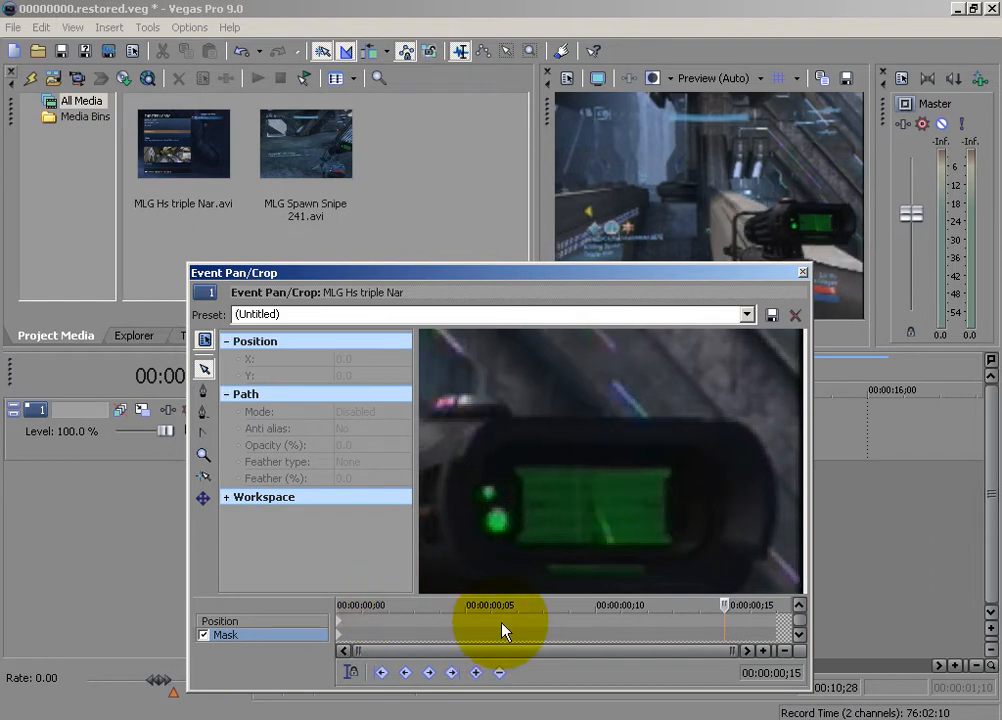
pyautogui.click(335, 613)
pyautogui.click(335, 617)
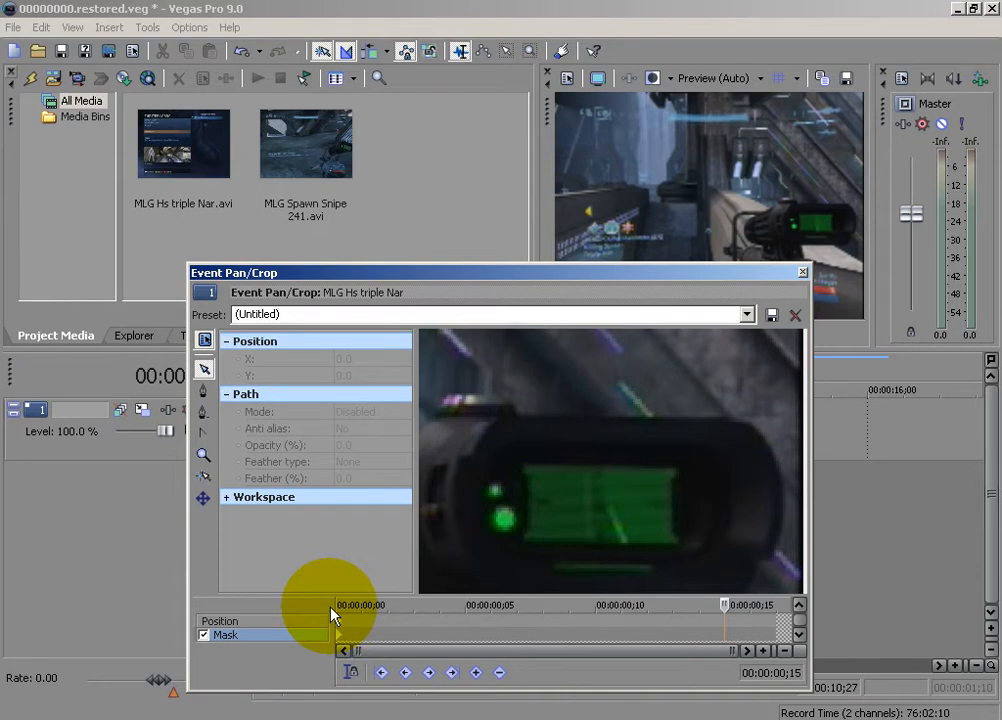
pyautogui.press('Left')
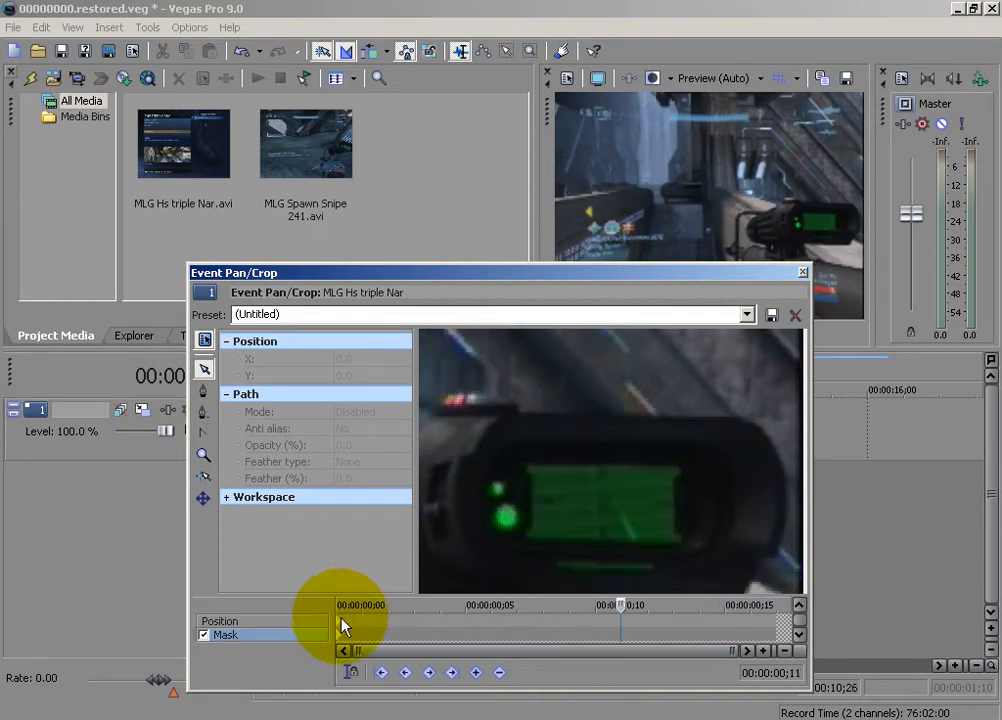
pyautogui.click(339, 618)
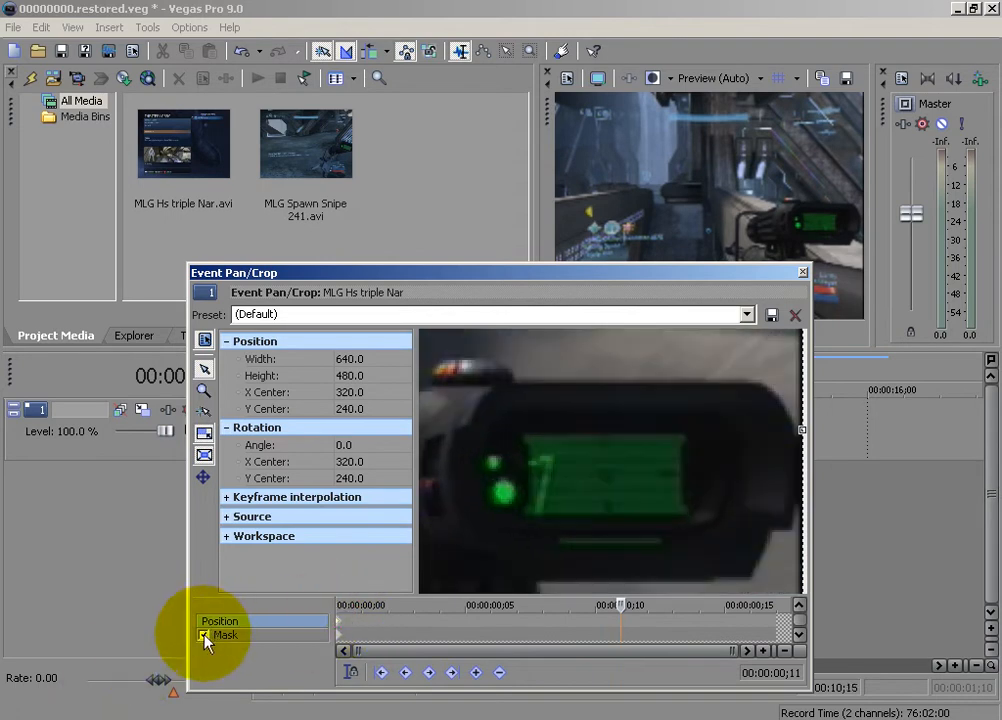
# Trace a closed four-point mask around the scope's green display on the segment's first frame and set its path mode to Negative
pyautogui.click(206, 637)
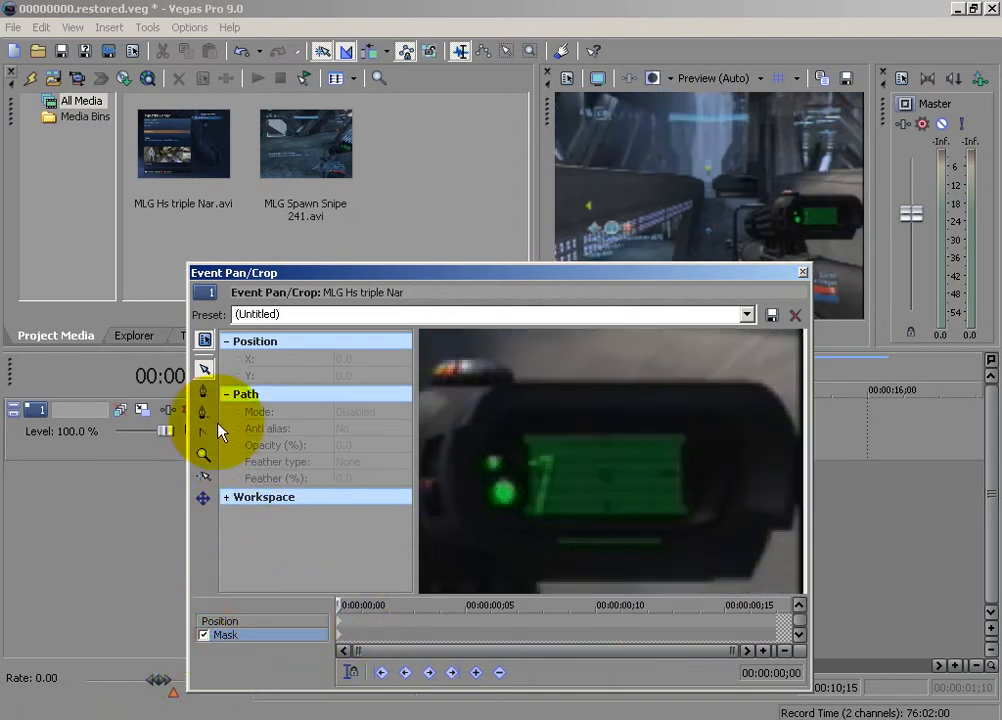
pyautogui.click(203, 400)
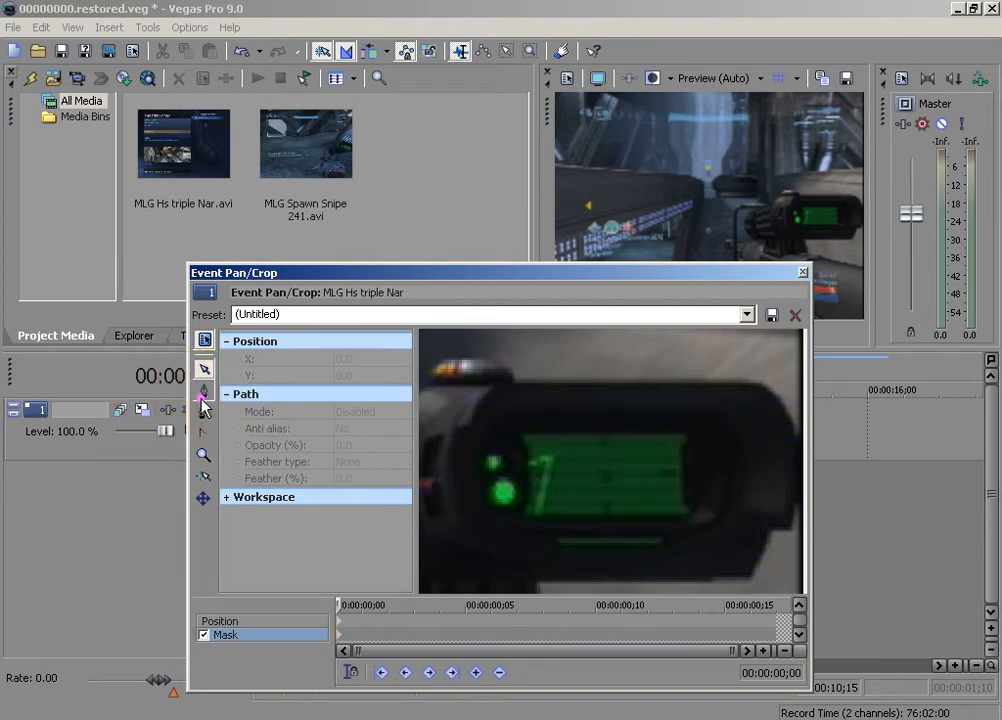
pyautogui.scroll(5, 505, 487)
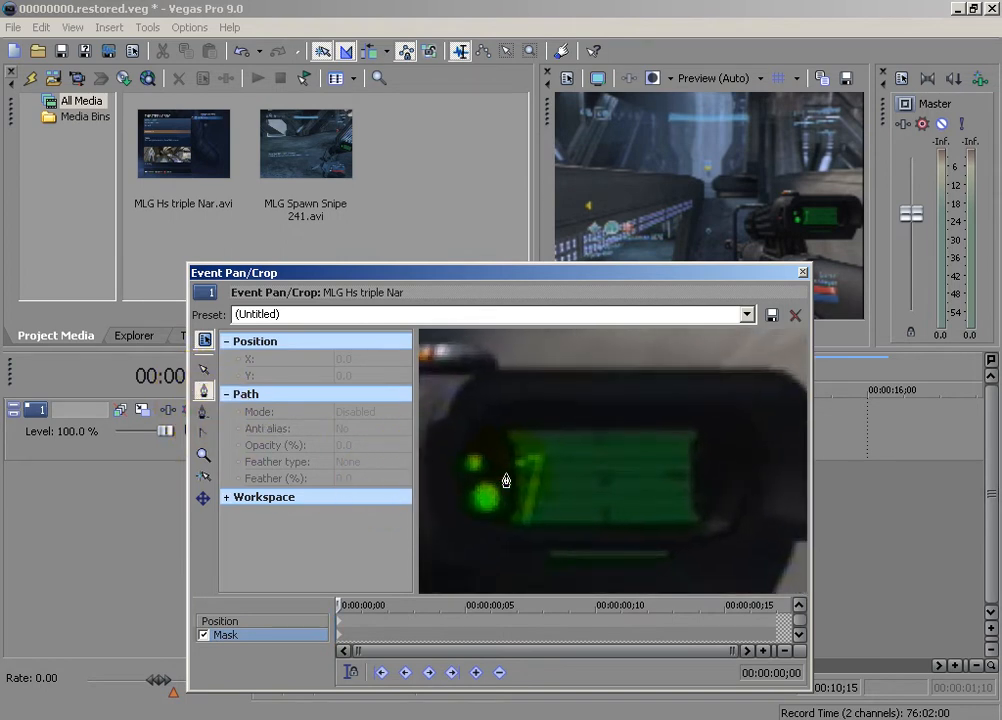
pyautogui.click(457, 559)
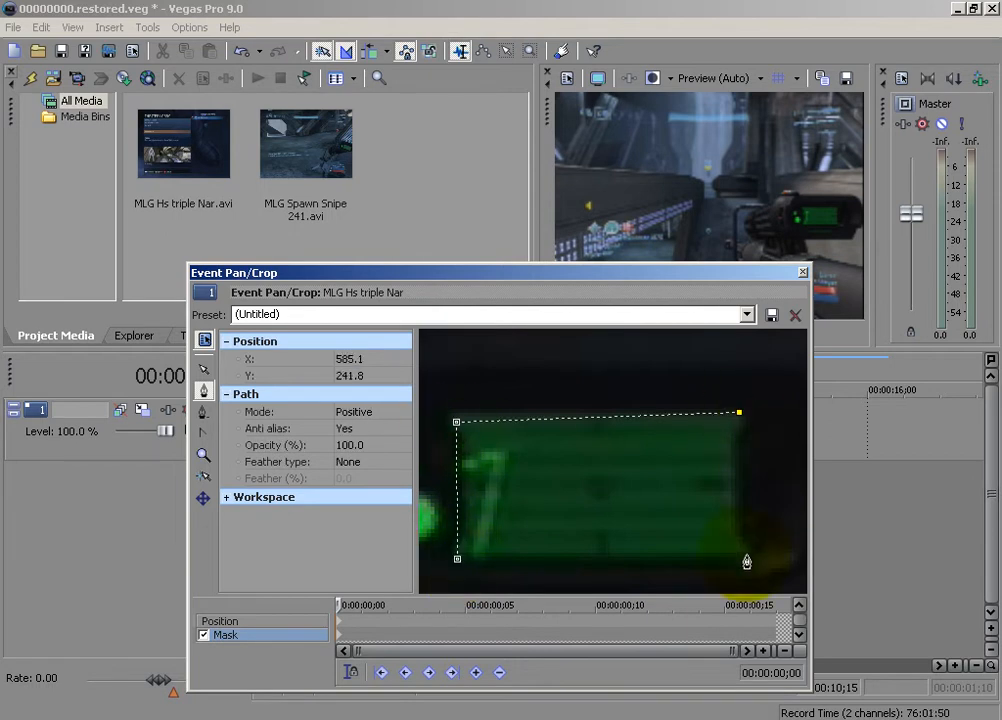
pyautogui.click(457, 559)
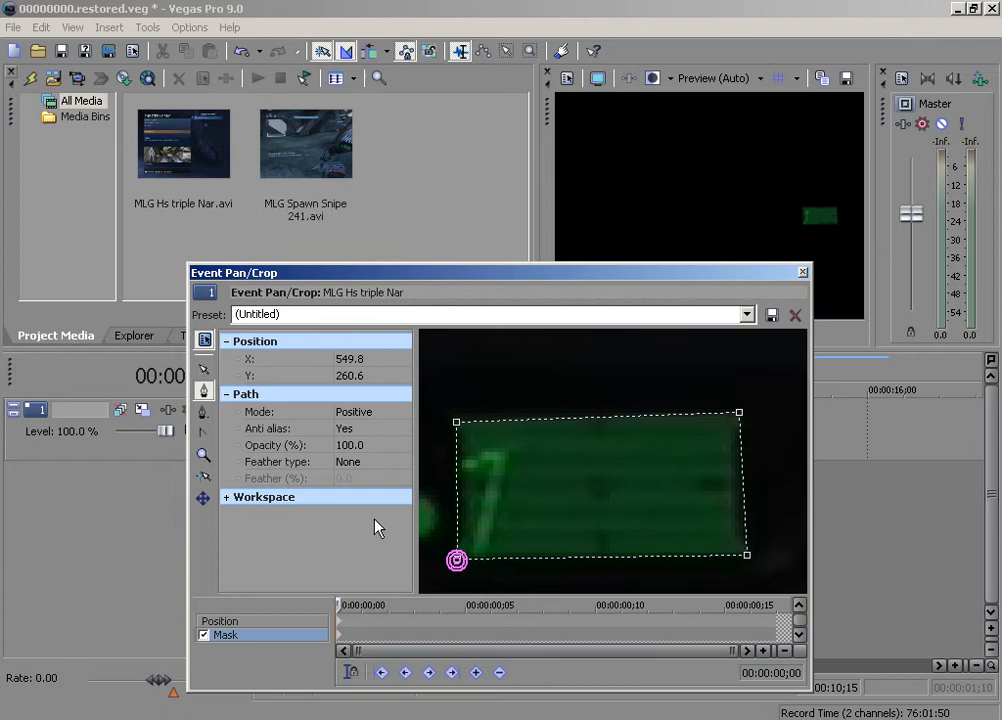
pyautogui.click(357, 412)
pyautogui.click(364, 441)
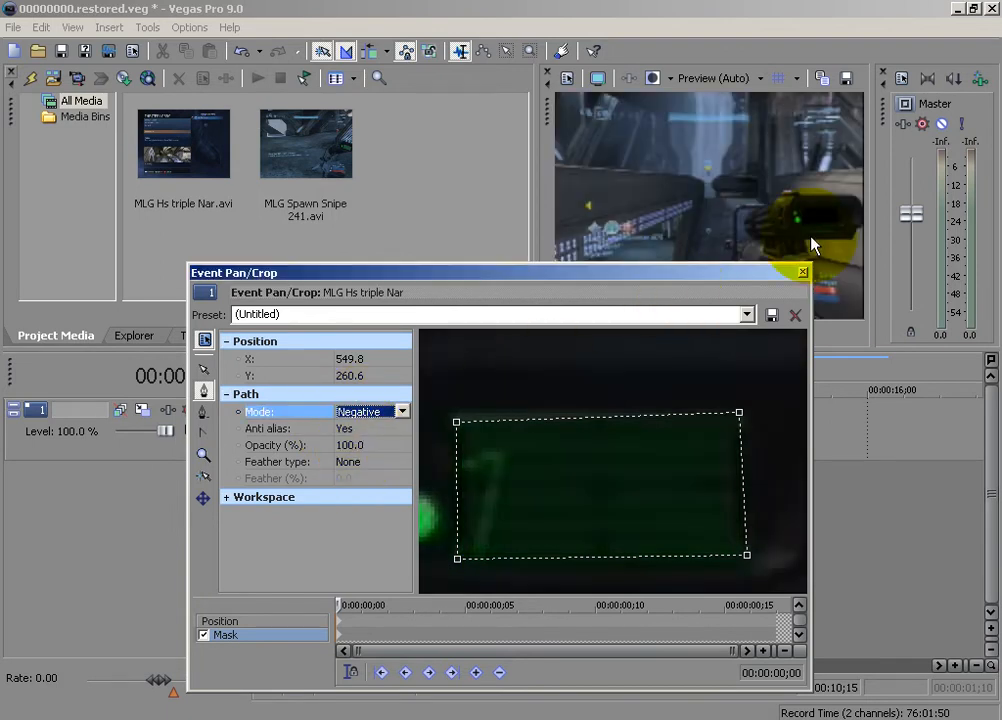
# Advance the mask timeline to 00:00:00;01 and delete all mask paths on that frame
pyautogui.click(340, 604)
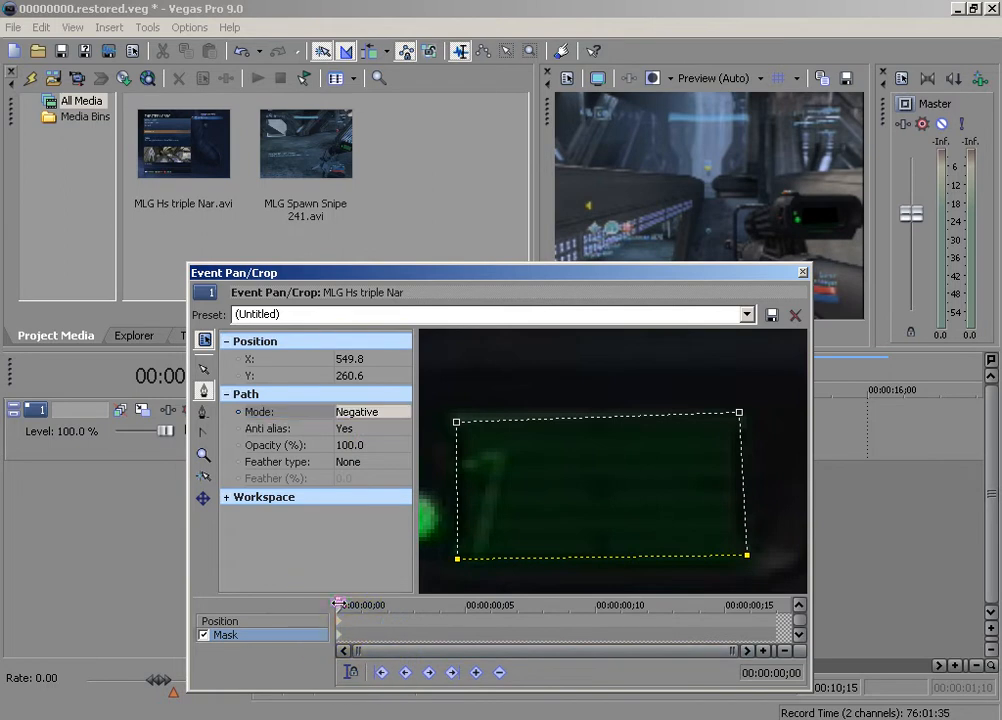
pyautogui.rightClick(595, 506)
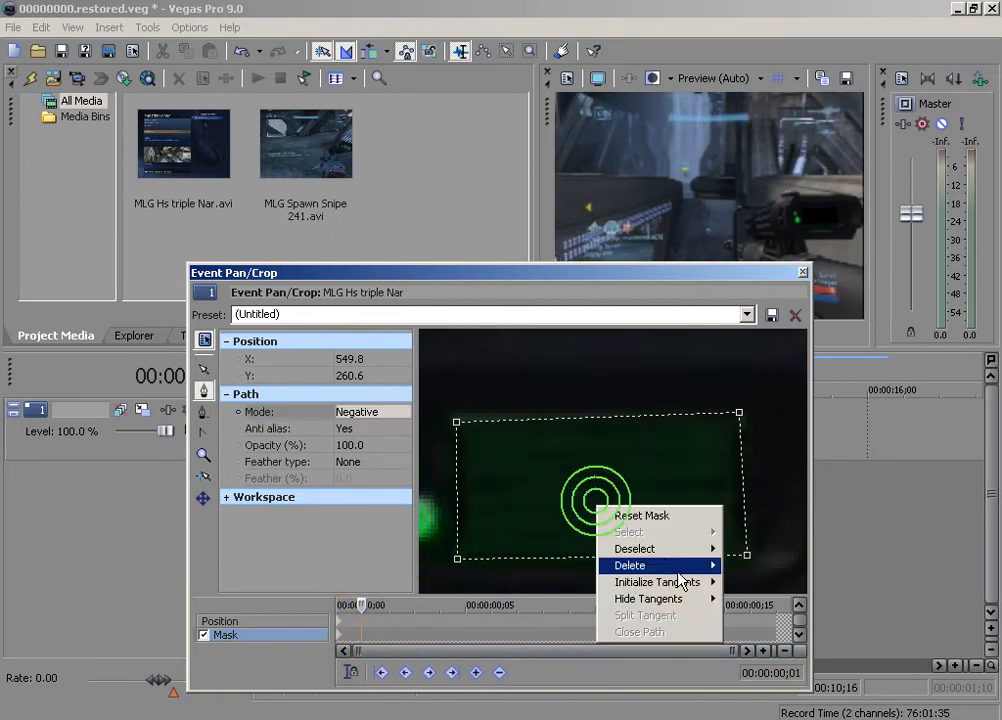
pyautogui.moveTo(686, 570)
pyautogui.click(745, 632)
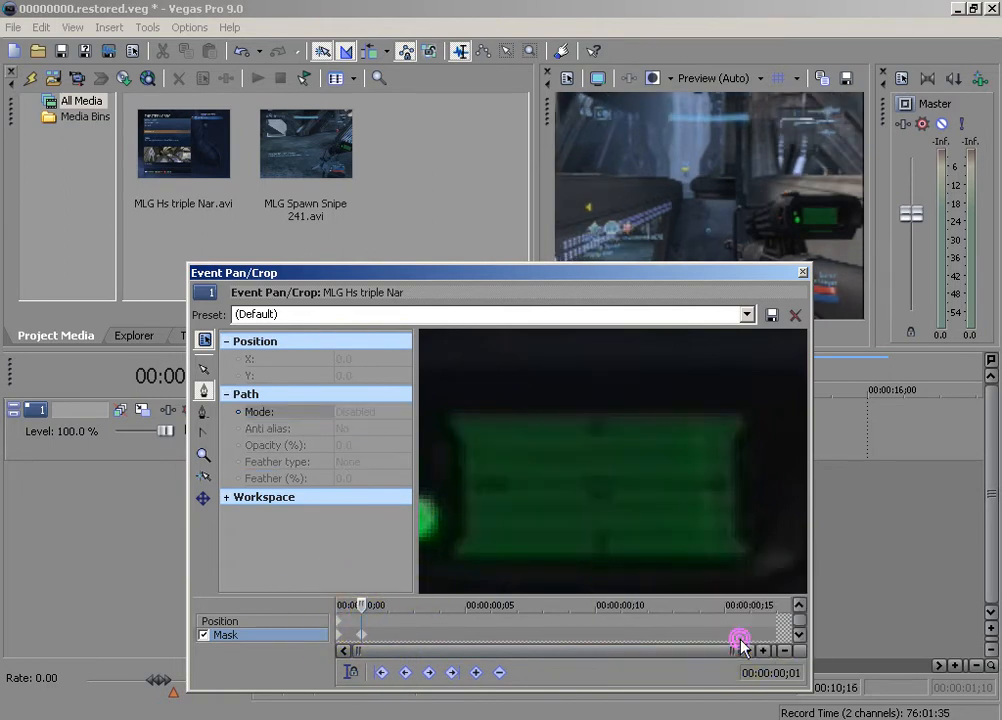
# Trace a straight-edged four-point mask around the green display at 00:00:00;01, undoing the curved corner, and set its mode to Negative
pyautogui.click(456, 553)
pyautogui.click(452, 420)
pyautogui.click(739, 420)
pyautogui.moveTo(743, 555); pyautogui.dragTo(797, 522)
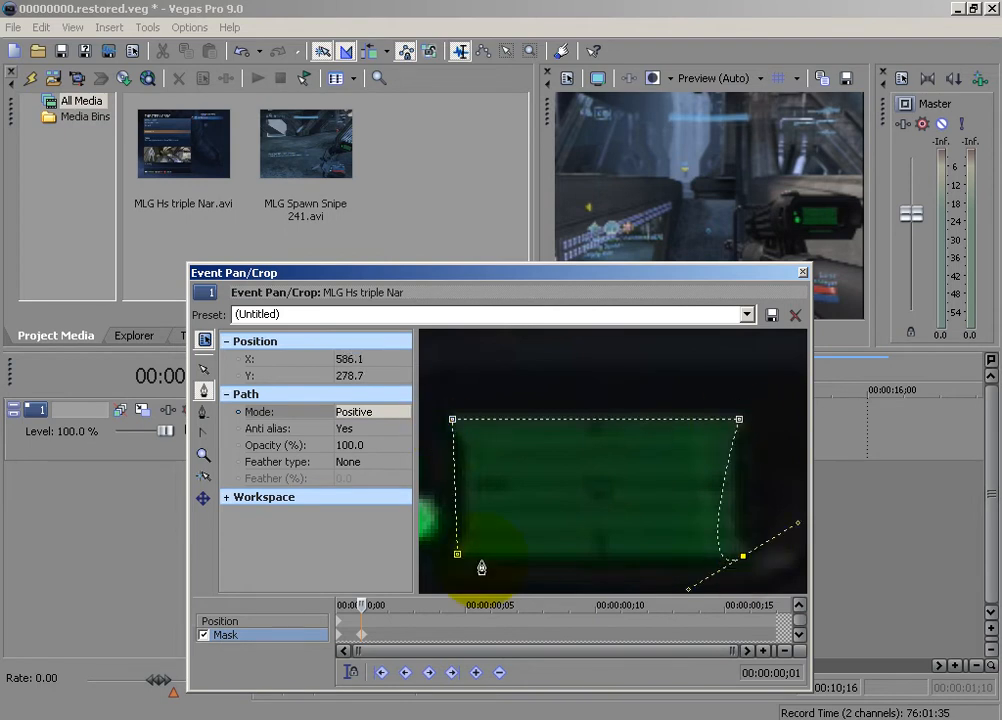
pyautogui.click(822, 583)
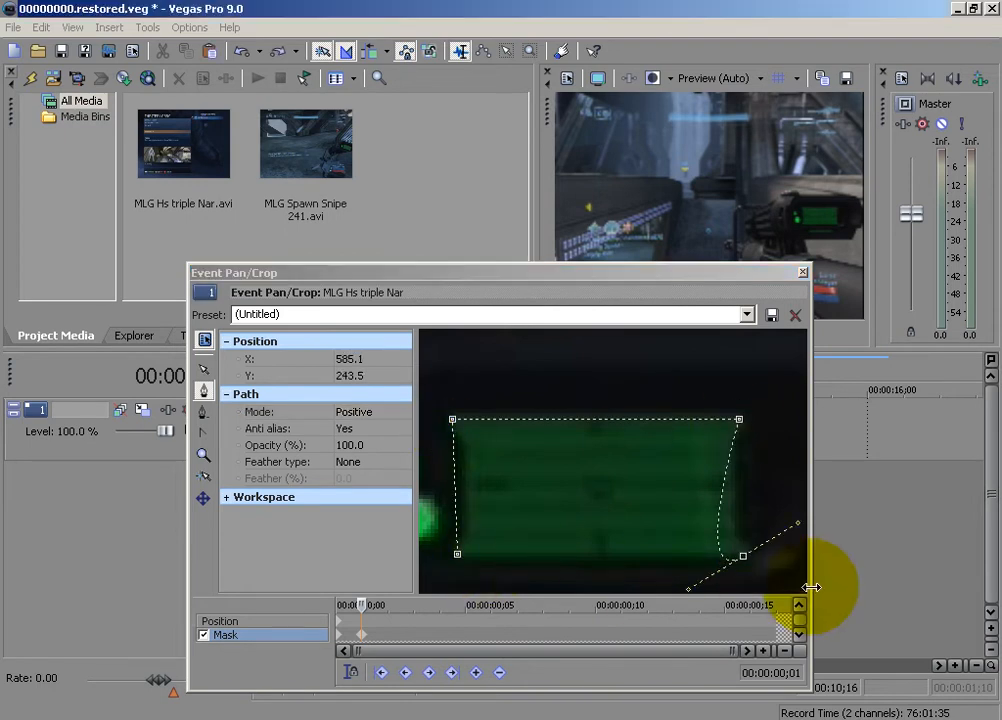
pyautogui.click(741, 553)
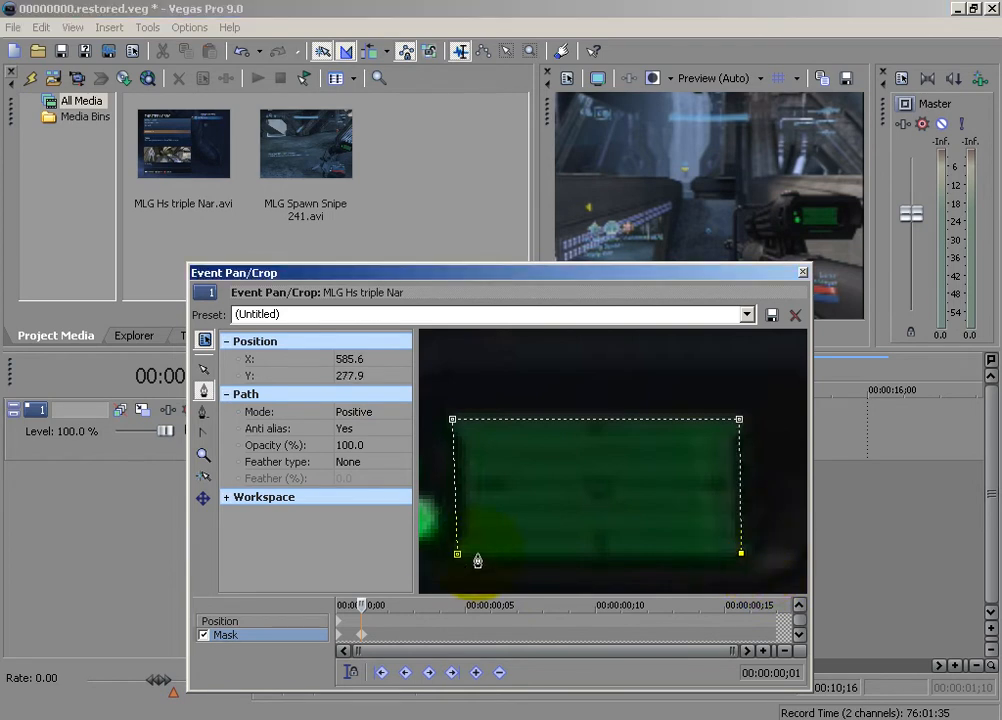
pyautogui.click(457, 554)
pyautogui.click(350, 411)
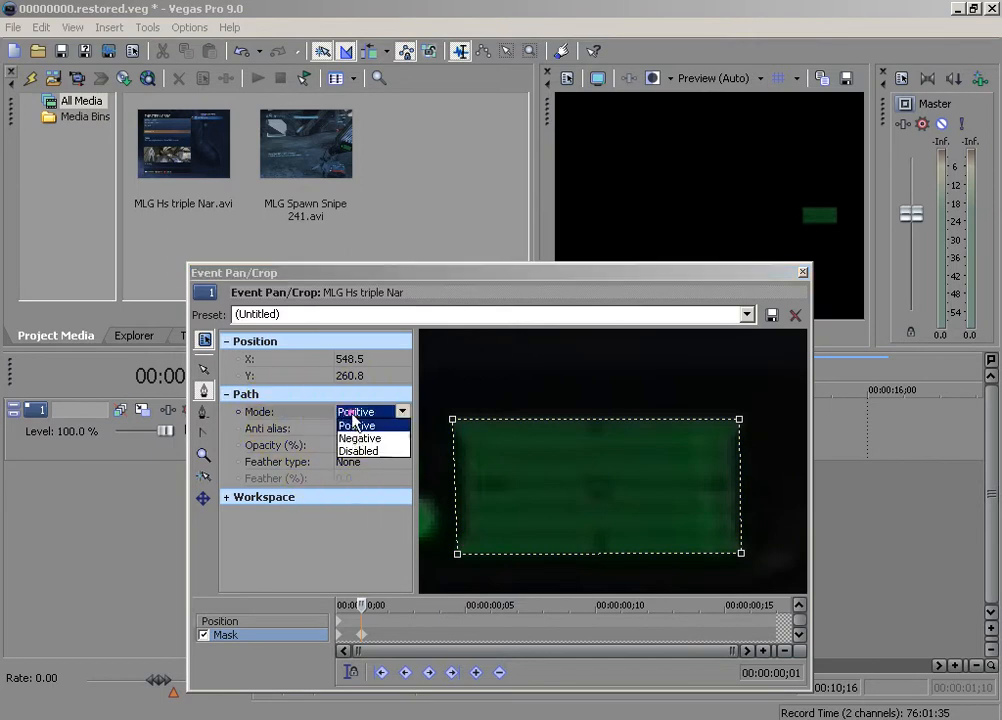
pyautogui.click(356, 445)
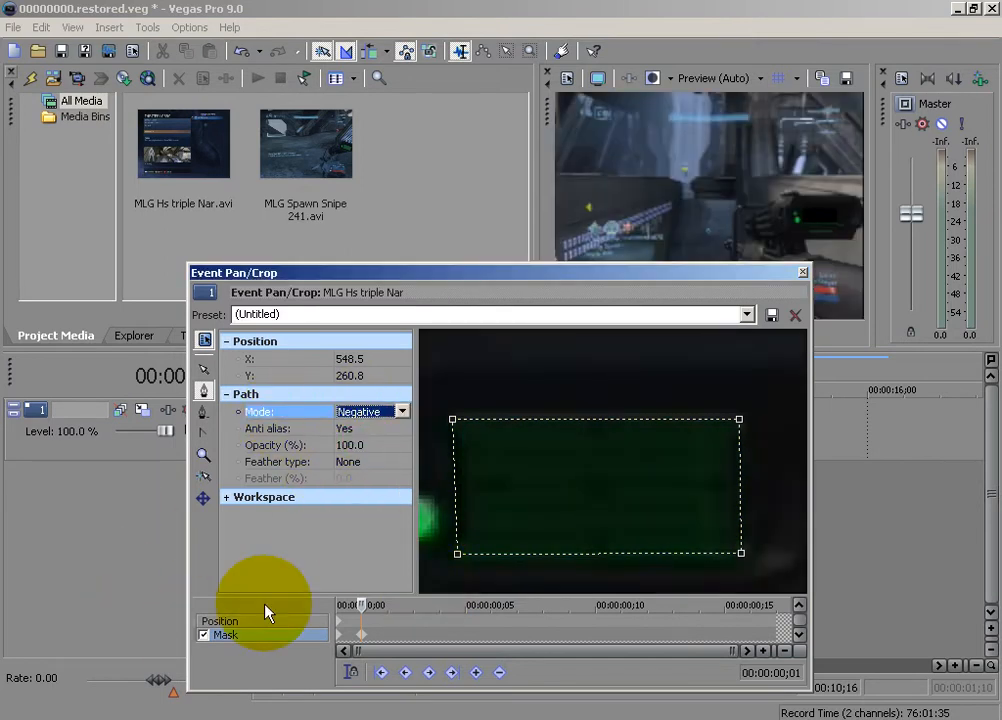
# Advance the mask timeline to 00:00:00;02 and delete all mask paths carried over to that frame
pyautogui.click(385, 605)
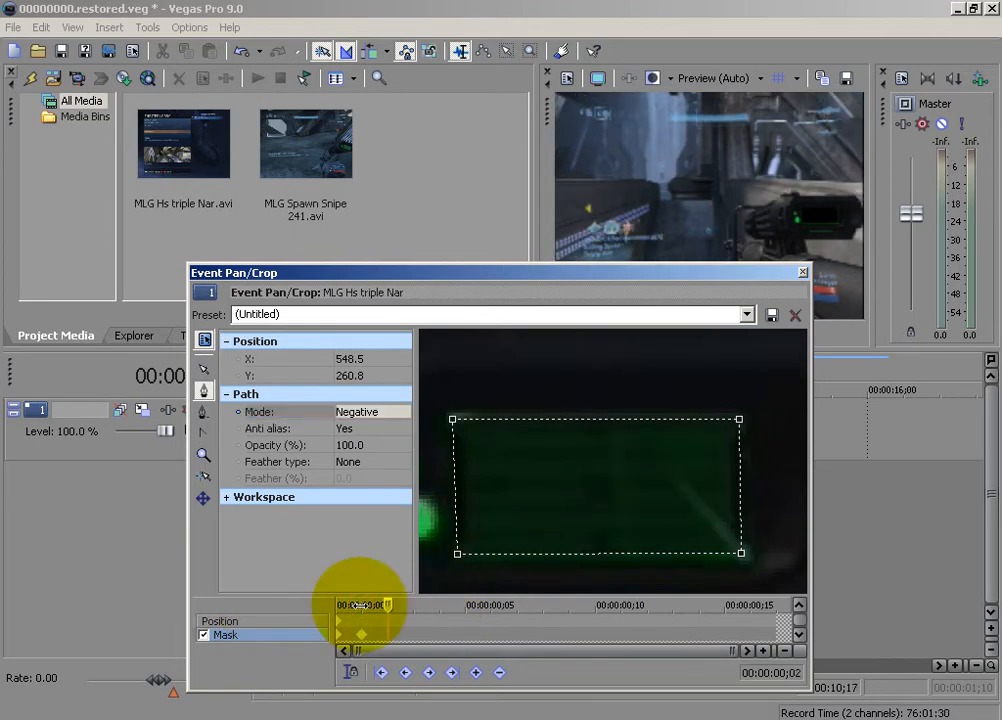
pyautogui.rightClick(635, 493)
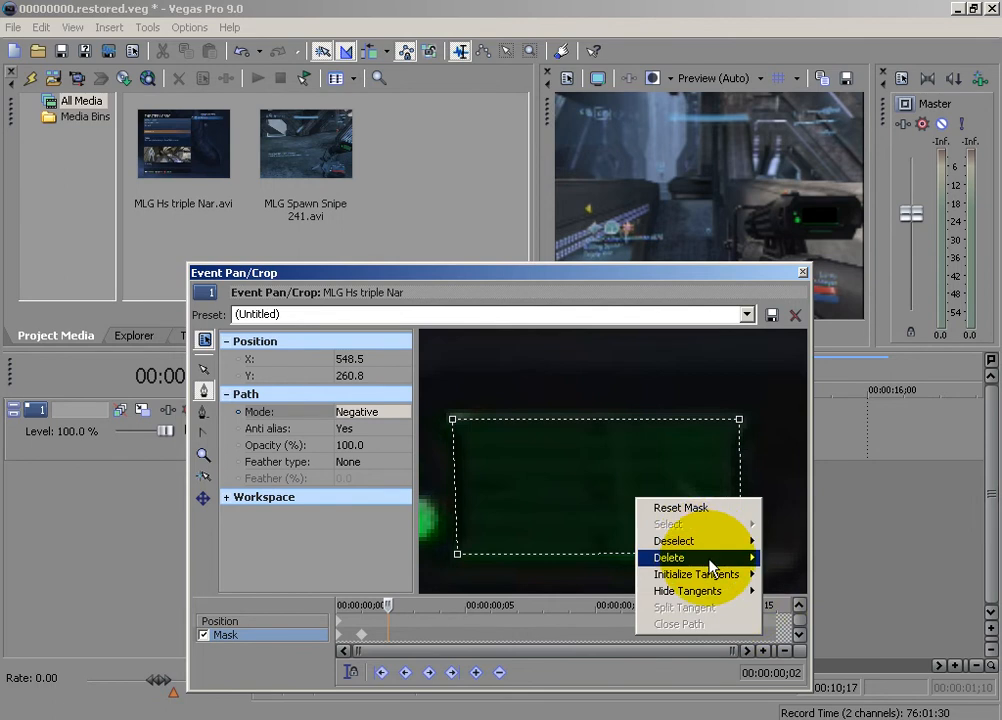
pyautogui.moveTo(711, 557)
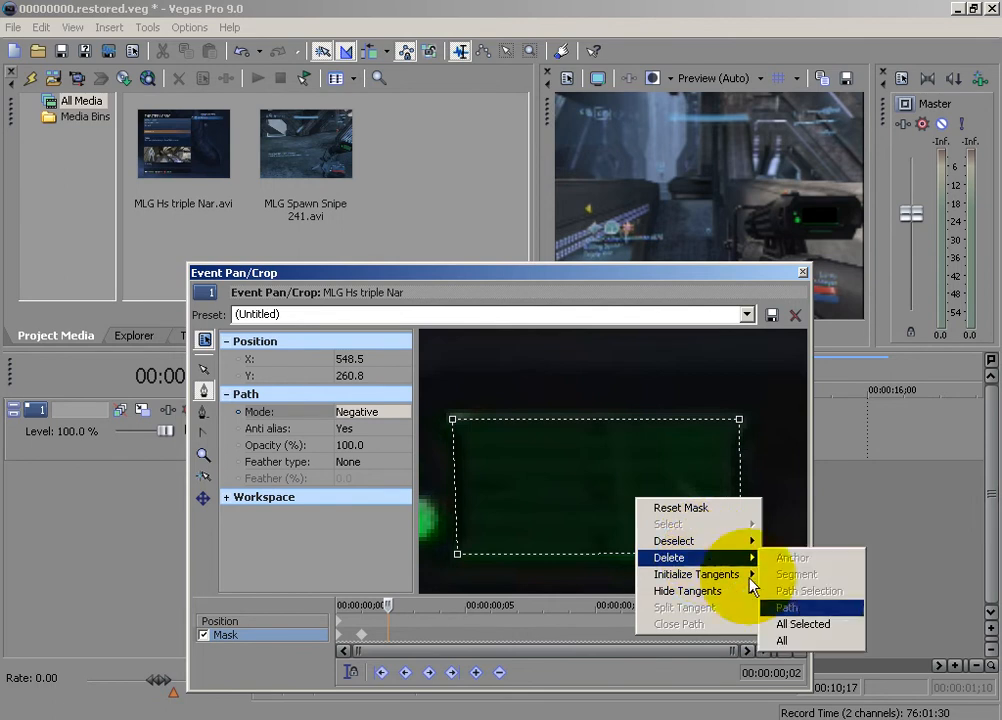
pyautogui.click(805, 625)
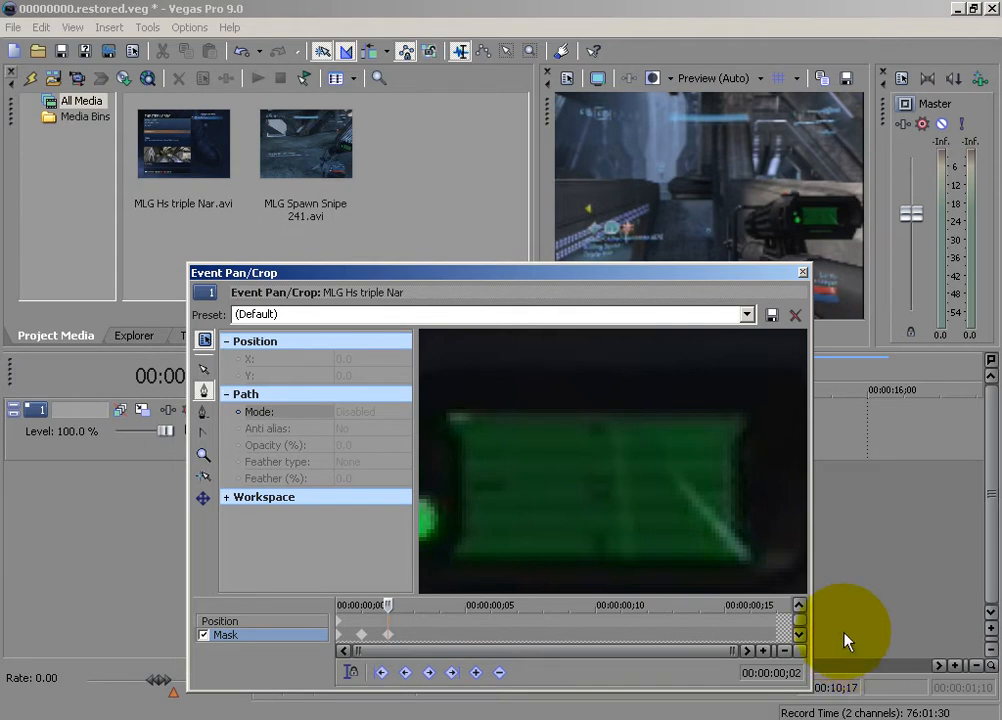
# Trace a new closed four-point mask around the green display at 00:00:00;02 and set its path mode to Negative
pyautogui.click(453, 559)
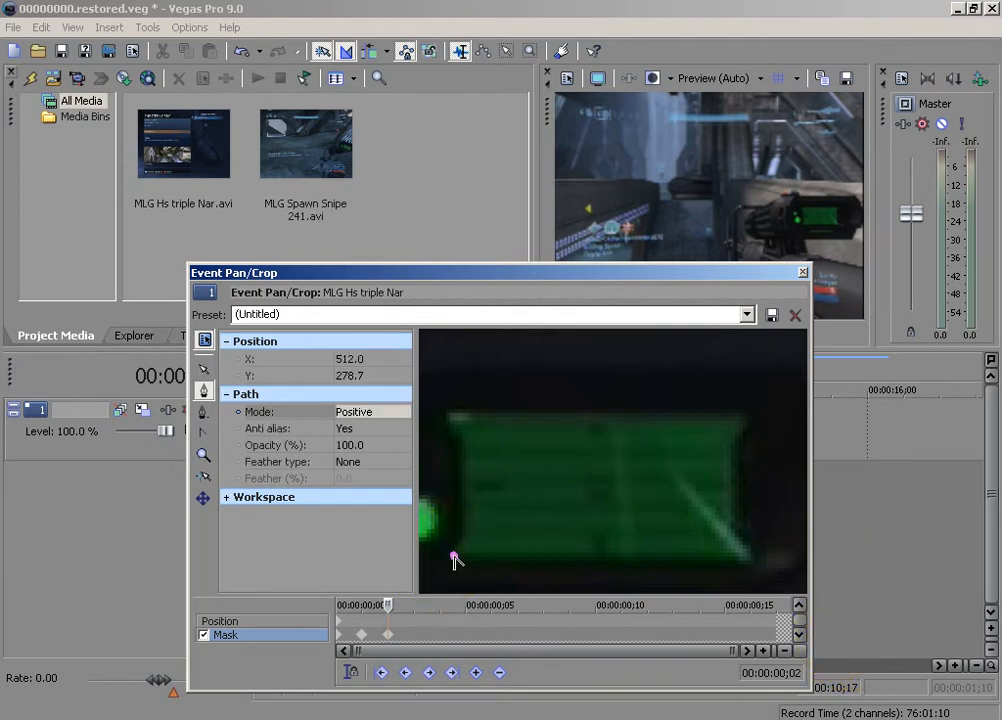
pyautogui.click(452, 412)
pyautogui.click(738, 420)
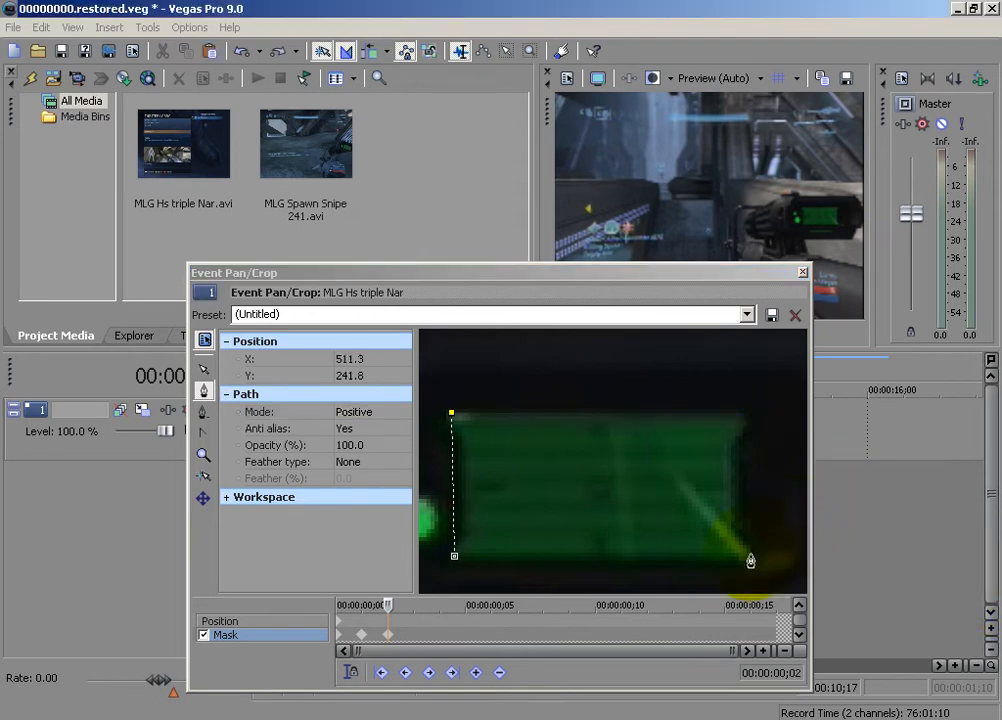
pyautogui.click(735, 424)
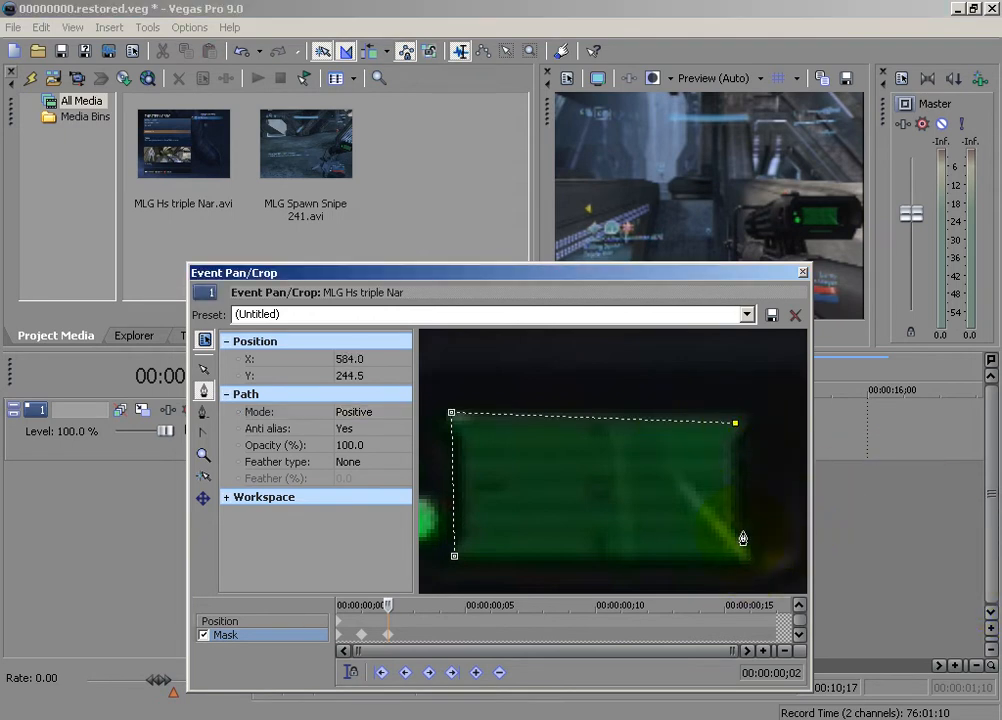
pyautogui.click(454, 555)
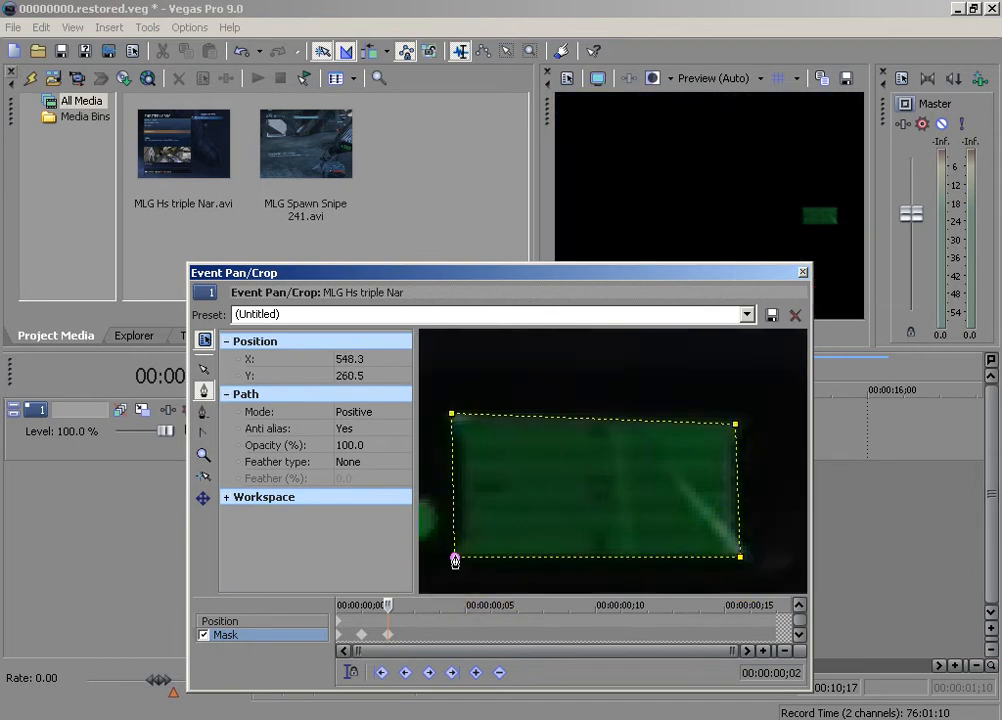
pyautogui.click(350, 411)
pyautogui.click(358, 438)
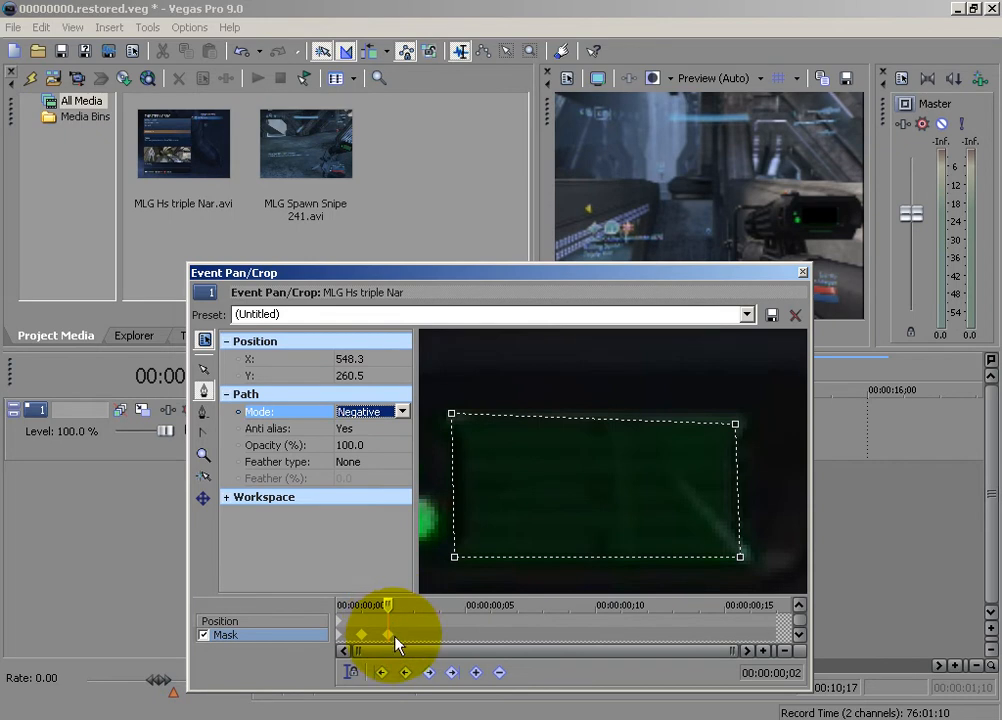
# Advance the mask timeline to 00:00:00;03 and delete all mask paths carried over to that frame
pyautogui.moveTo(385, 604); pyautogui.dragTo(412, 604)
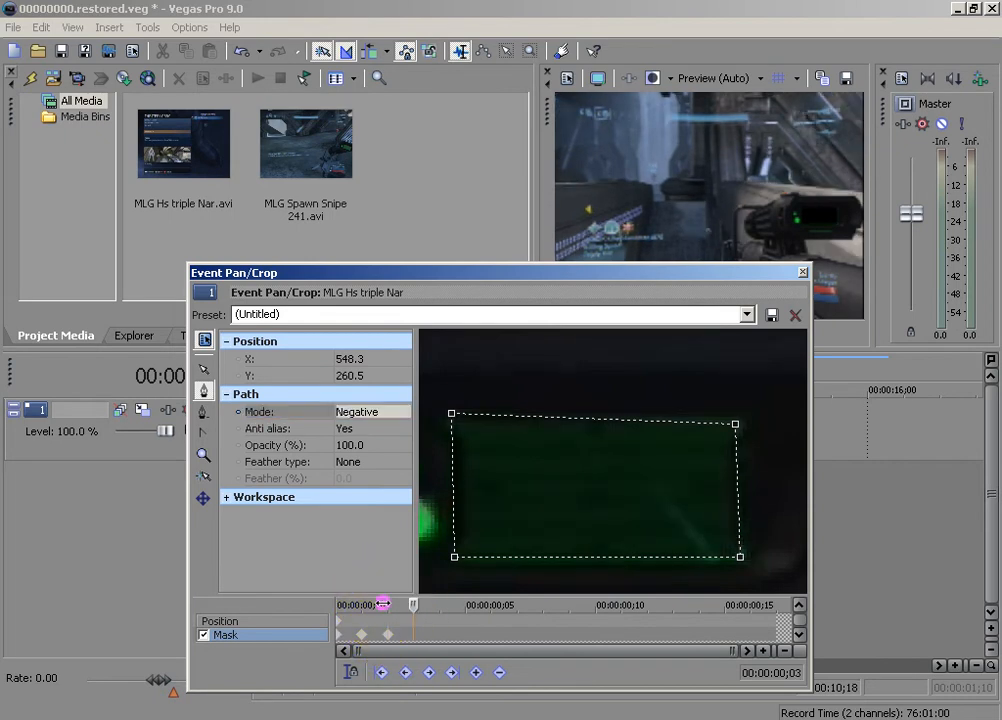
pyautogui.rightClick(446, 492)
pyautogui.moveTo(503, 553)
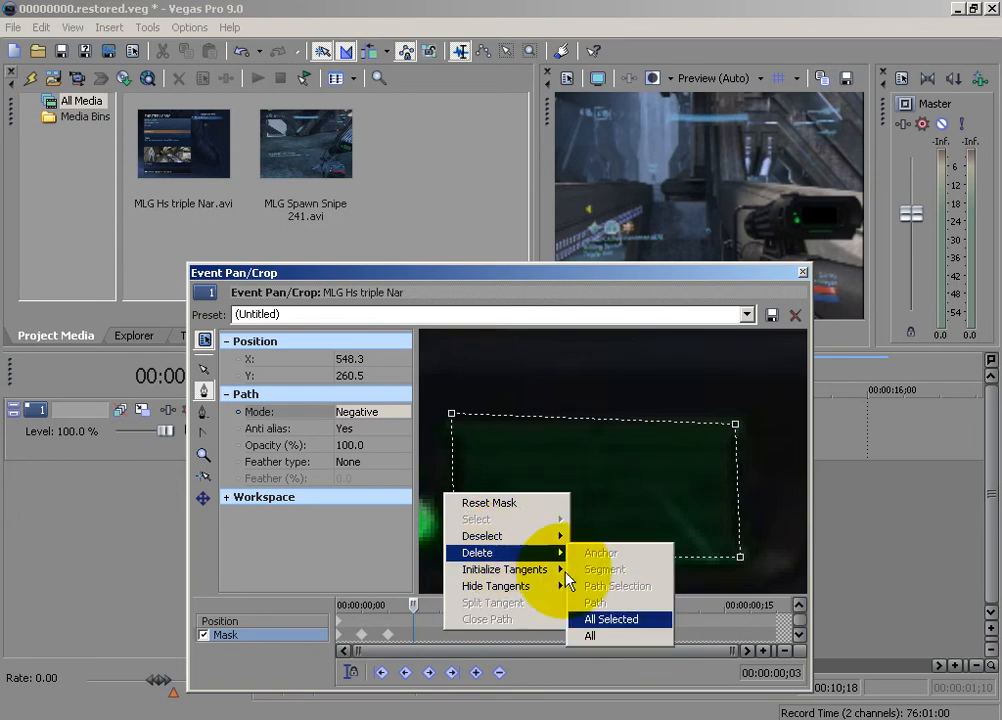
pyautogui.click(626, 635)
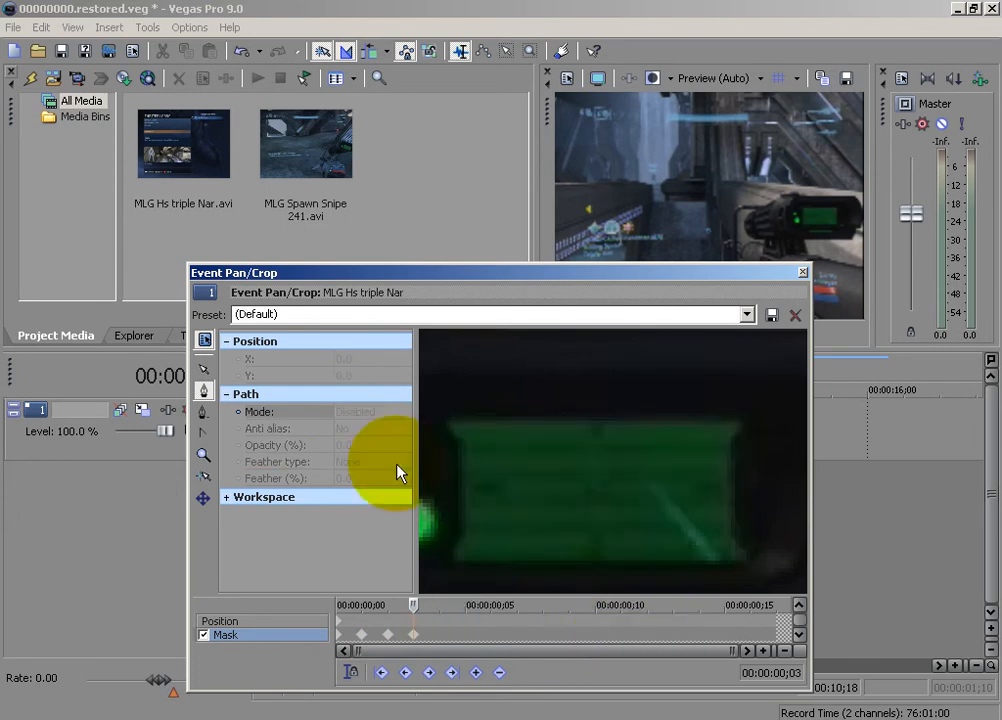
# Trace a new closed four-point mask around the green display at 00:00:00;03 and set its path mode to Negative
pyautogui.click(457, 559)
pyautogui.click(739, 420)
pyautogui.click(748, 560)
pyautogui.click(458, 561)
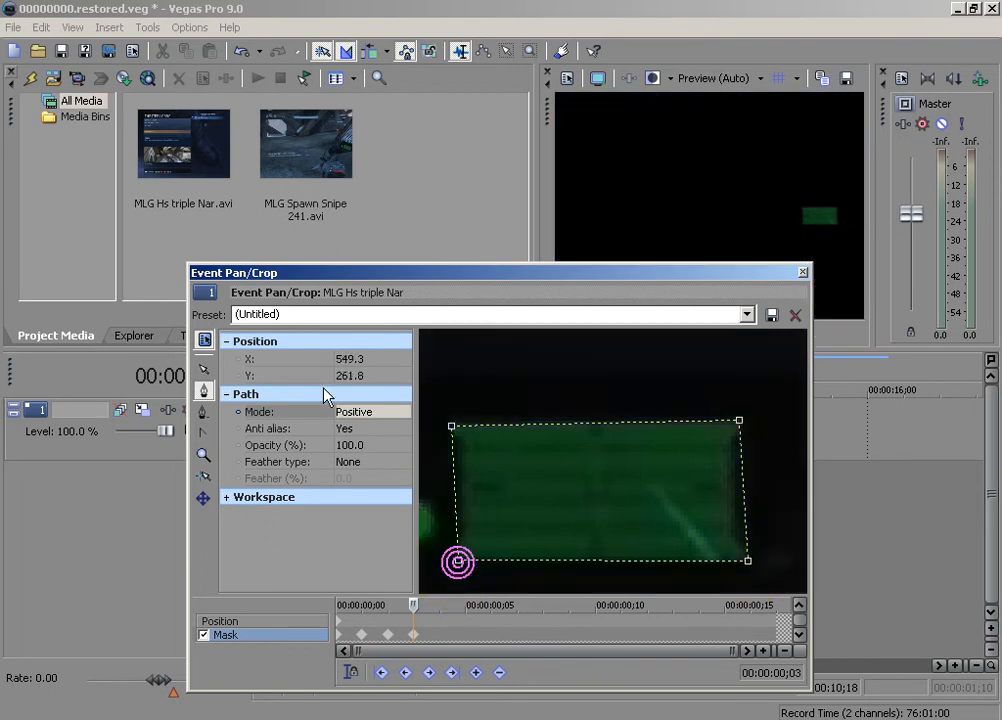
pyautogui.click(360, 412)
pyautogui.click(359, 439)
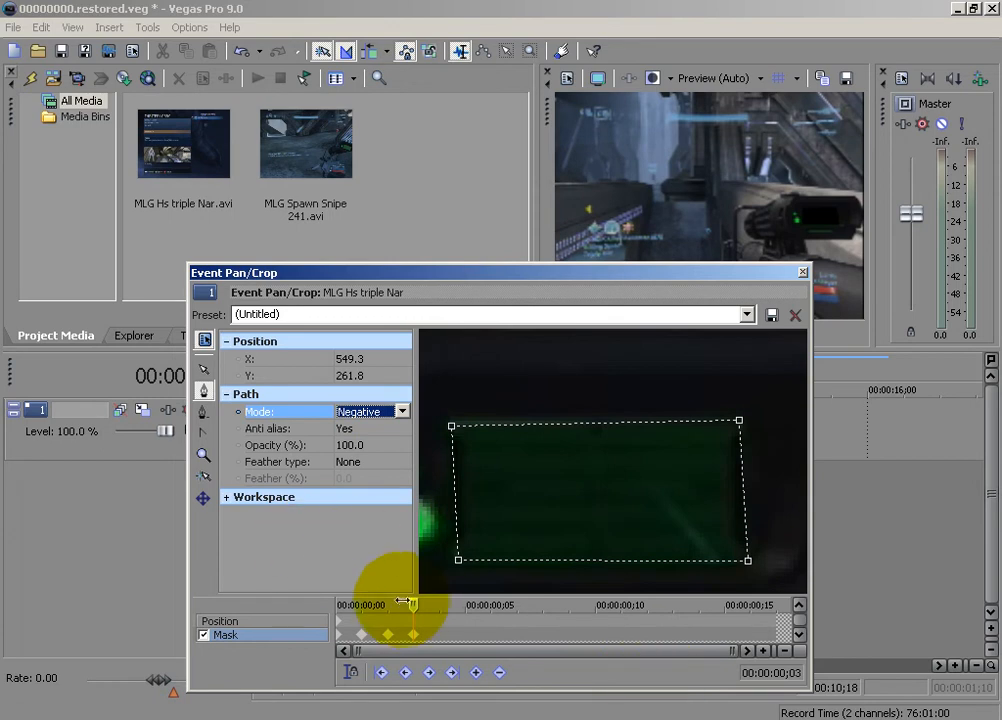
# Advance the mask timeline to 00:00:00;04 and delete all mask paths carried over to that frame
pyautogui.click(409, 610)
pyautogui.press('Right')
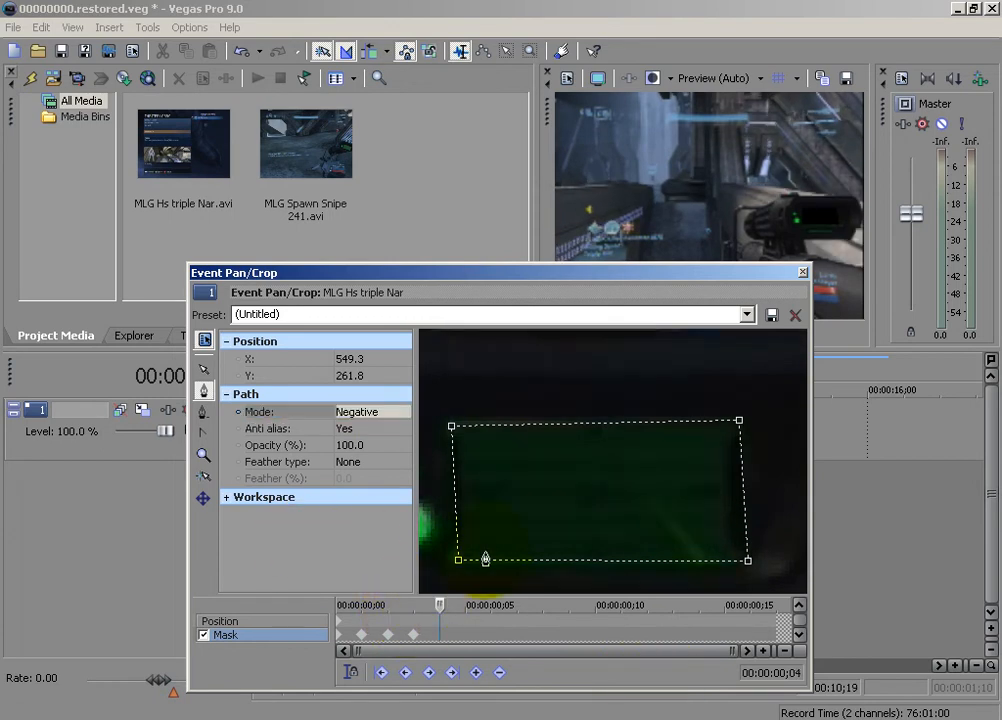
pyautogui.rightClick(449, 512)
pyautogui.moveTo(500, 572)
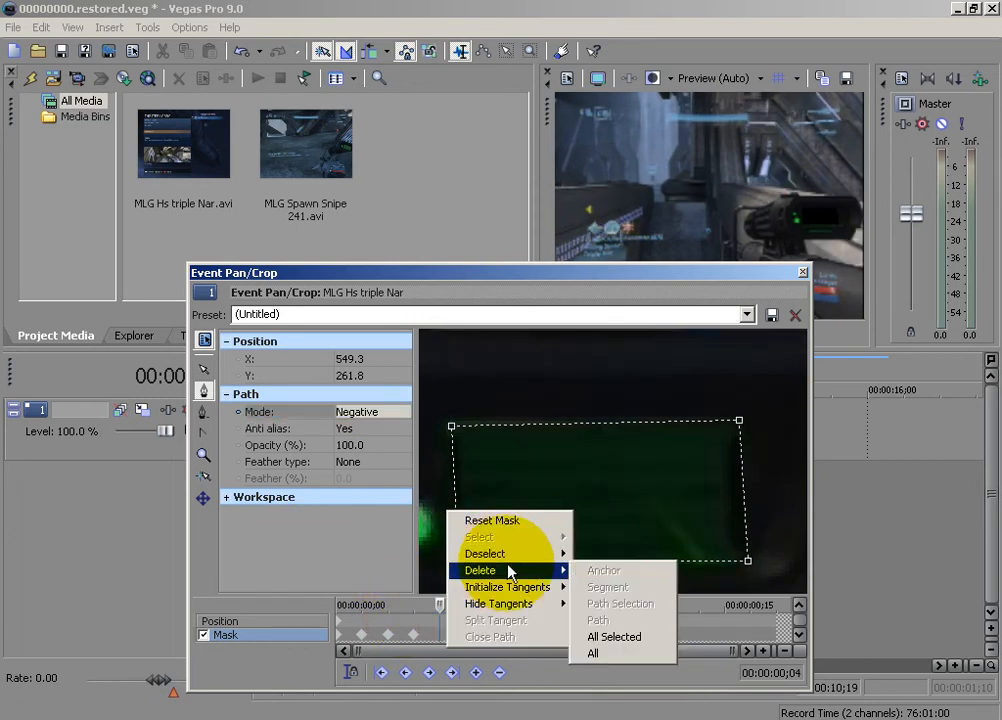
pyautogui.click(602, 653)
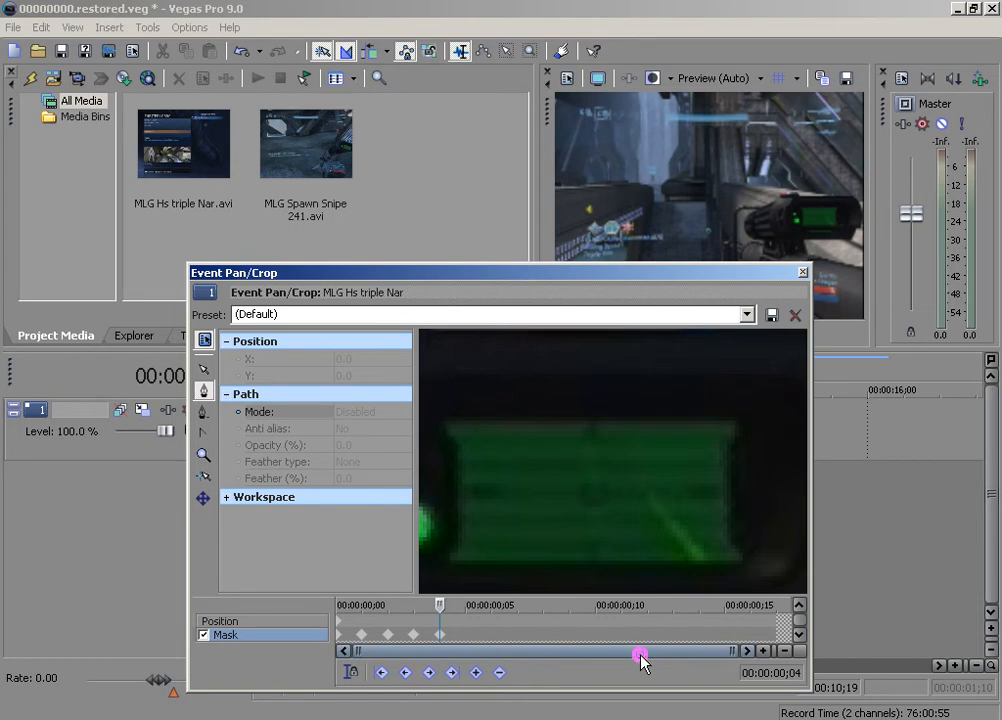
# Trace a new closed four-point mask around the green display at 00:00:00;04 and set its path mode to Negative
pyautogui.click(453, 565)
pyautogui.click(447, 427)
pyautogui.click(737, 572)
pyautogui.click(386, 413)
pyautogui.click(372, 438)
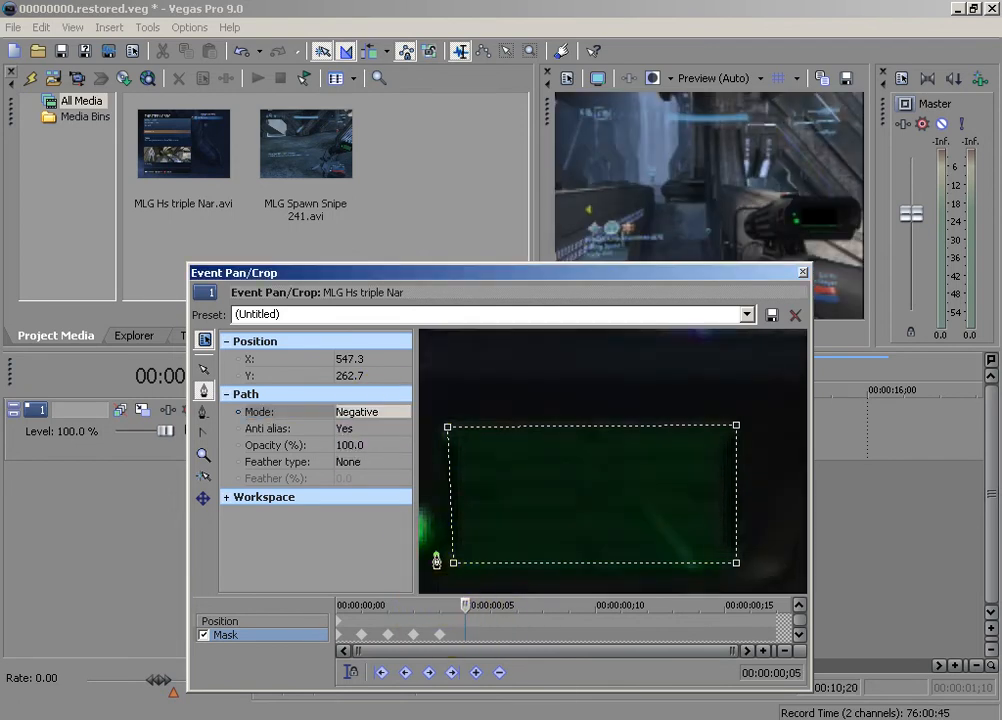
# Advance the mask timeline to 00:00:00;05 and delete all mask paths carried over to that frame
pyautogui.rightClick(438, 559)
pyautogui.moveTo(461, 626)
pyautogui.click(574, 688)
# Trace a new closed four-point mask around the green display at 00:00:00;05 and set its path mode to Negative
pyautogui.click(446, 560)
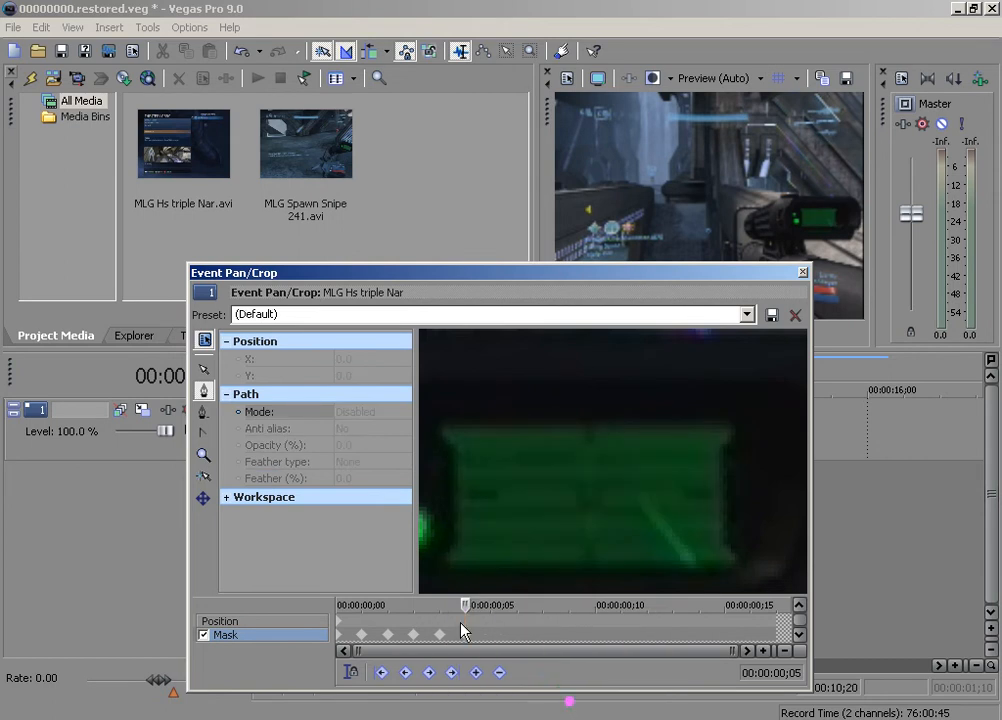
pyautogui.click(444, 431)
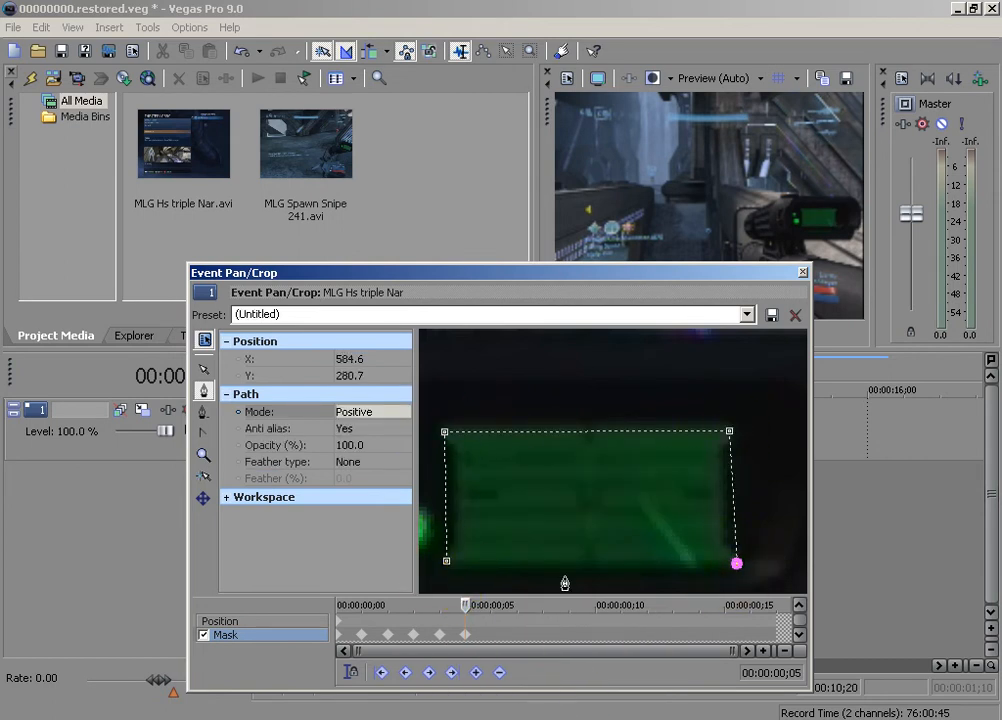
pyautogui.click(443, 583)
pyautogui.click(378, 412)
pyautogui.click(376, 439)
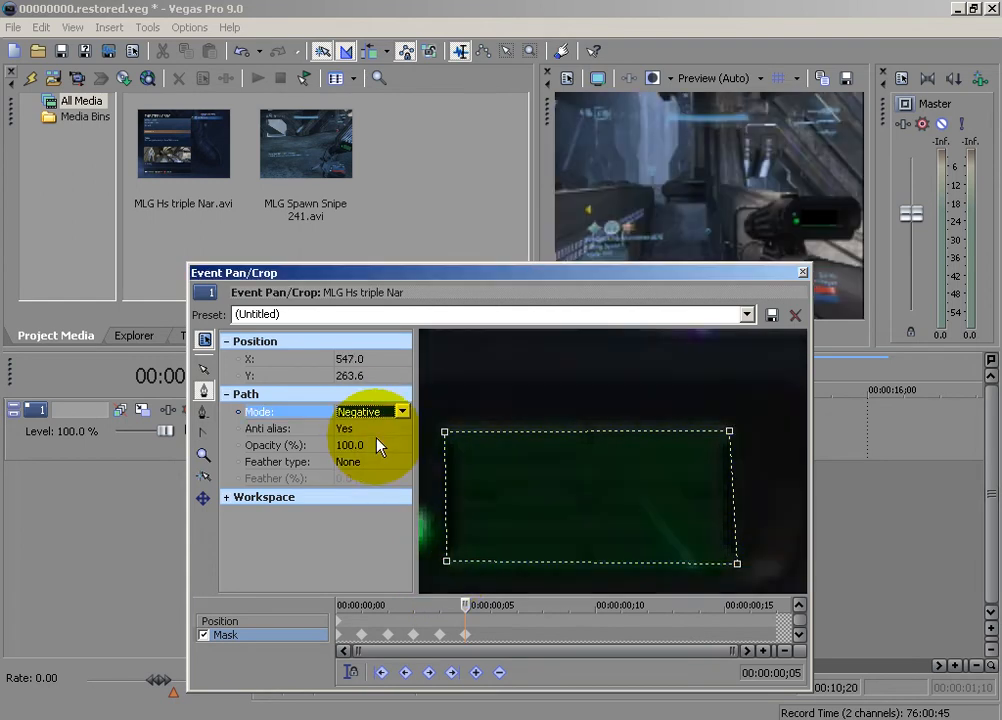
pyautogui.click(350, 462)
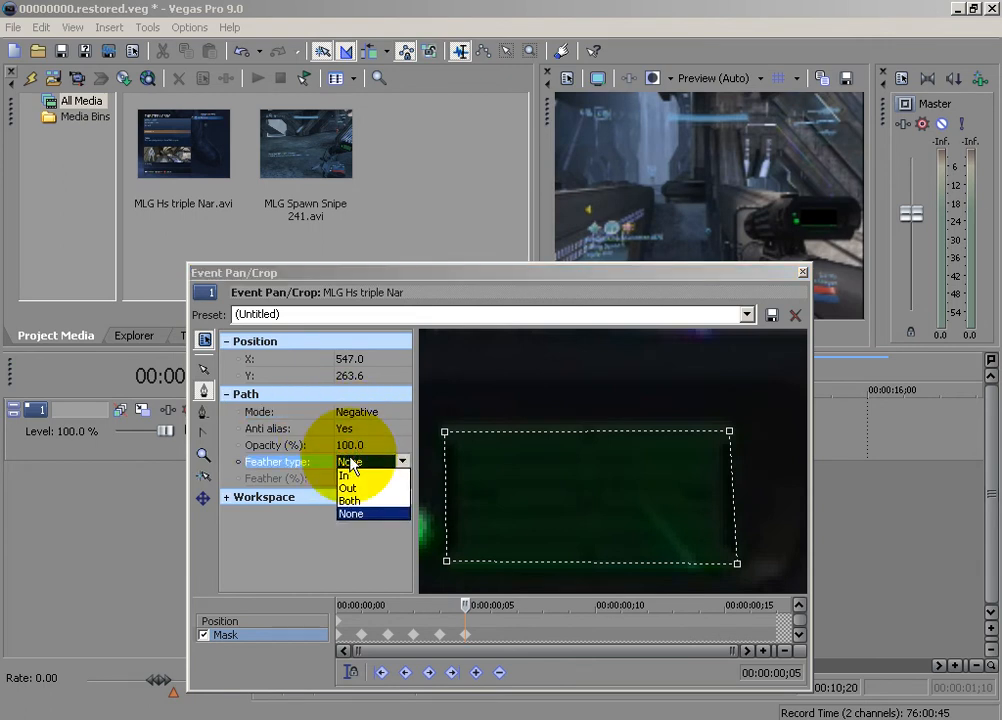
pyautogui.click(351, 461)
pyautogui.click(323, 467)
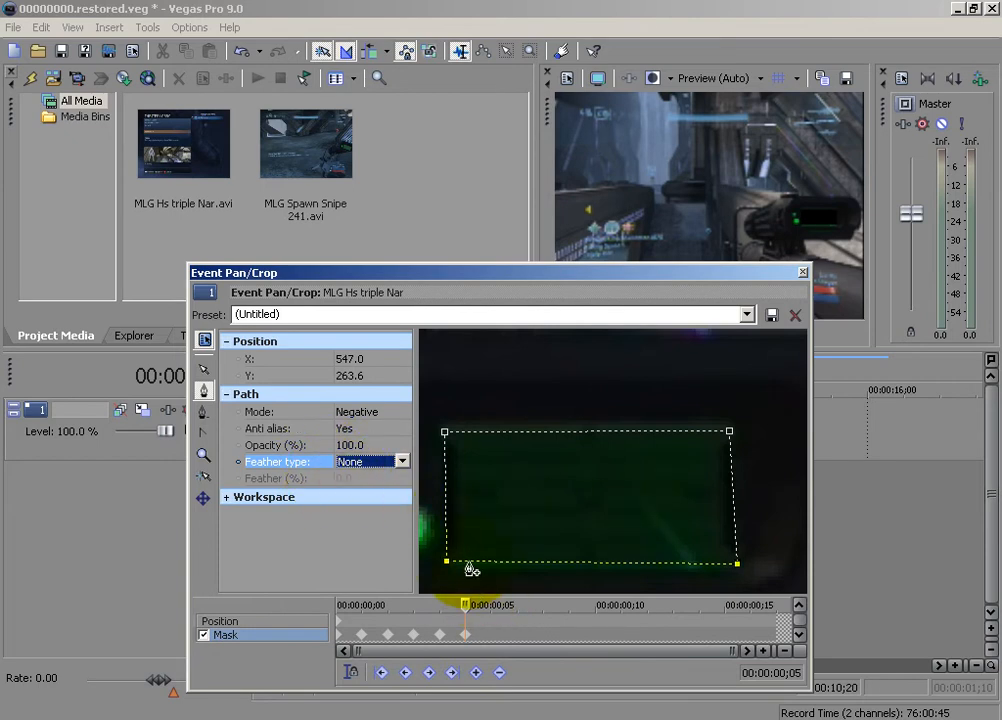
# Advance the mask timeline to 00:00:00;06 and delete all mask paths carried over to that frame
pyautogui.click(466, 604)
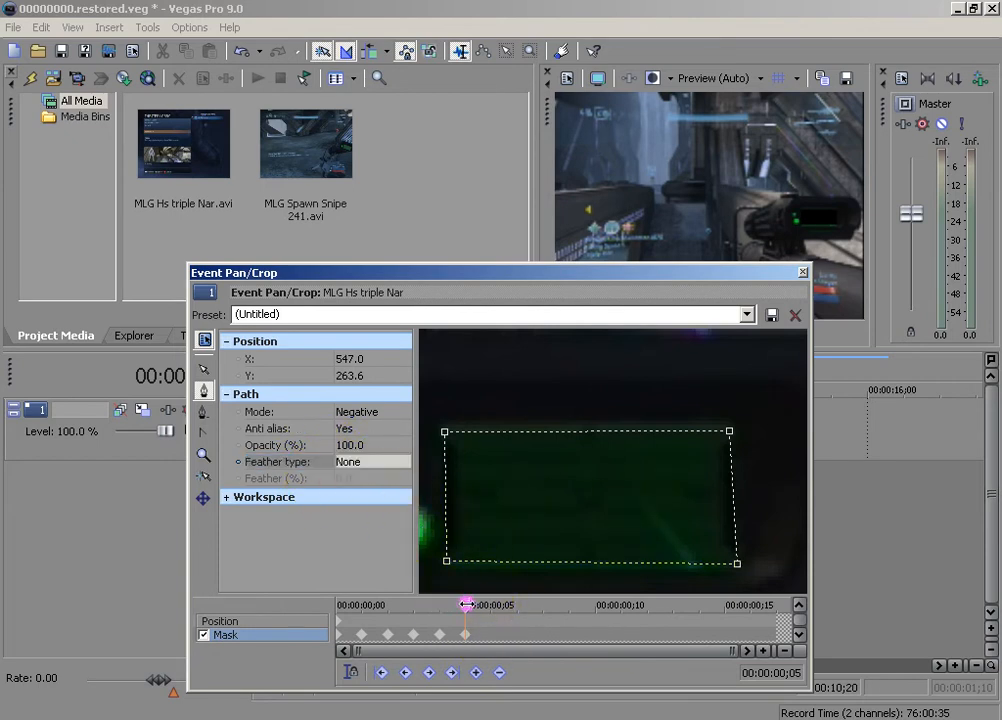
pyautogui.press('Right')
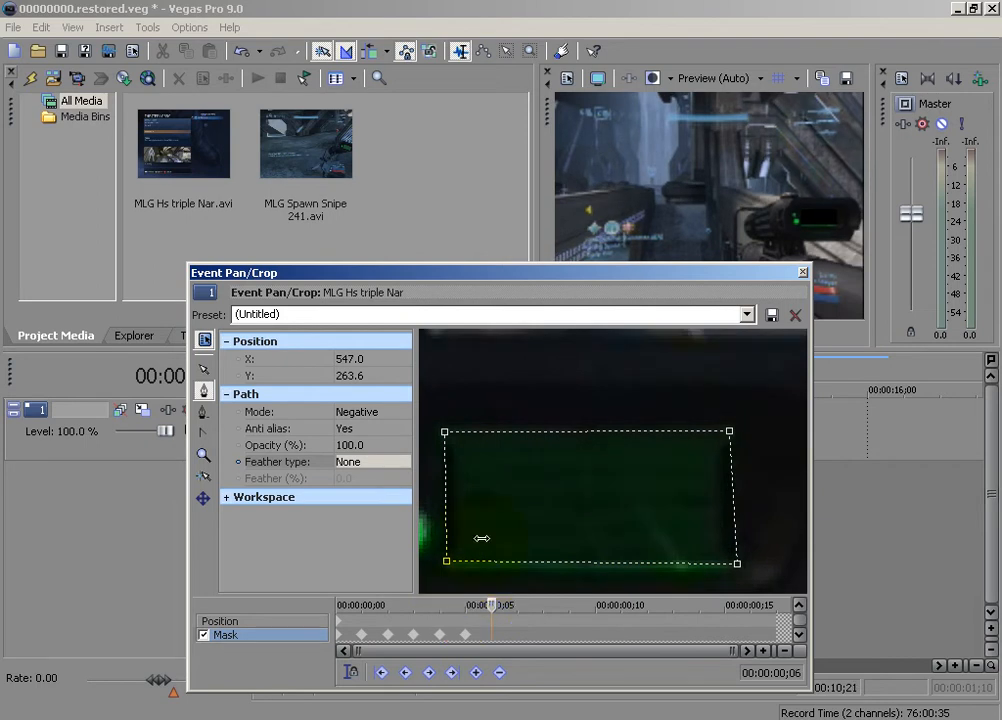
pyautogui.press('Left')
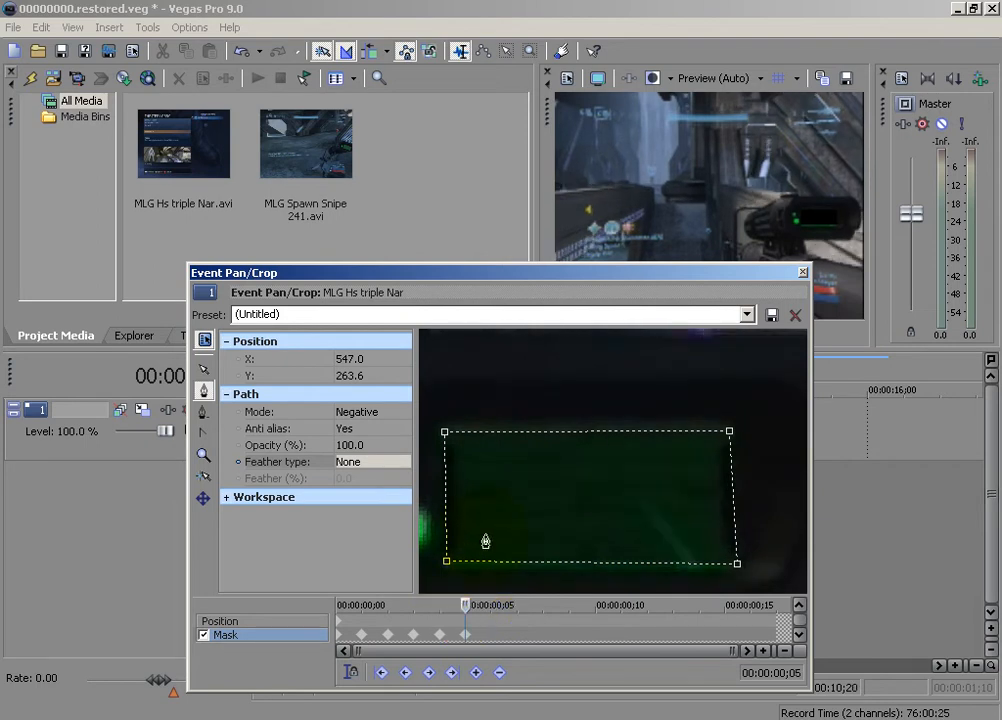
pyautogui.press('Right')
pyautogui.rightClick(436, 543)
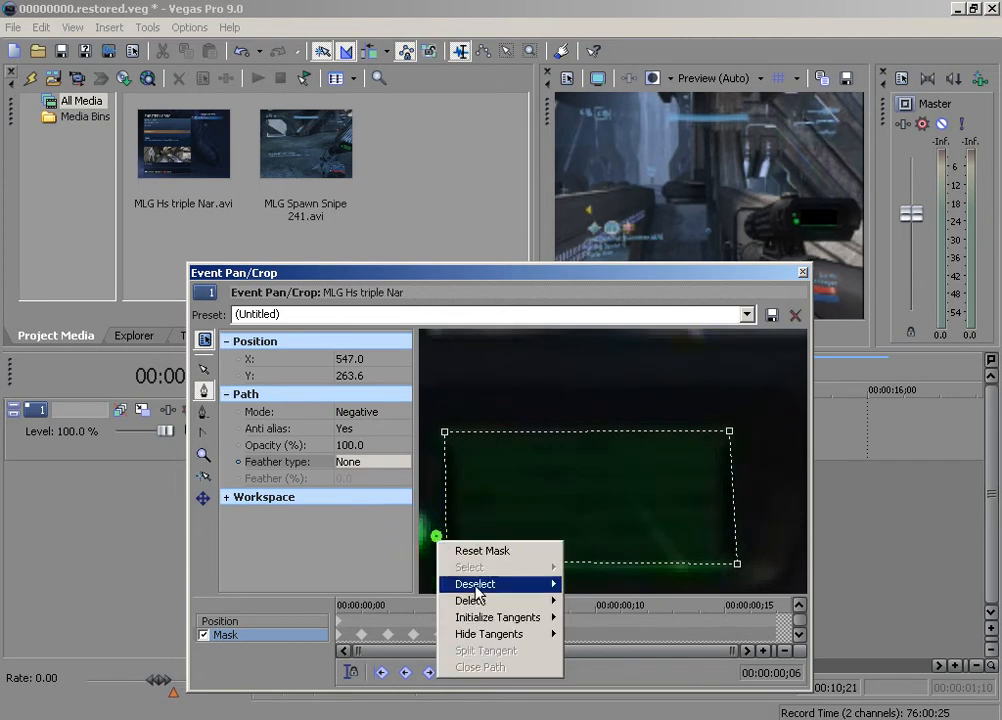
pyautogui.click(459, 601)
pyautogui.click(585, 684)
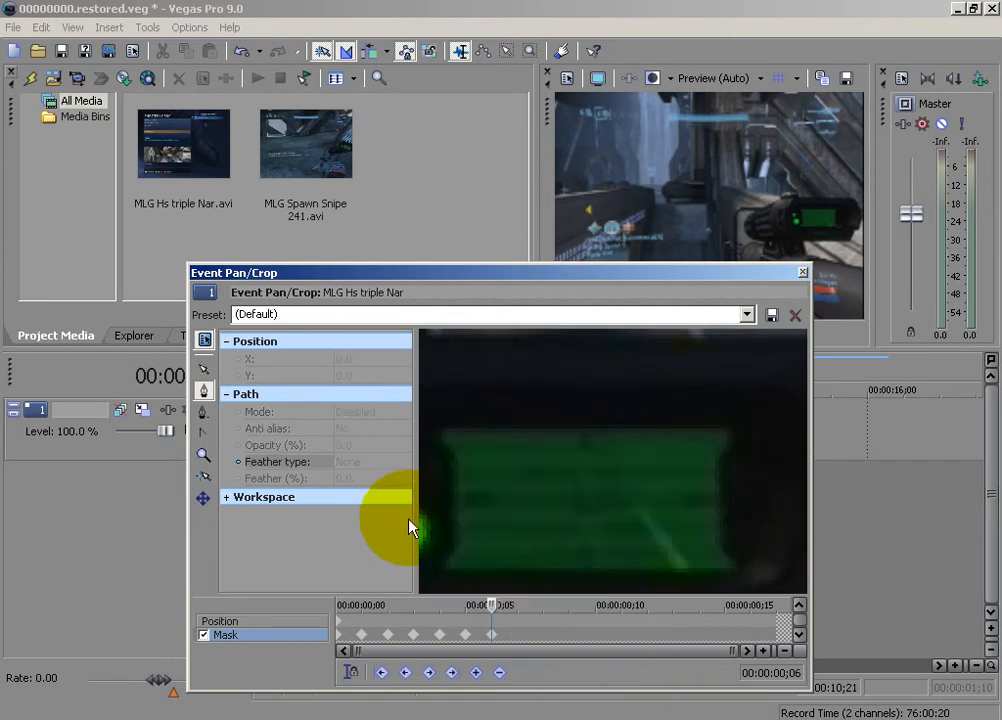
# Trace a new closed four-point mask around the green display at 00:00:00;06 and set its path mode to Negative
pyautogui.click(447, 570)
pyautogui.click(446, 441)
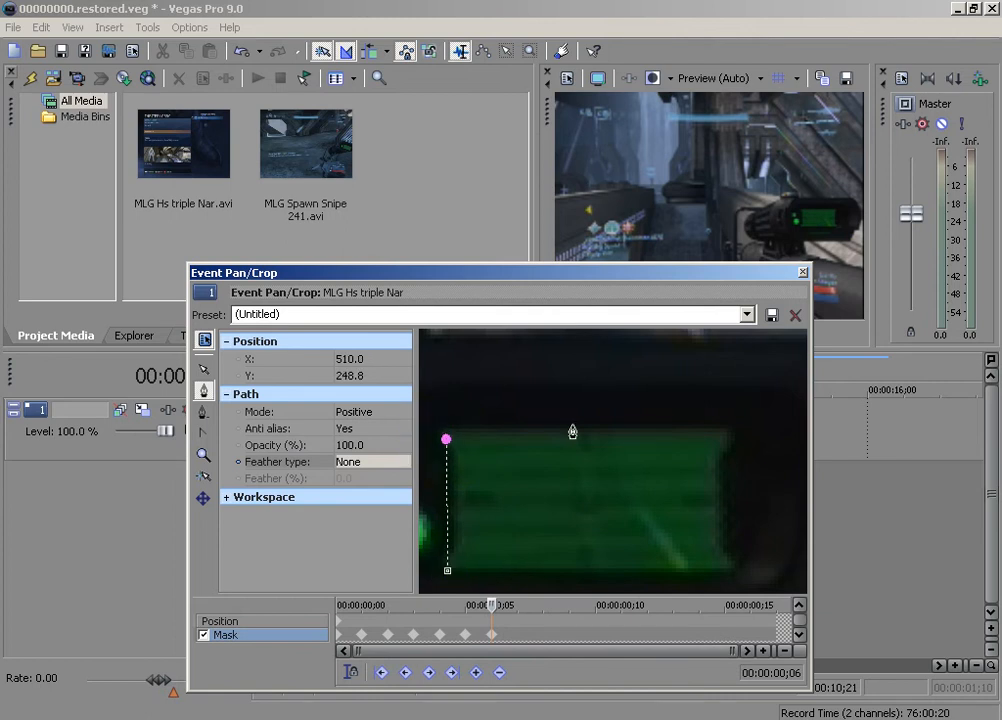
pyautogui.click(736, 572)
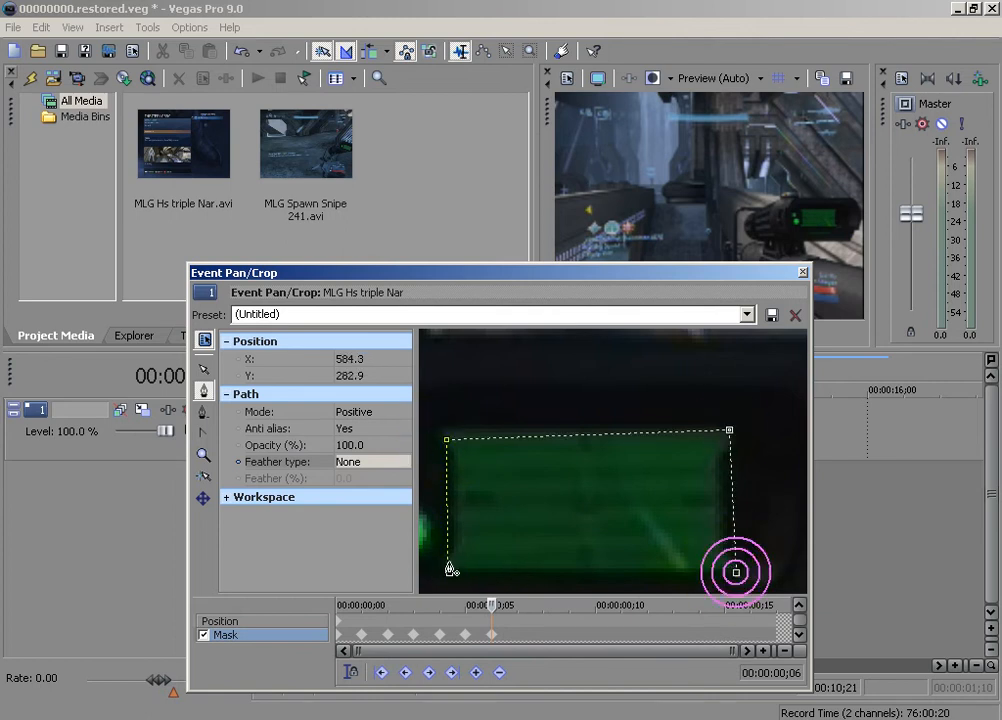
pyautogui.click(447, 570)
pyautogui.click(372, 410)
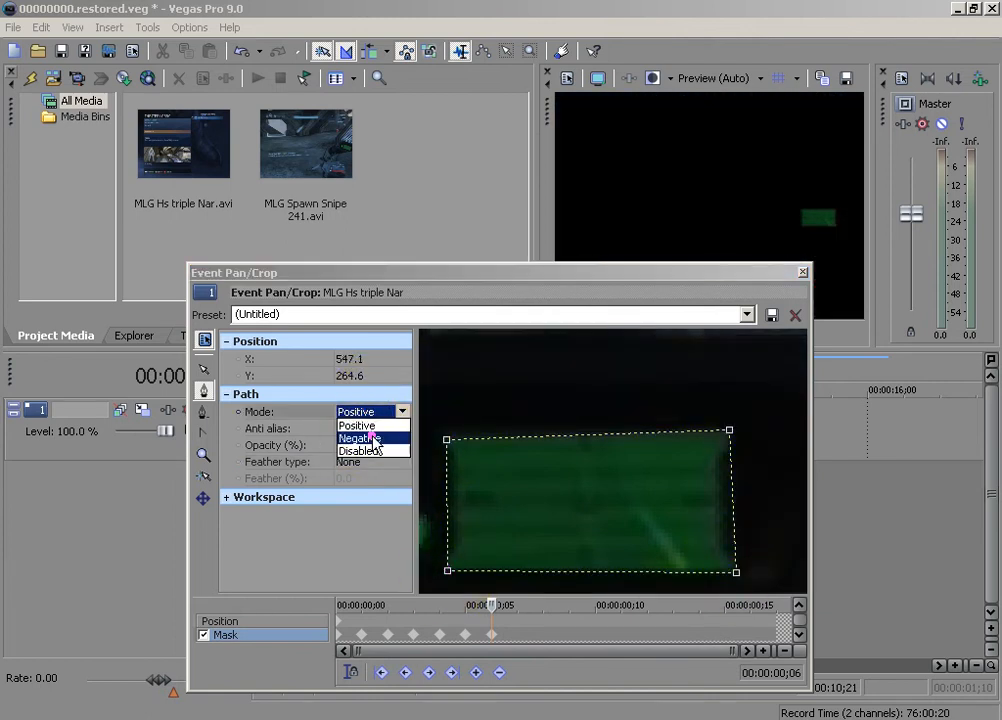
pyautogui.click(360, 438)
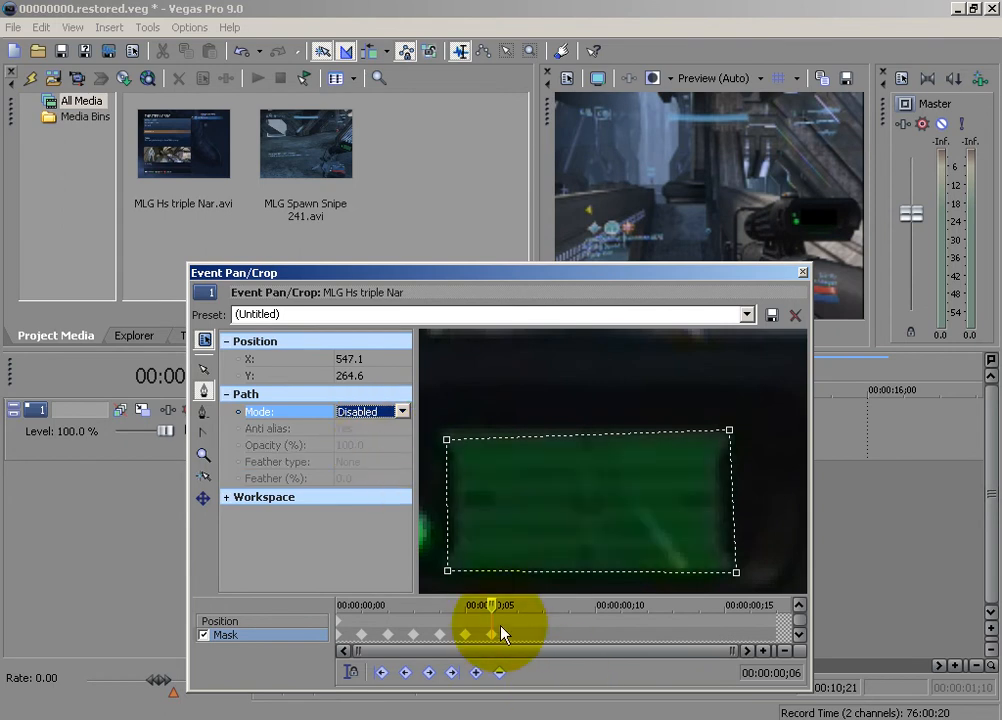
pyautogui.press('Right')
pyautogui.press('Left')
# Advance the mask timeline to 00:00:00;07
pyautogui.click(493, 605)
pyautogui.press('Right')
# Try to reshape the carried-over mask at 00:00:00;07 by pulling its lower-right anchor, undoing the first attempt
pyautogui.click(455, 492)
pyautogui.rightClick(440, 499)
pyautogui.moveTo(483, 560)
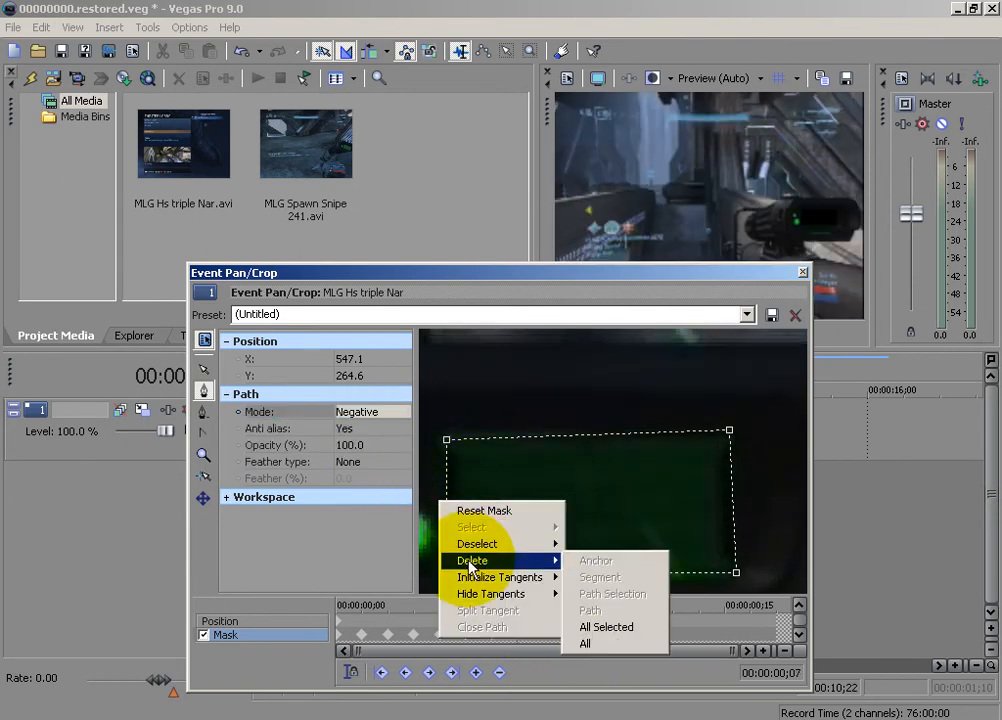
pyautogui.click(722, 604)
pyautogui.click(740, 575)
pyautogui.moveTo(740, 577); pyautogui.dragTo(726, 581)
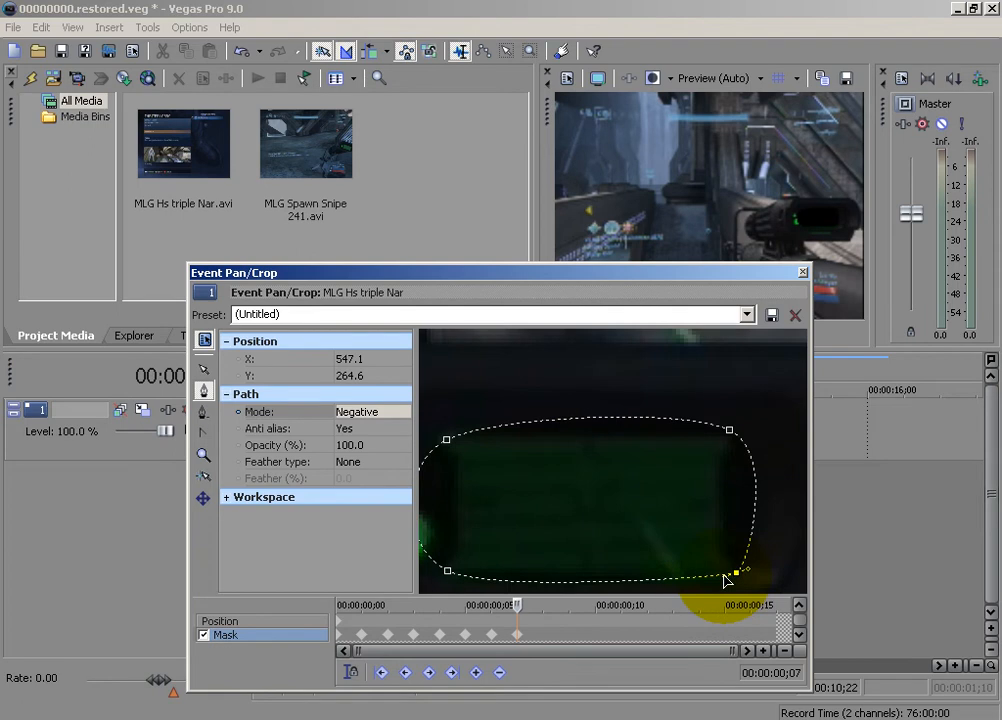
pyautogui.hotkey('ctrl', 'z')
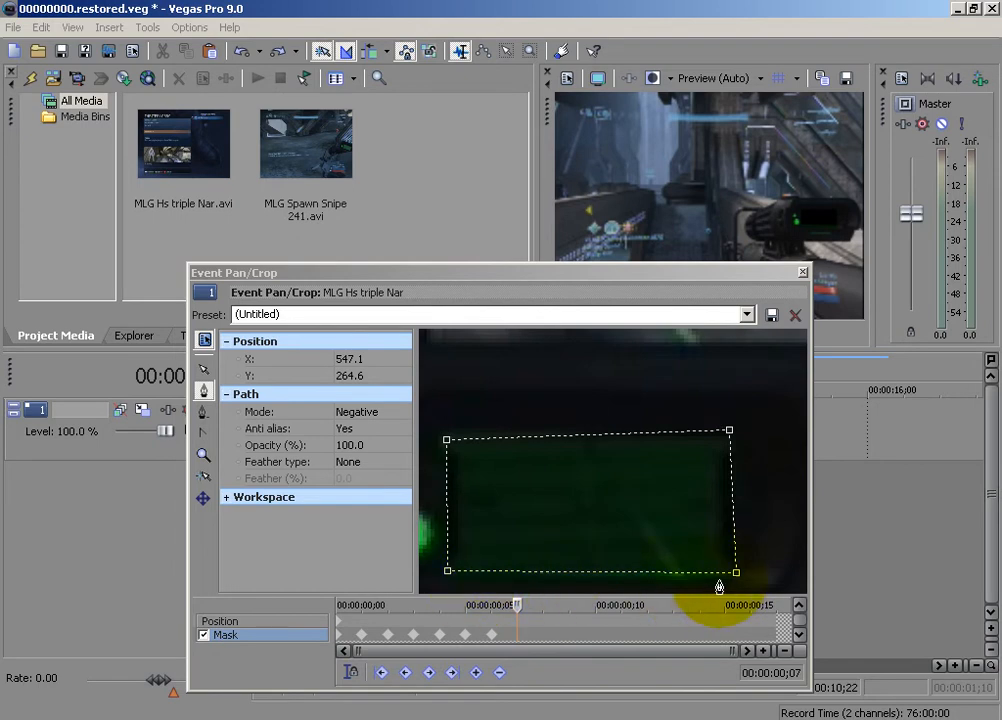
pyautogui.moveTo(735, 574); pyautogui.dragTo(864, 533)
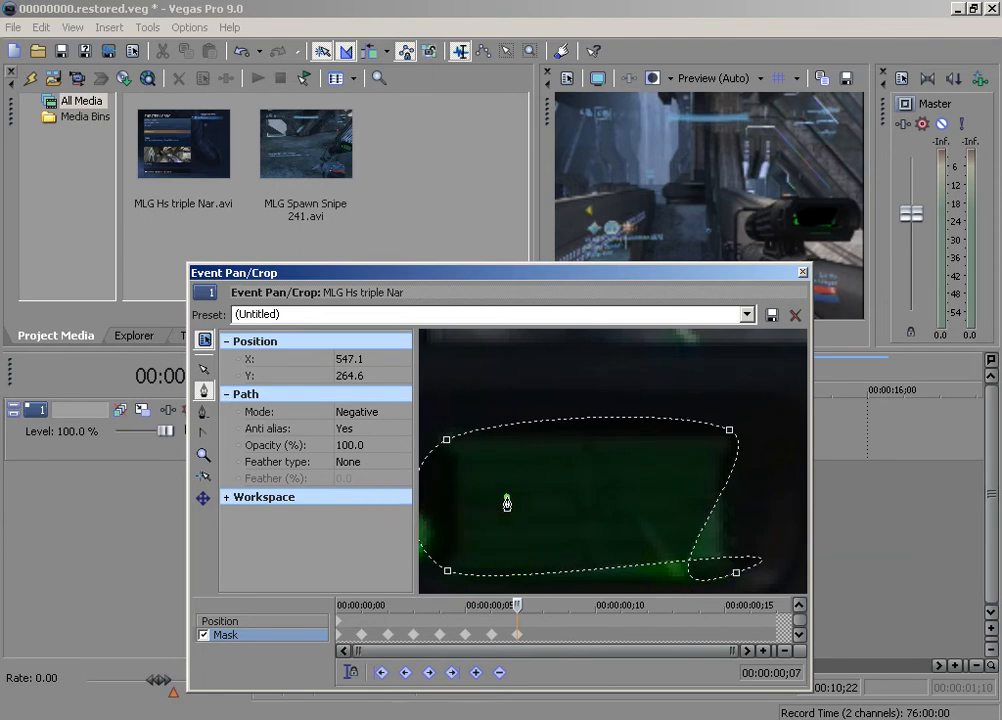
# Delete all mask paths at 00:00:00;07
pyautogui.rightClick(506, 504)
pyautogui.click(545, 600)
pyautogui.click(640, 647)
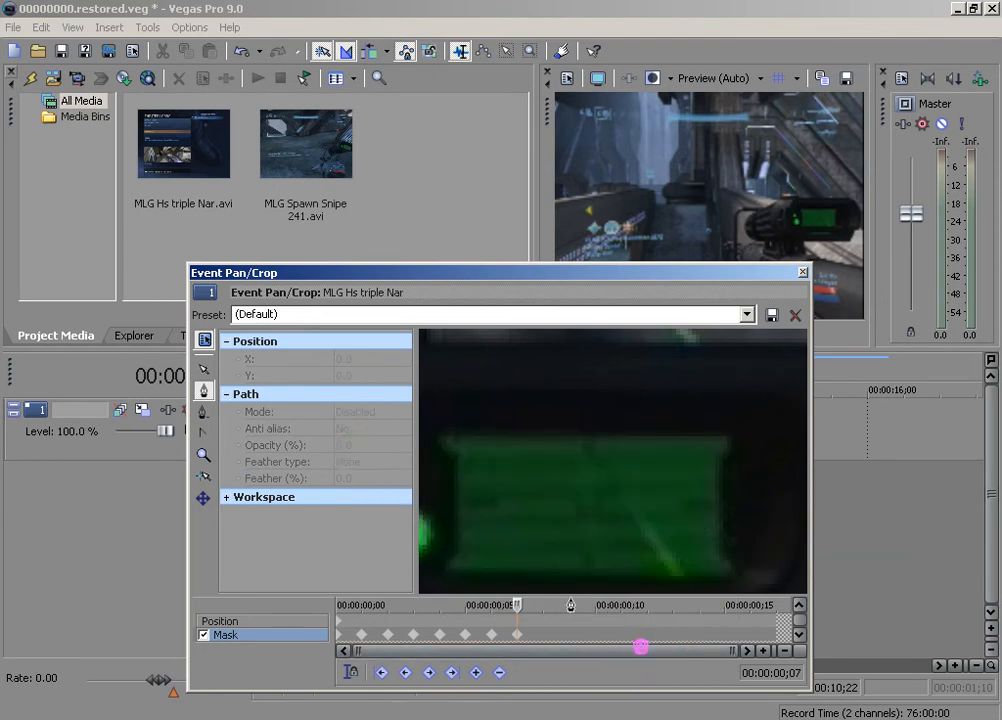
pyautogui.click(433, 493)
# Trace a new closed four-point mask around the green display at 00:00:00;07 and set its path mode to Negative
pyautogui.click(454, 577)
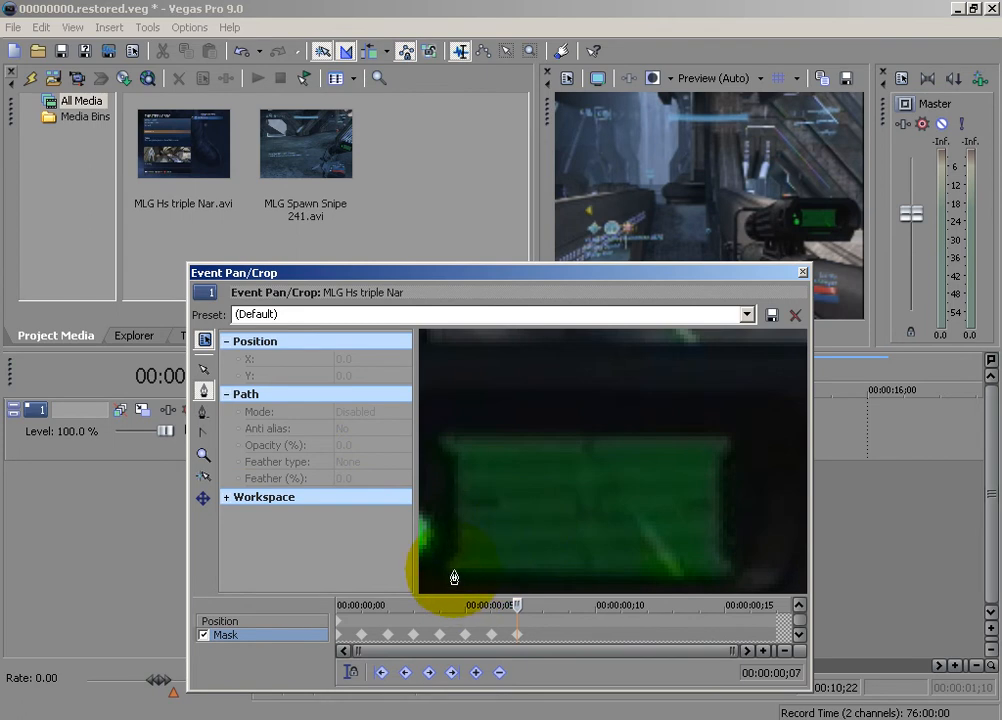
pyautogui.click(446, 442)
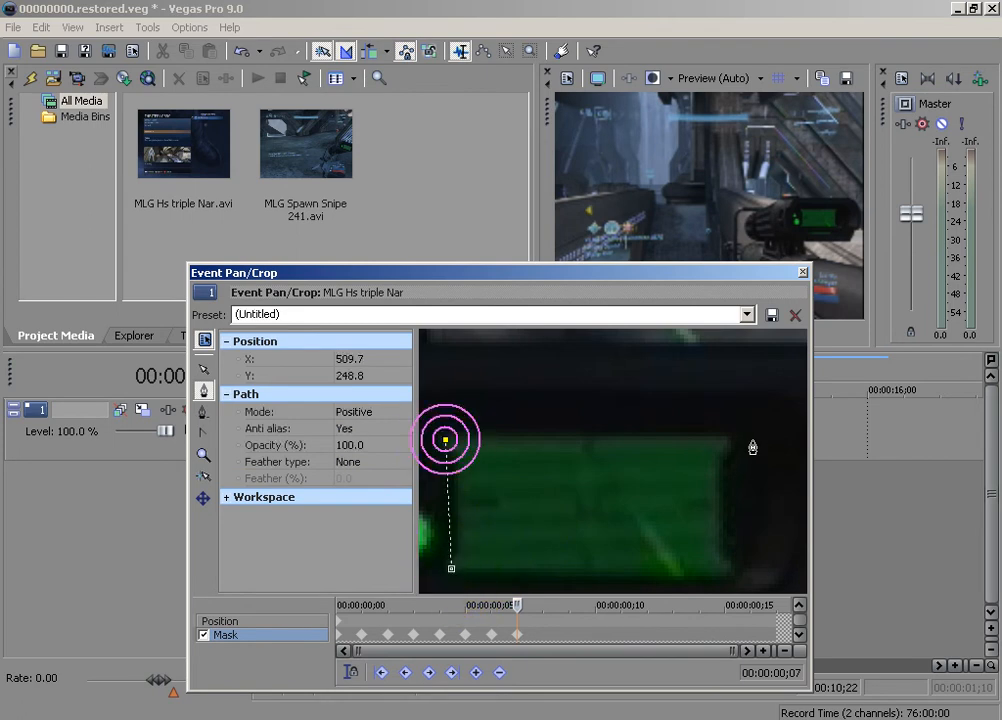
pyautogui.click(451, 568)
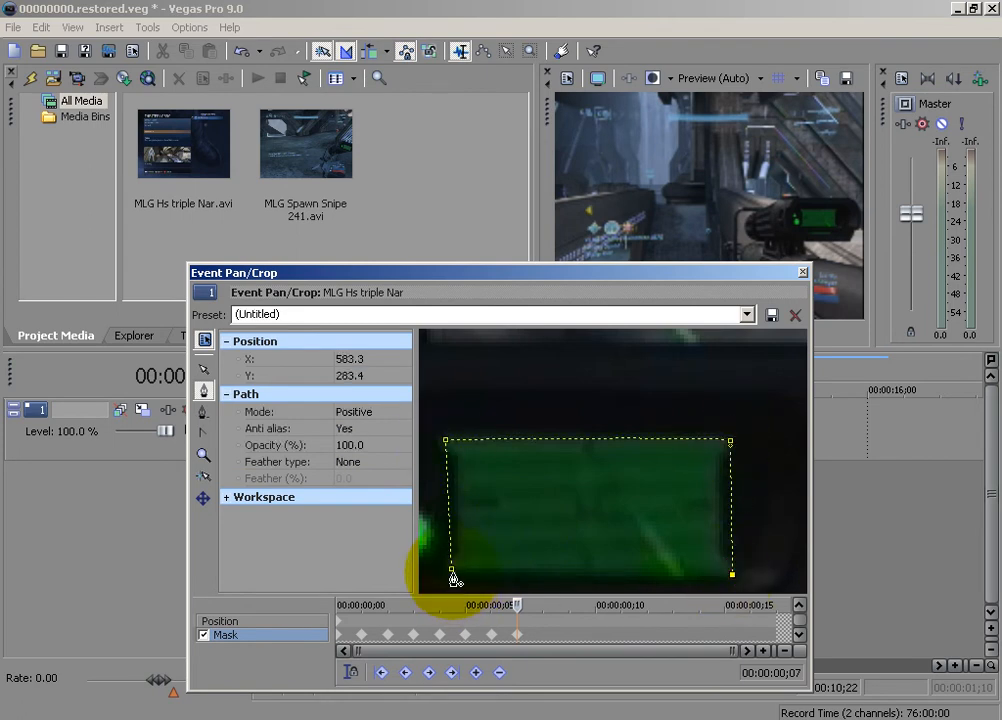
pyautogui.click(375, 411)
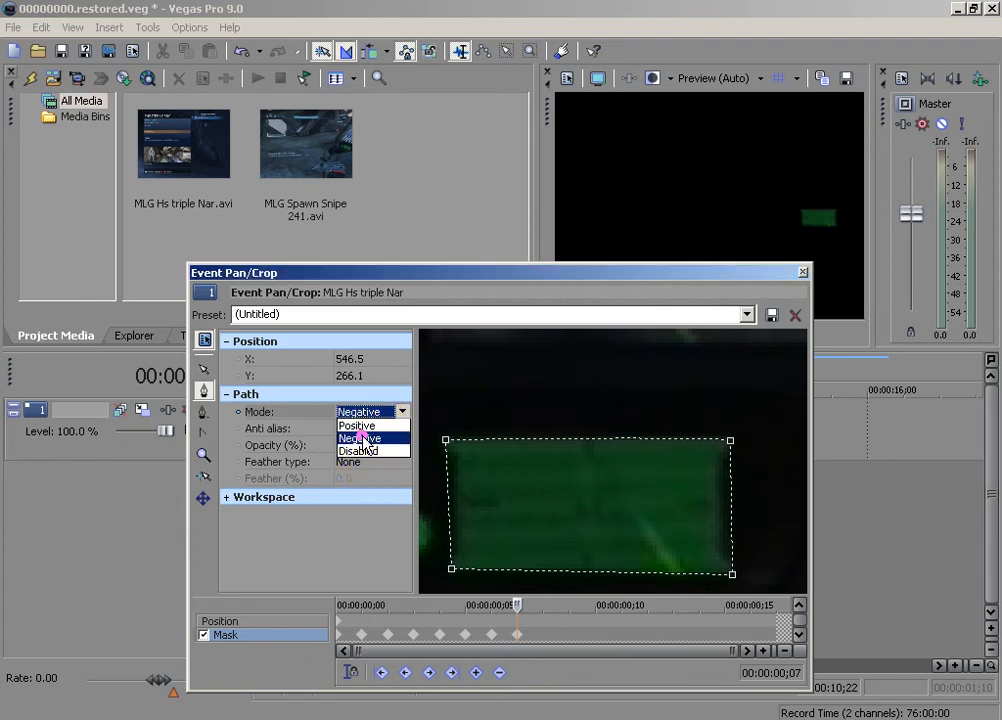
pyautogui.click(365, 438)
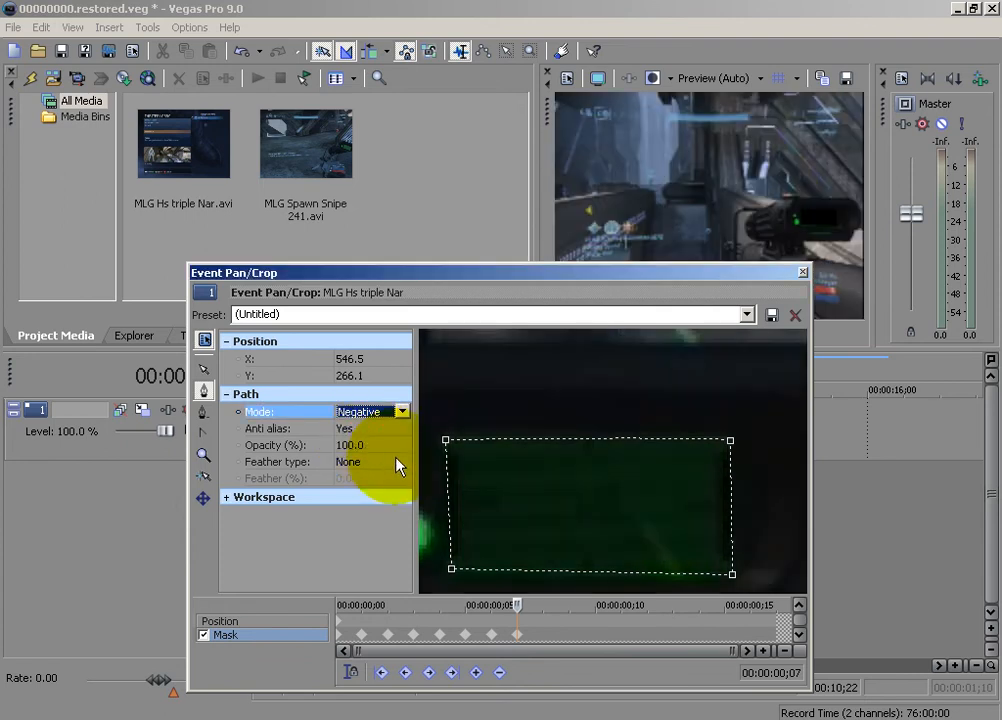
# Advance the mask timeline to 00:00:00;08 and delete all mask paths carried over to that frame
pyautogui.click(514, 605)
pyautogui.press('Right')
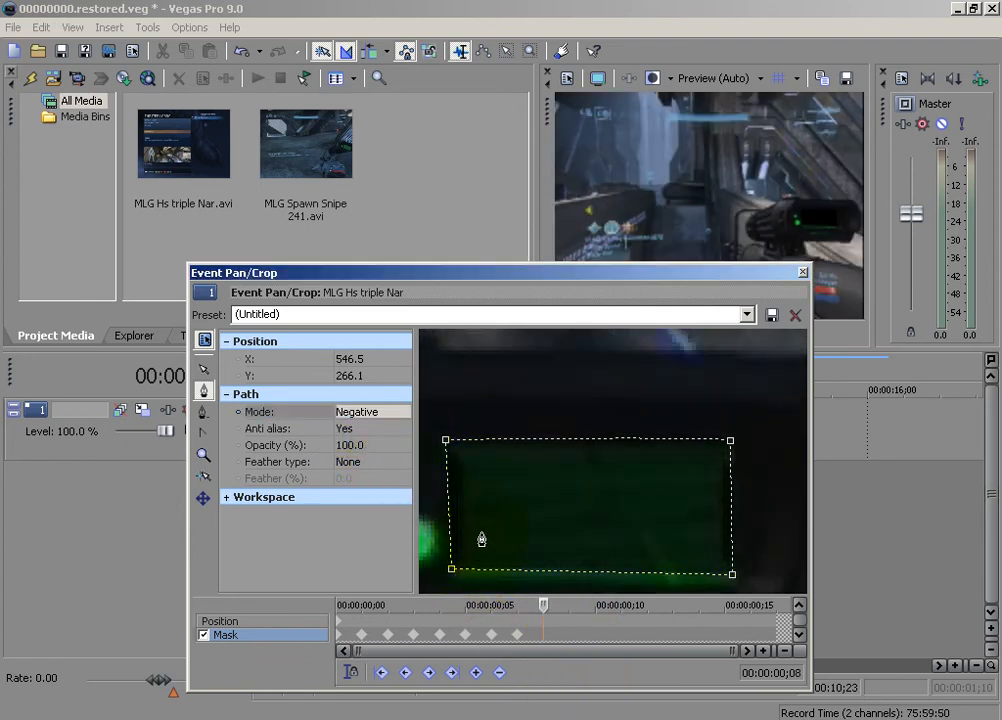
pyautogui.rightClick(475, 544)
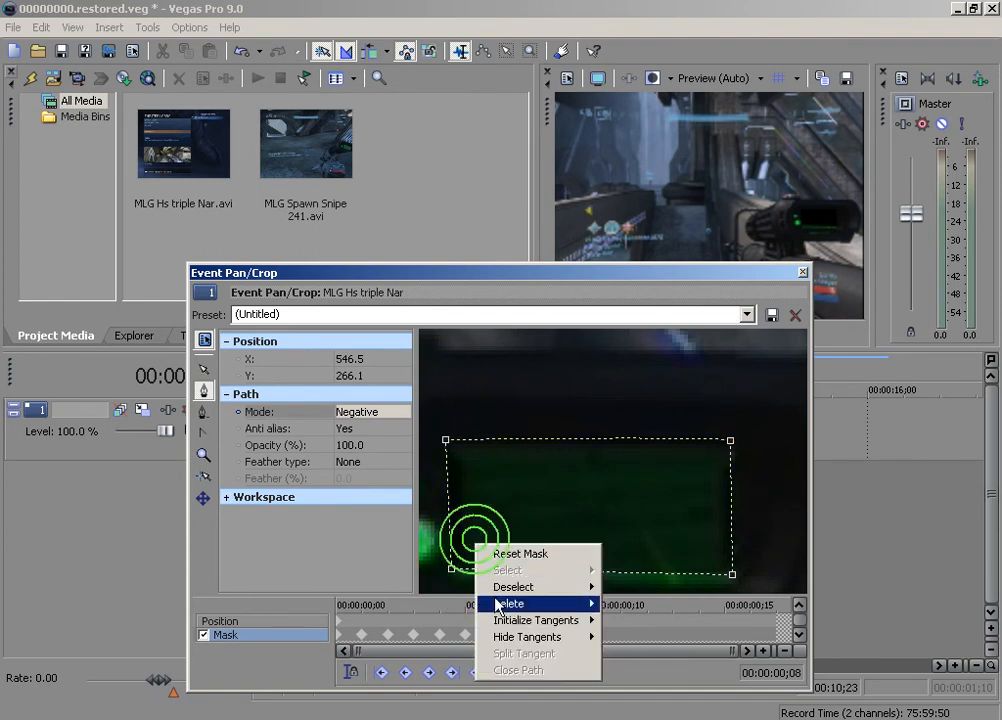
pyautogui.moveTo(497, 605)
pyautogui.click(632, 686)
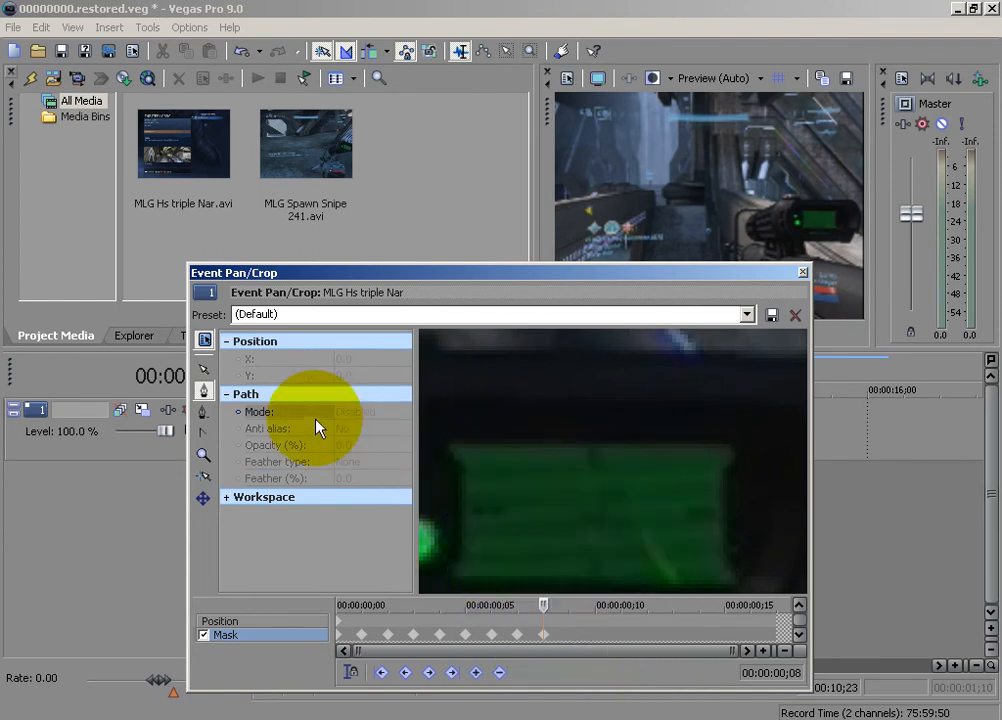
# Trace a new closed four-point mask around the green display at 00:00:00;08 and set its path mode to Negative
pyautogui.click(455, 571)
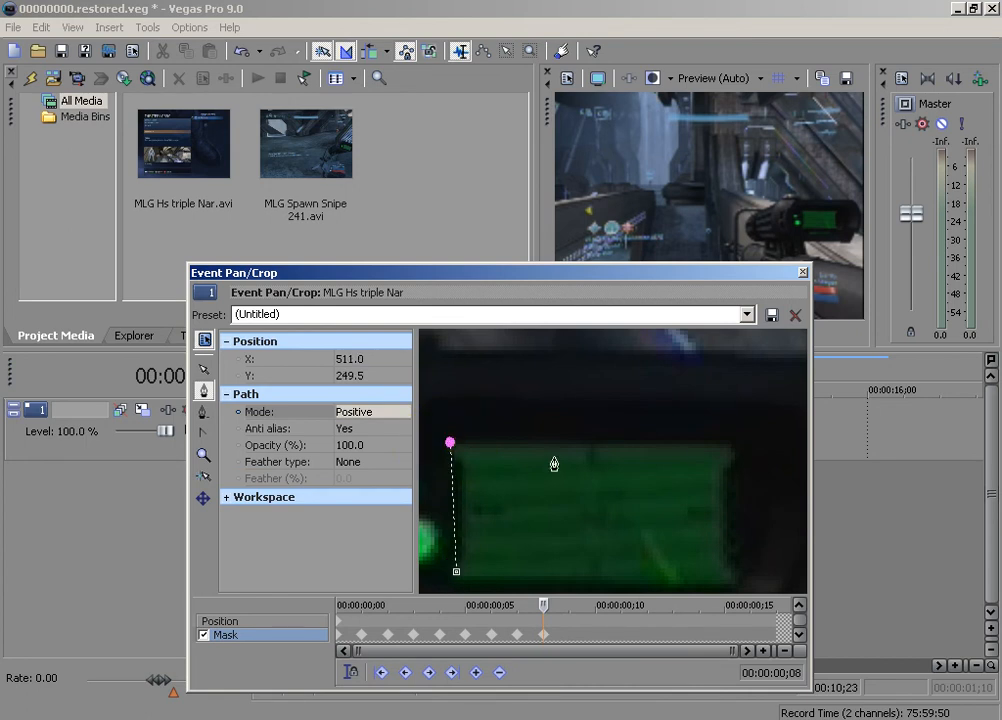
pyautogui.click(737, 585)
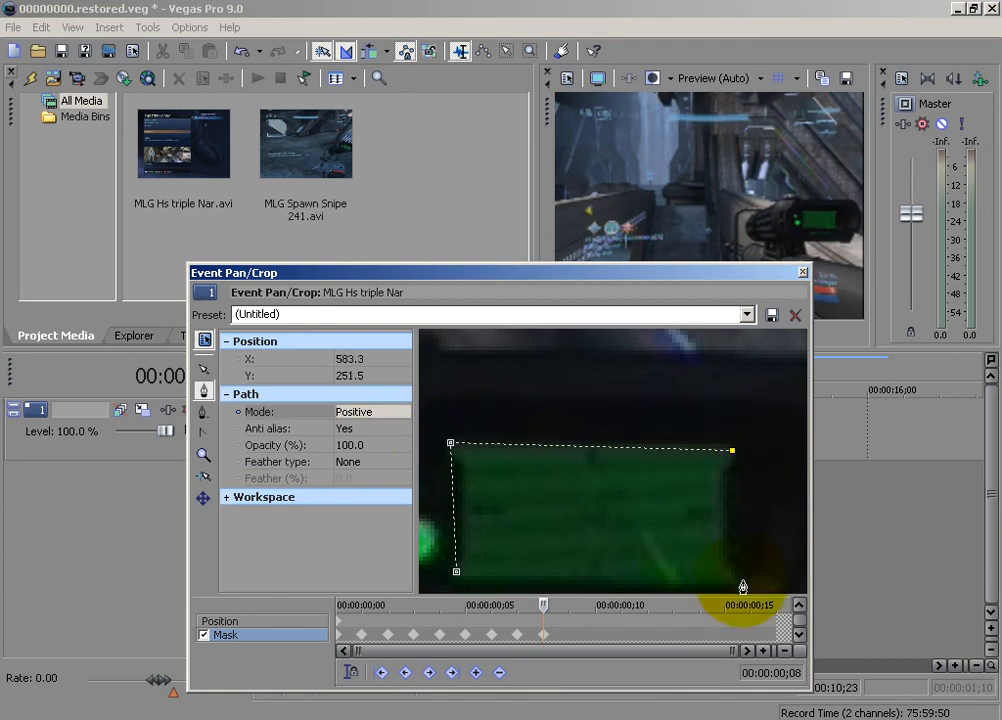
pyautogui.click(455, 573)
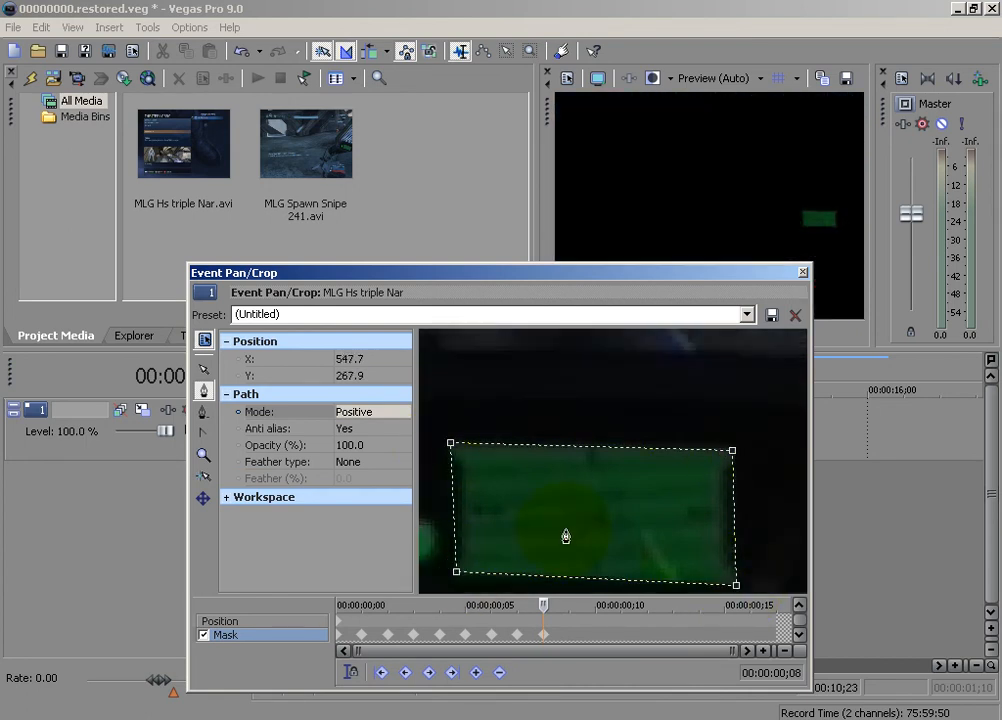
pyautogui.click(362, 412)
pyautogui.click(365, 439)
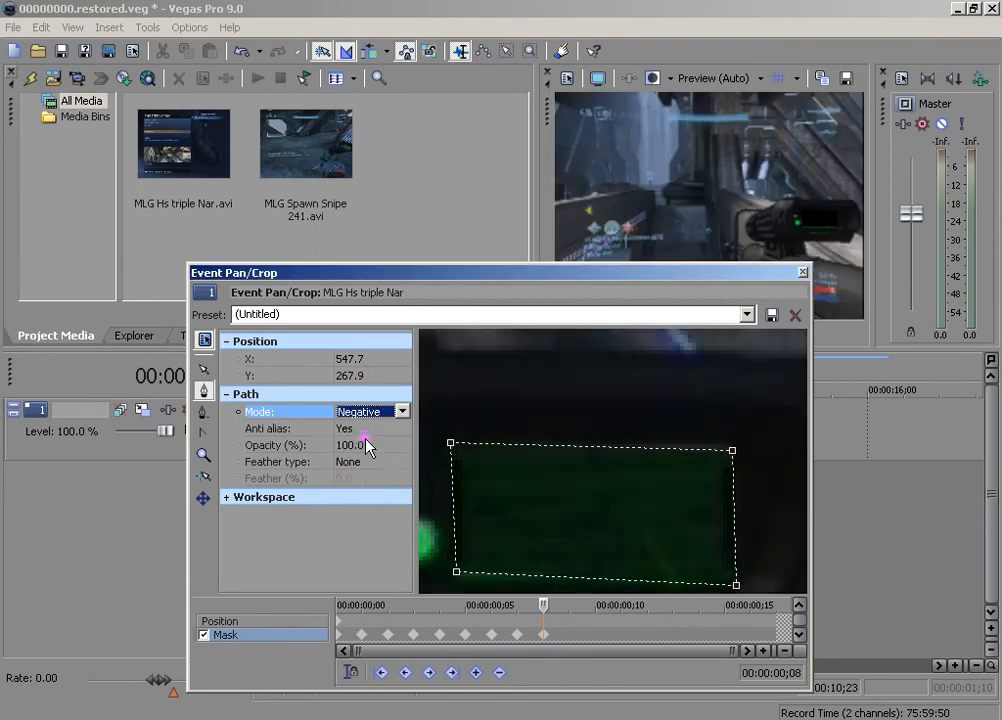
# Advance the mask timeline to 00:00:00;09 and delete all mask paths carried over to that frame
pyautogui.click(543, 622)
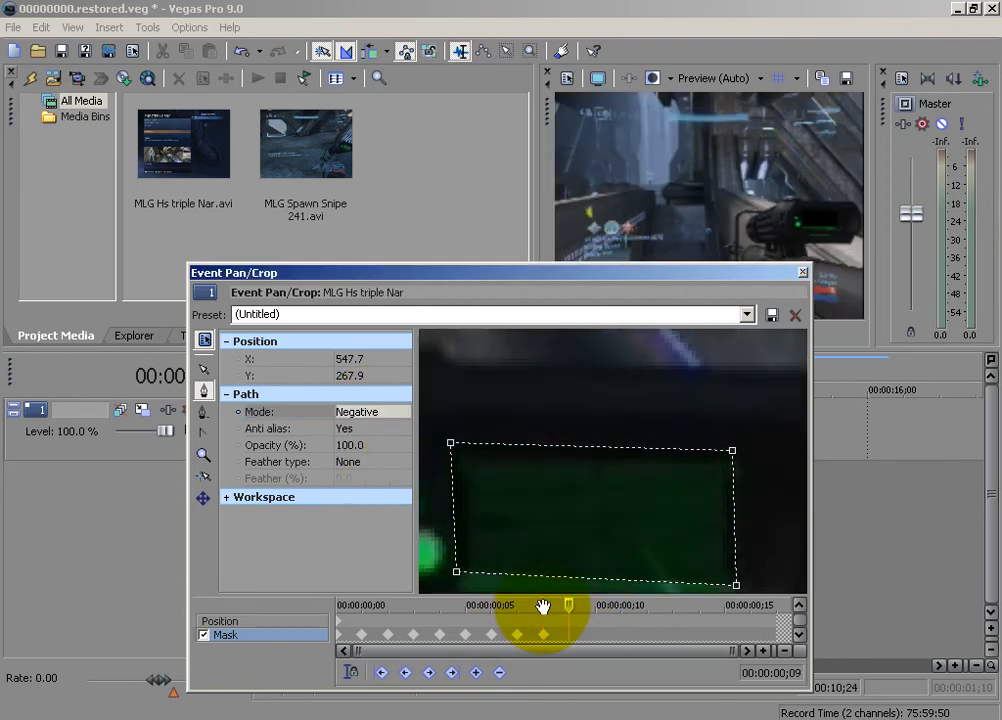
pyautogui.rightClick(504, 517)
pyautogui.moveTo(540, 580)
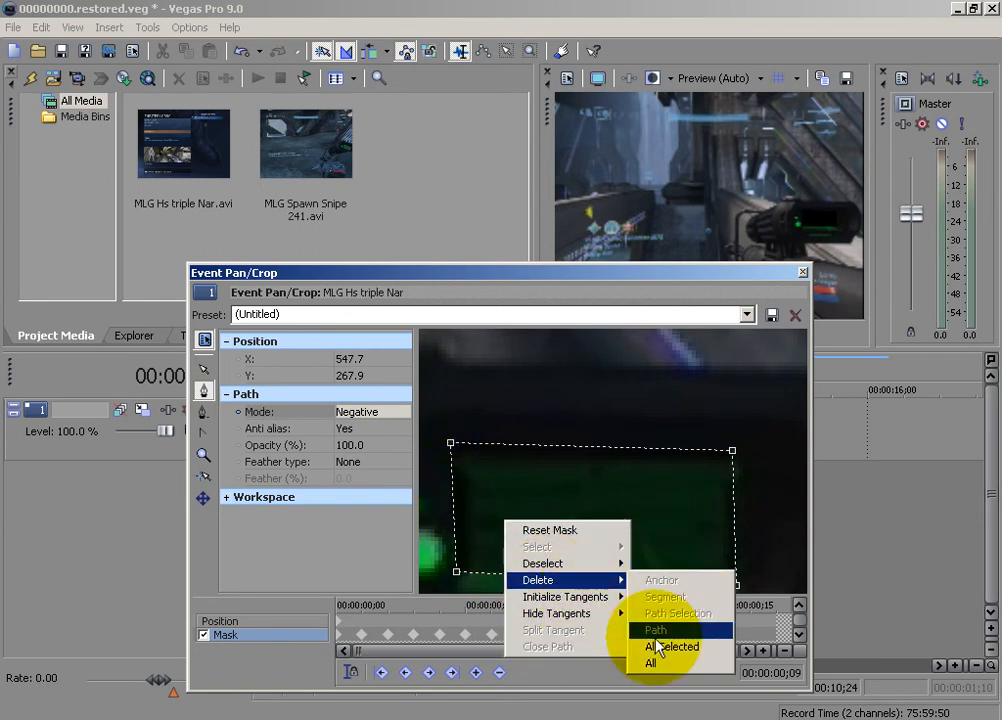
pyautogui.click(650, 666)
# Trace a new closed four-point mask around the green display at 00:00:00;09 and set its path mode to Negative
pyautogui.click(204, 371)
pyautogui.moveTo(681, 502); pyautogui.dragTo(686, 456)
pyautogui.click(204, 389)
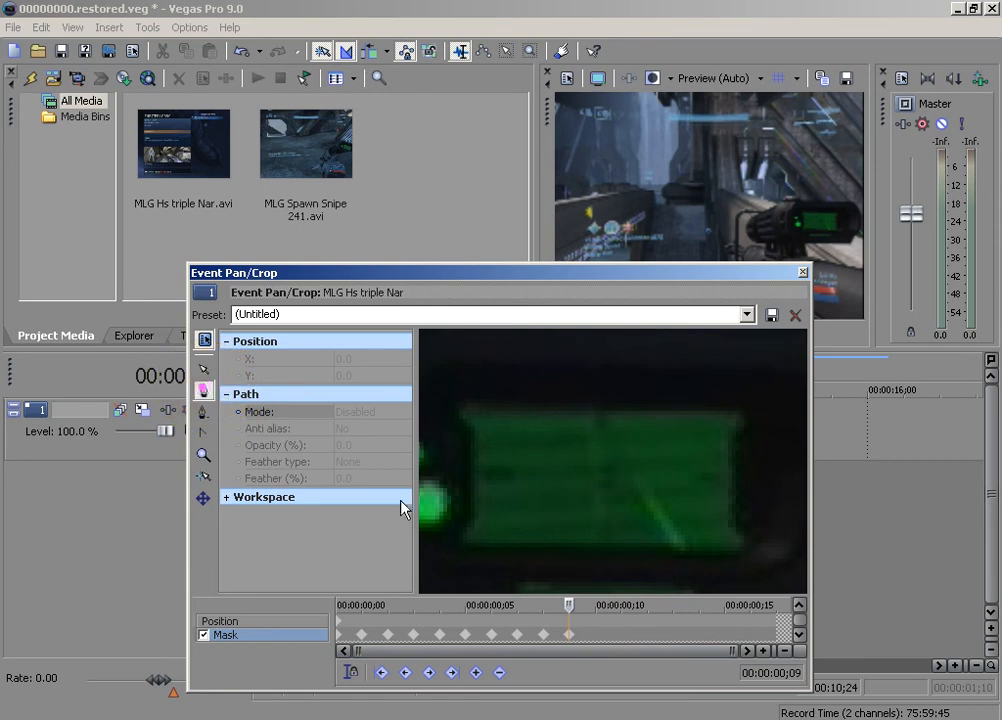
pyautogui.click(461, 543)
pyautogui.click(461, 410)
pyautogui.click(739, 417)
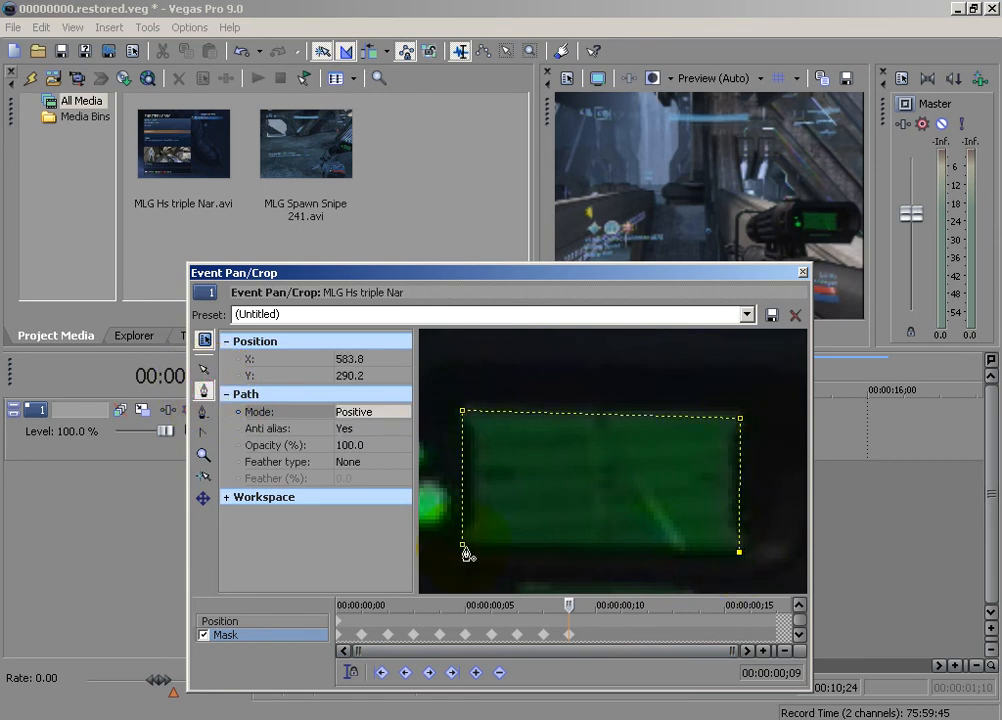
pyautogui.click(462, 545)
pyautogui.rightClick(575, 522)
pyautogui.moveTo(617, 588)
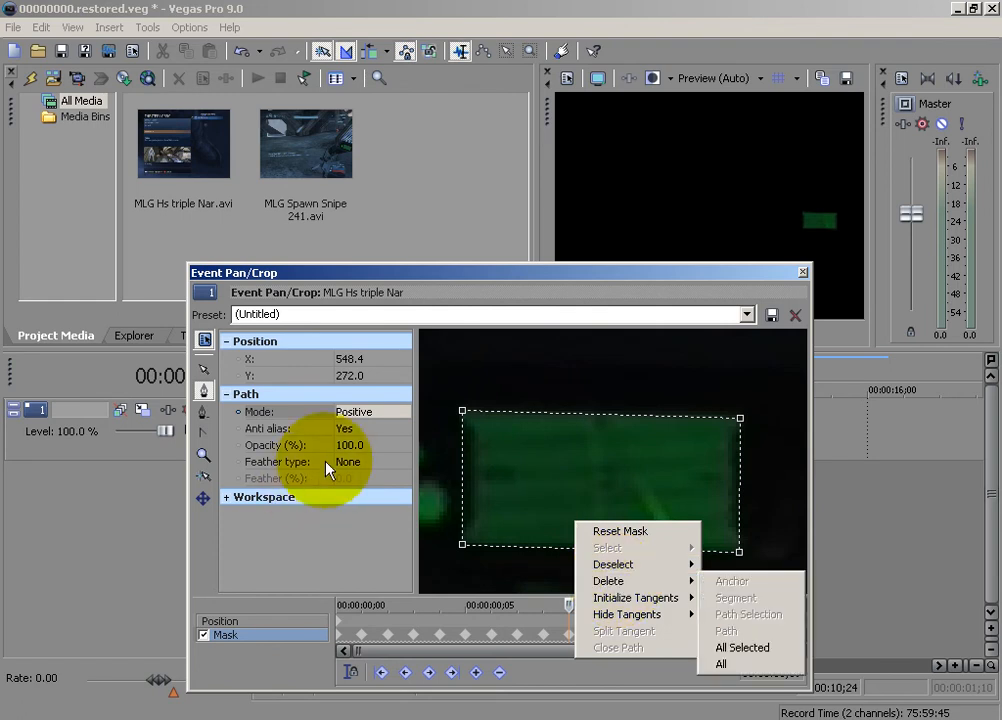
pyautogui.click(370, 411)
pyautogui.click(359, 436)
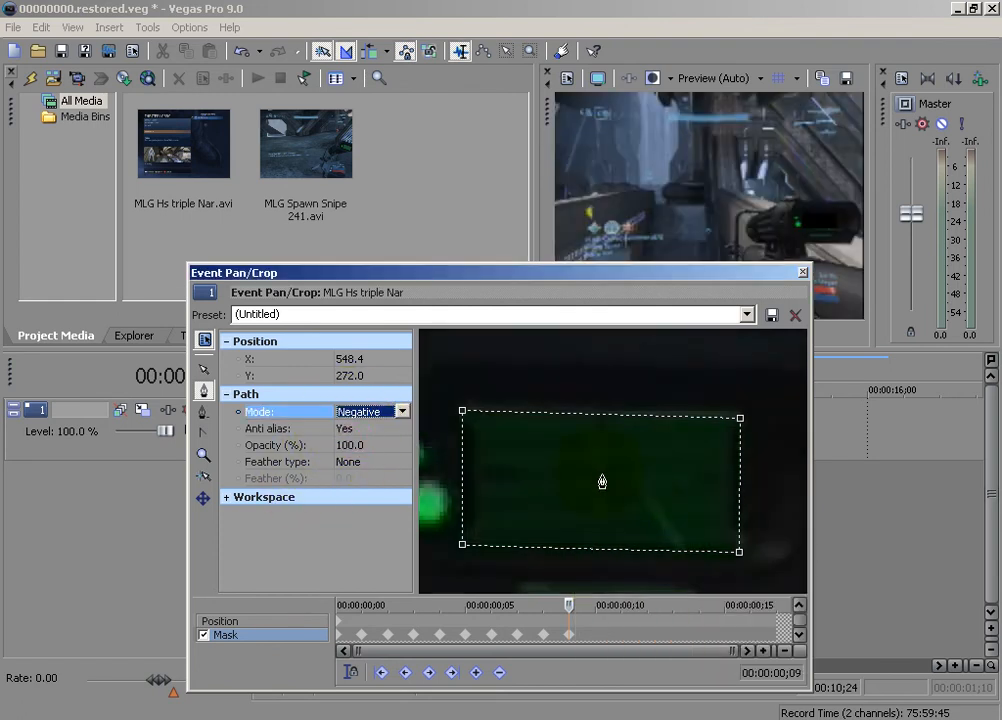
pyautogui.rightClick(597, 477)
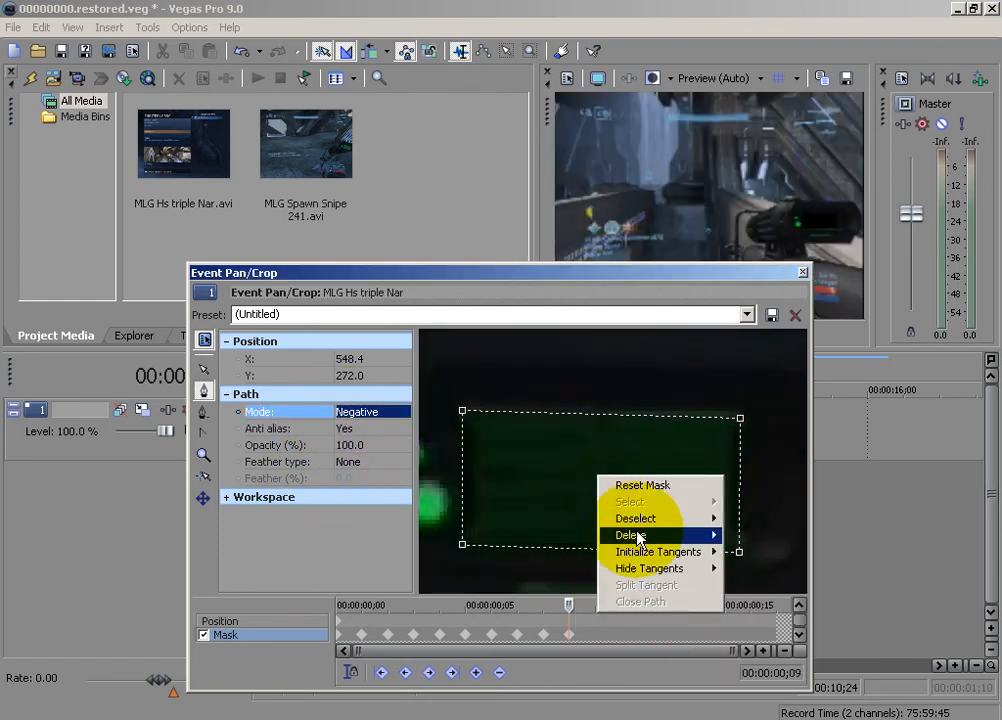
pyautogui.moveTo(637, 537)
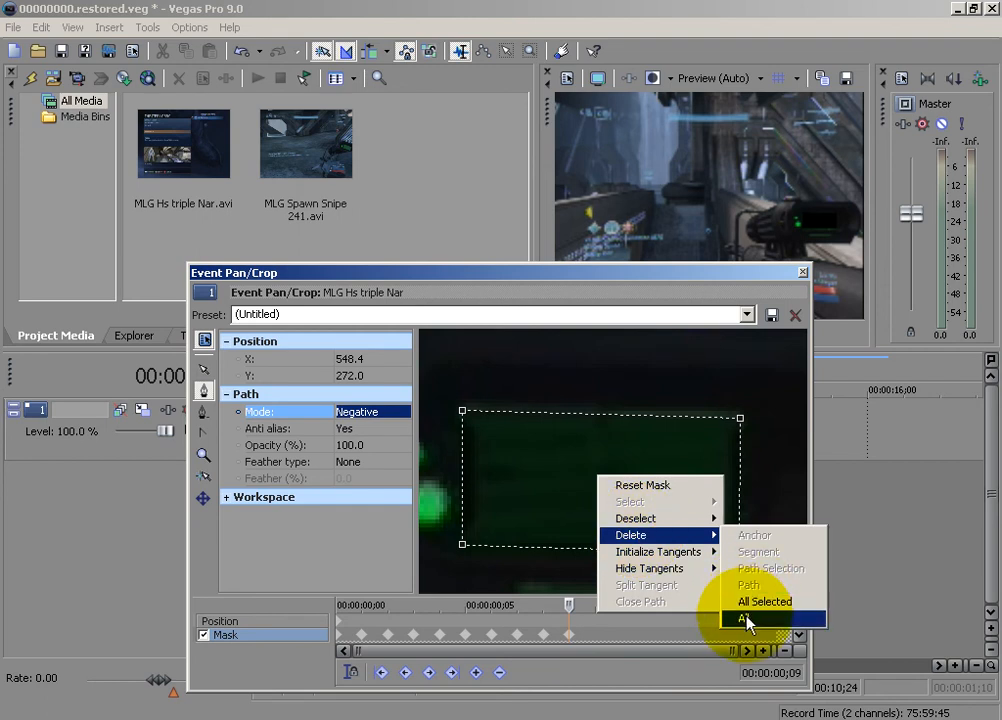
pyautogui.click(642, 672)
# Advance the mask timeline to 00:00:00;10 and delete all mask paths carried over to that frame
pyautogui.press('Right')
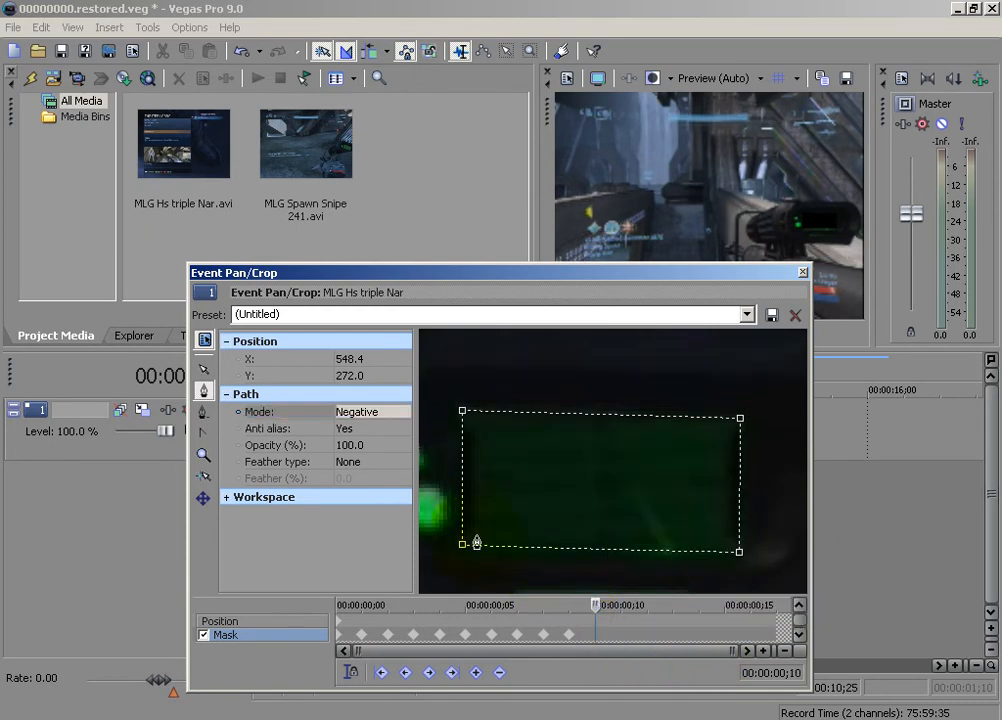
pyautogui.rightClick(445, 515)
pyautogui.moveTo(520, 575)
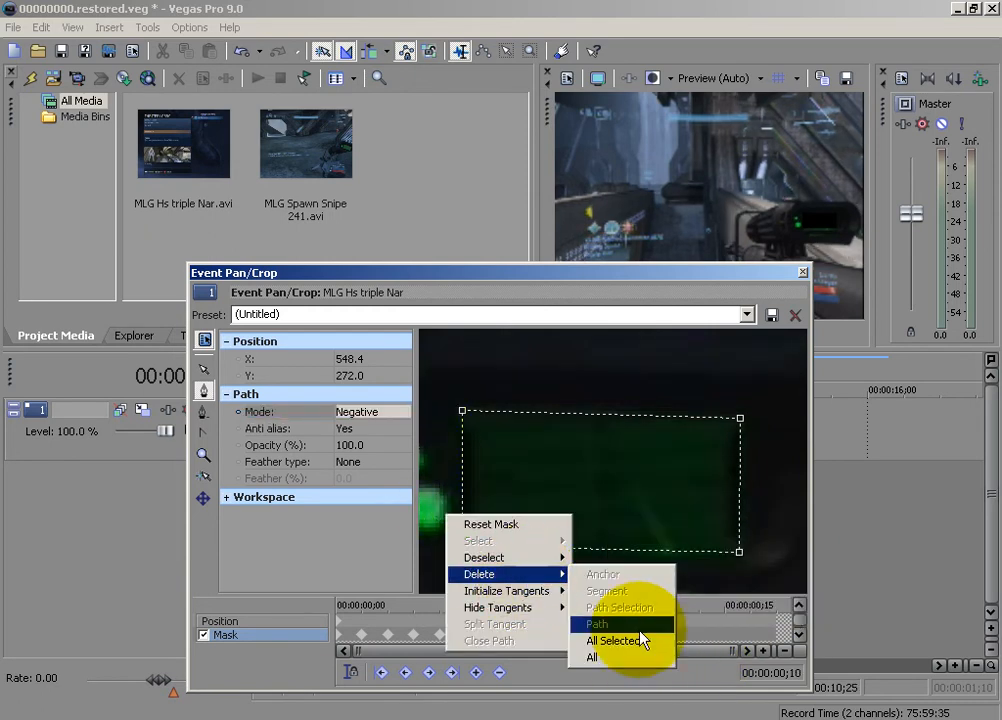
pyautogui.click(634, 658)
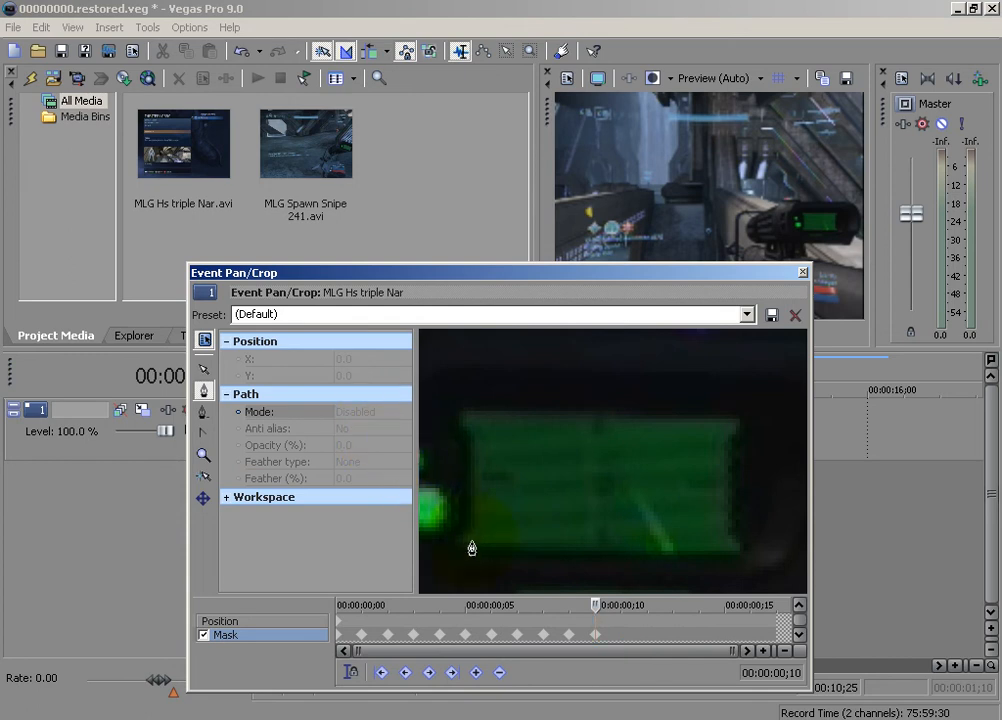
# Trace a new closed four-point mask around the green display at 00:00:00;10 and set its path mode to Negative
pyautogui.click(743, 421)
pyautogui.click(736, 557)
pyautogui.click(467, 548)
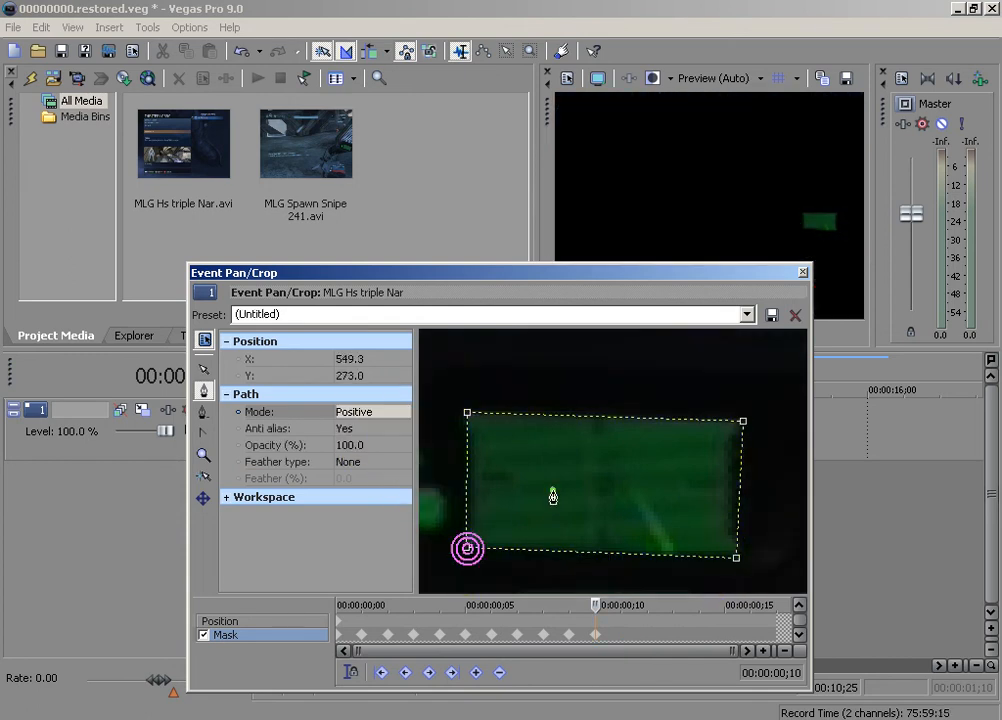
pyautogui.rightClick(552, 497)
pyautogui.moveTo(580, 555)
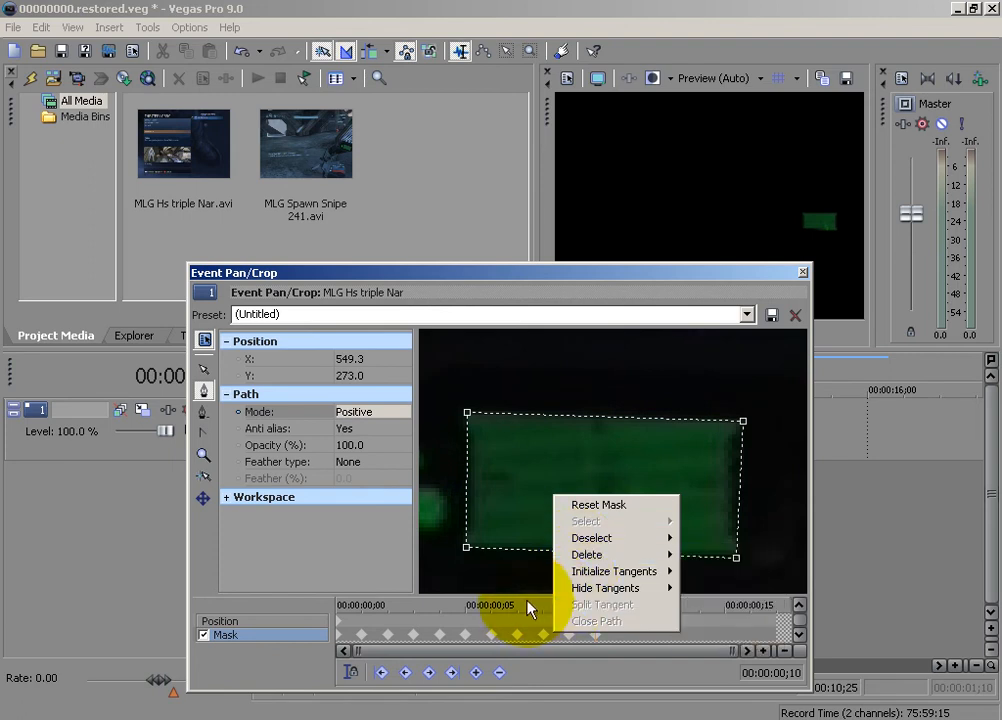
pyautogui.click(380, 413)
pyautogui.click(376, 440)
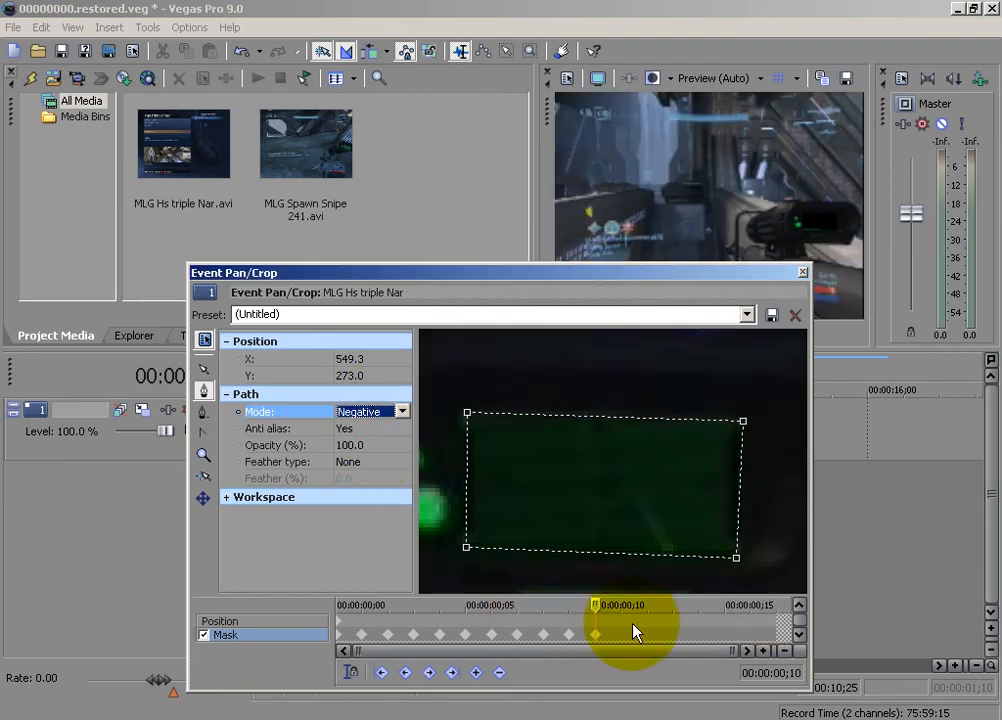
# Advance the timeline to 00:00:00;11, keeping the Mask track active, and delete all mask paths carried over to that frame
pyautogui.click(602, 621)
pyautogui.click(590, 612)
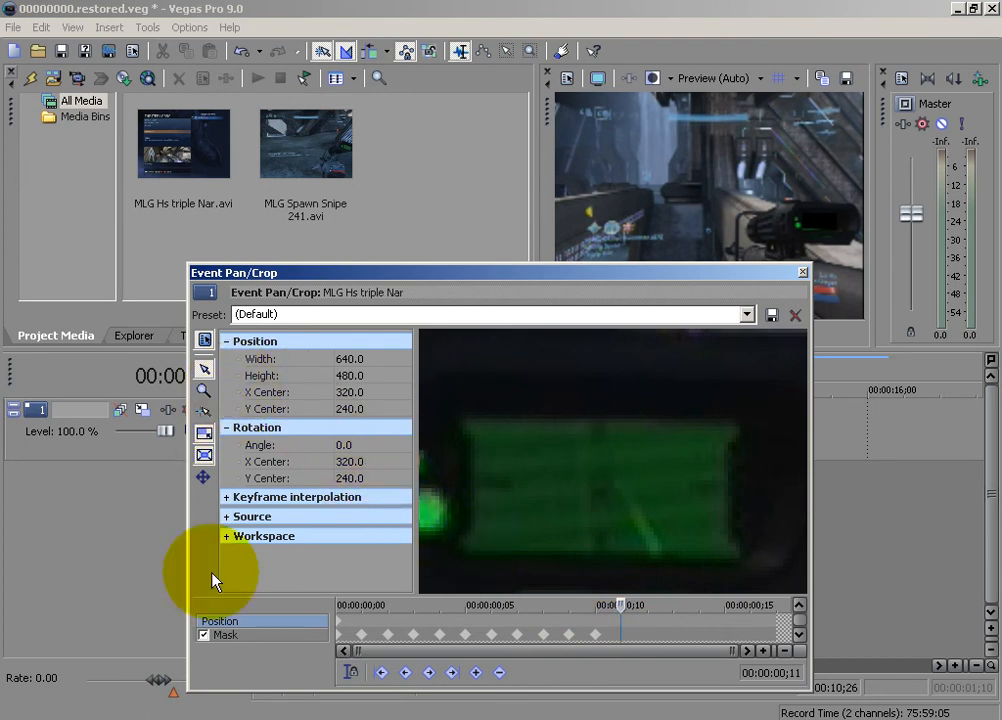
pyautogui.click(224, 636)
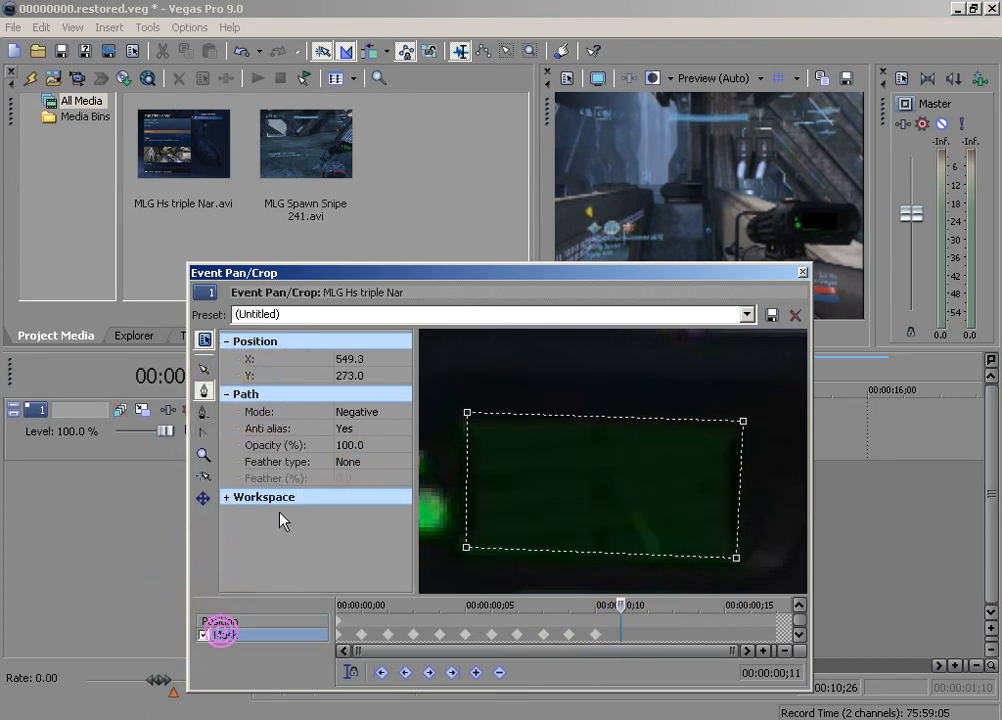
pyautogui.rightClick(510, 491)
pyautogui.moveTo(562, 549)
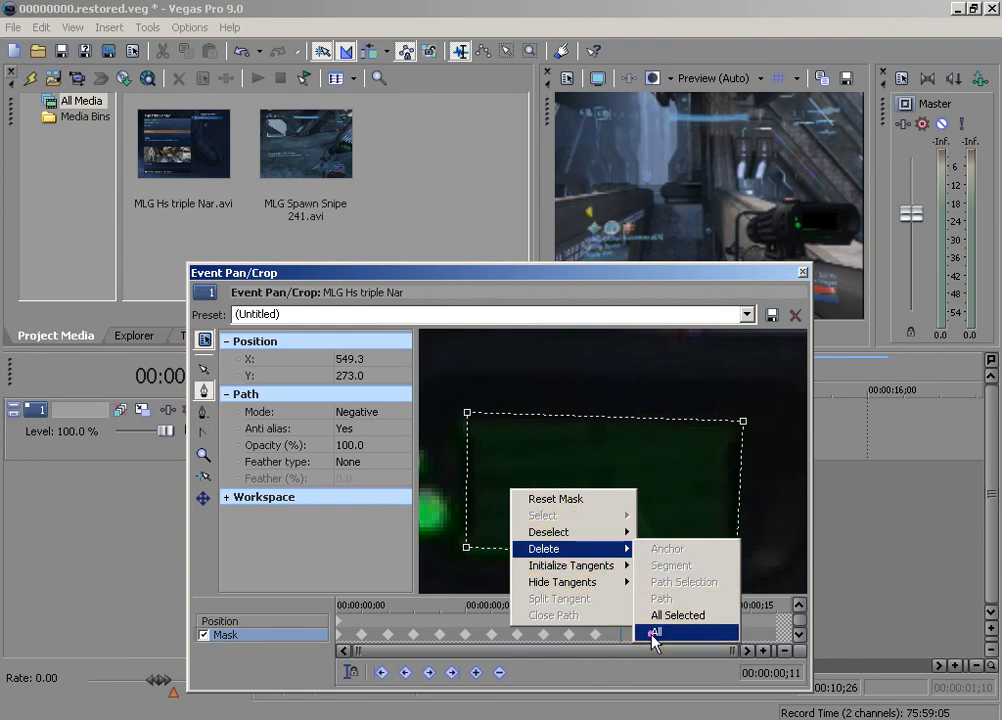
pyautogui.click(655, 633)
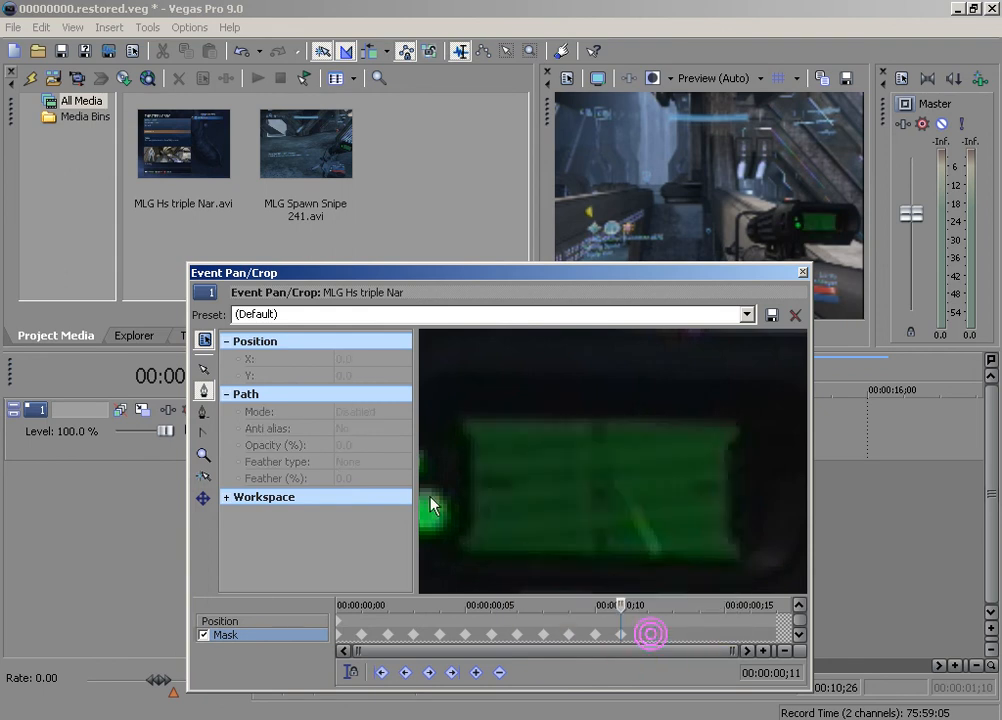
# Trace a new closed four-point mask around the green display at 00:00:00;11 and set its path mode to Negative
pyautogui.click(458, 555)
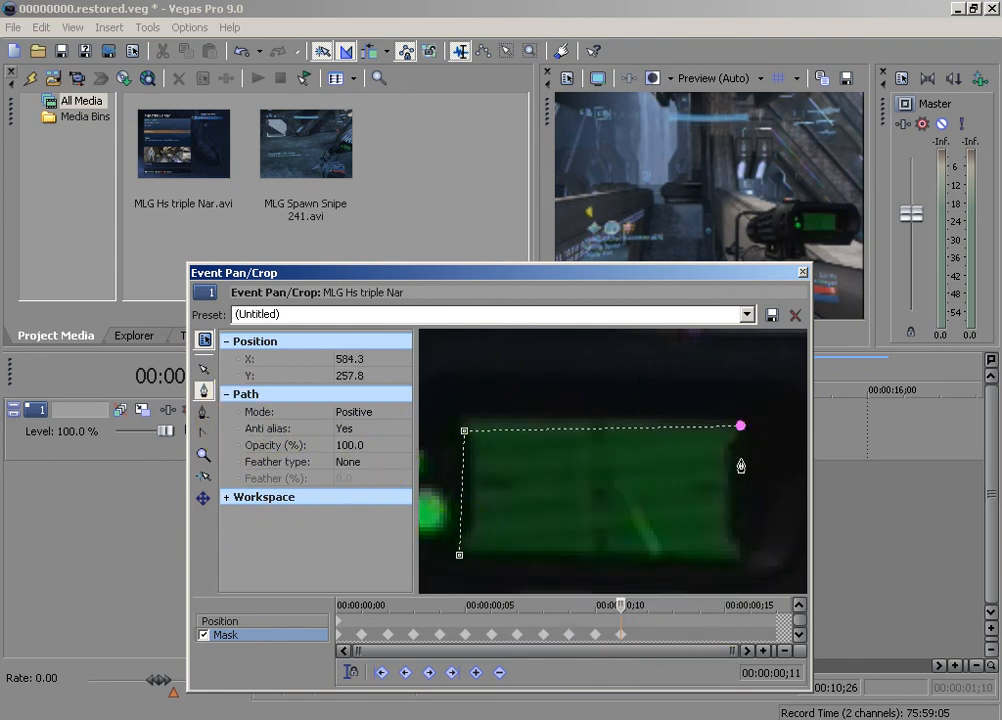
pyautogui.click(455, 554)
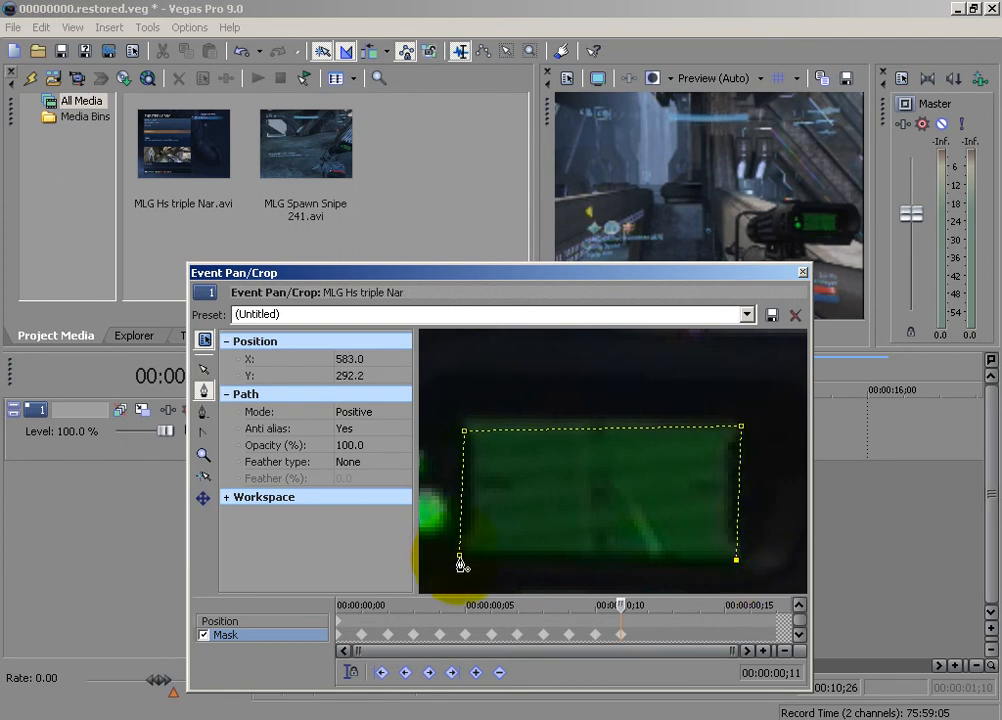
pyautogui.click(351, 411)
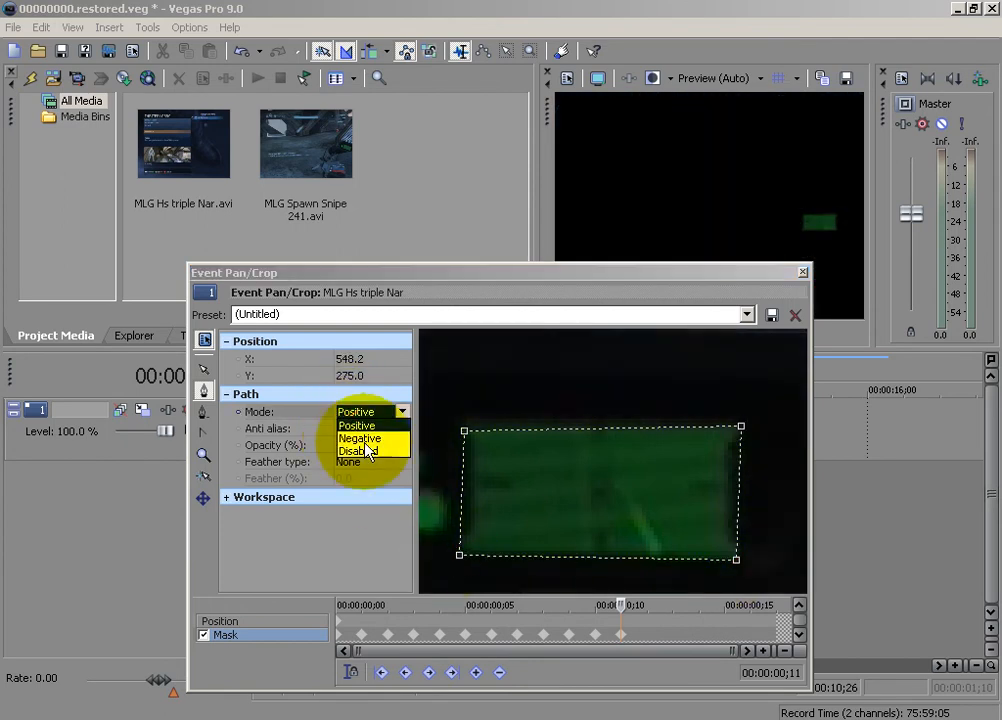
pyautogui.click(363, 439)
# Advance the mask timeline to 00:00:00;12 and delete all mask paths carried over to that frame
pyautogui.click(604, 606)
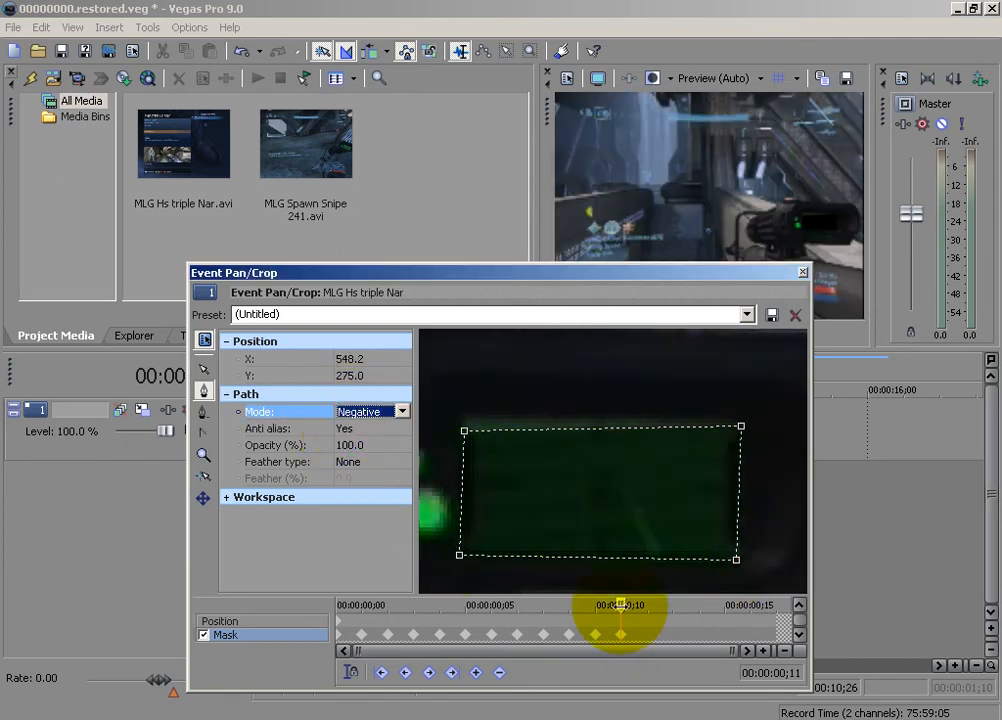
pyautogui.rightClick(618, 540)
pyautogui.moveTo(650, 600)
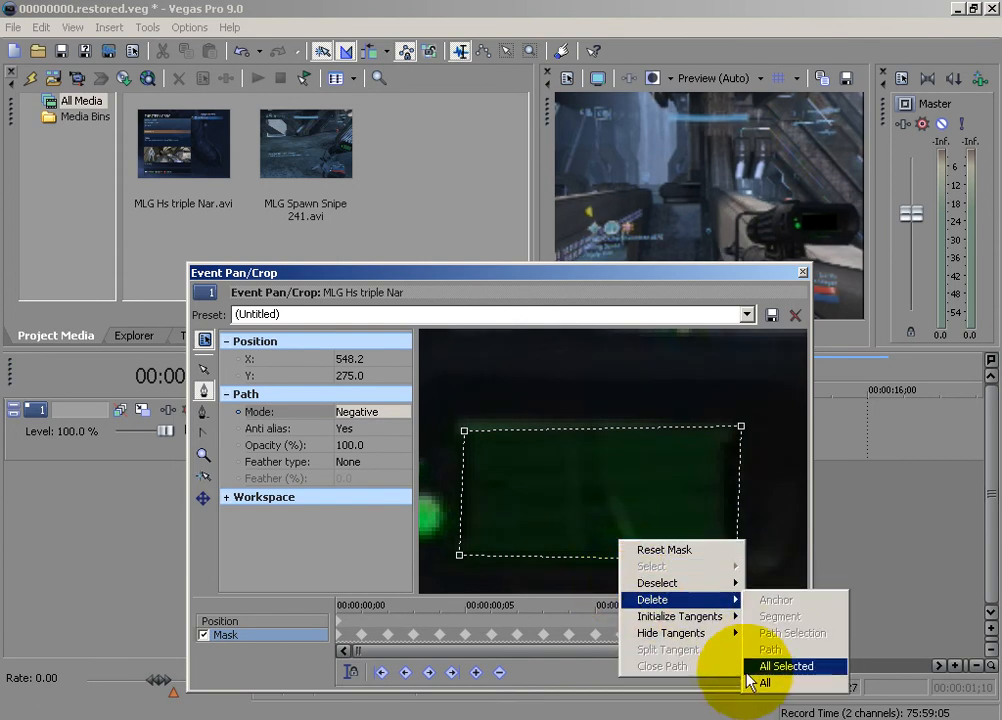
pyautogui.click(754, 667)
# Trace a new closed four-point mask around the green display at 00:00:00;12 and set its path mode to Negative
pyautogui.click(460, 557)
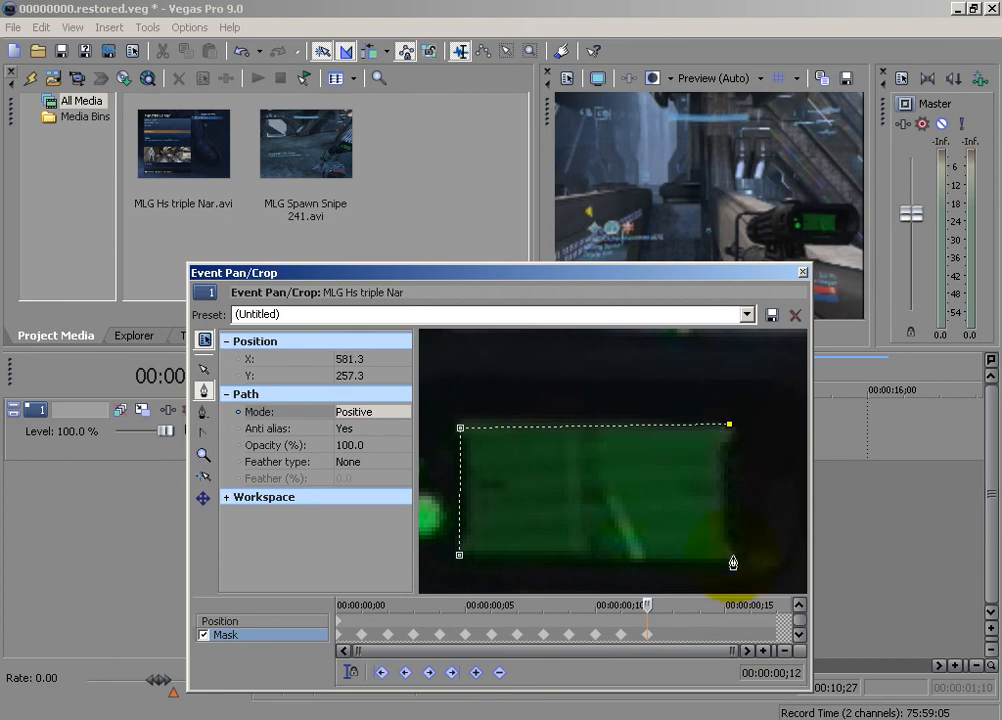
pyautogui.click(733, 555)
pyautogui.click(456, 555)
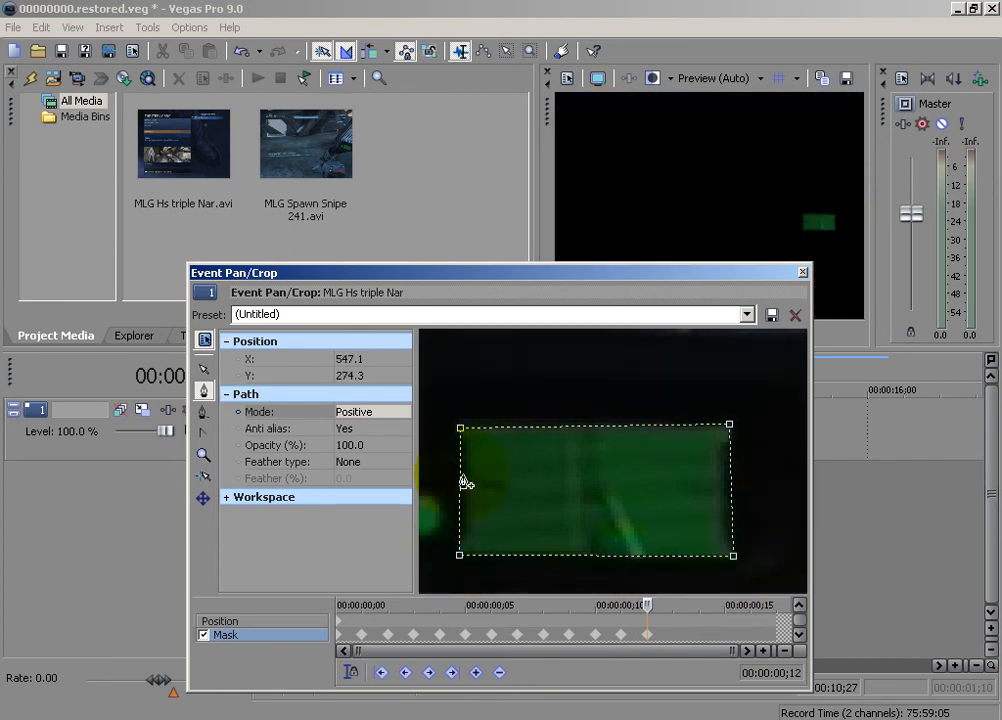
pyautogui.click(360, 412)
pyautogui.click(358, 438)
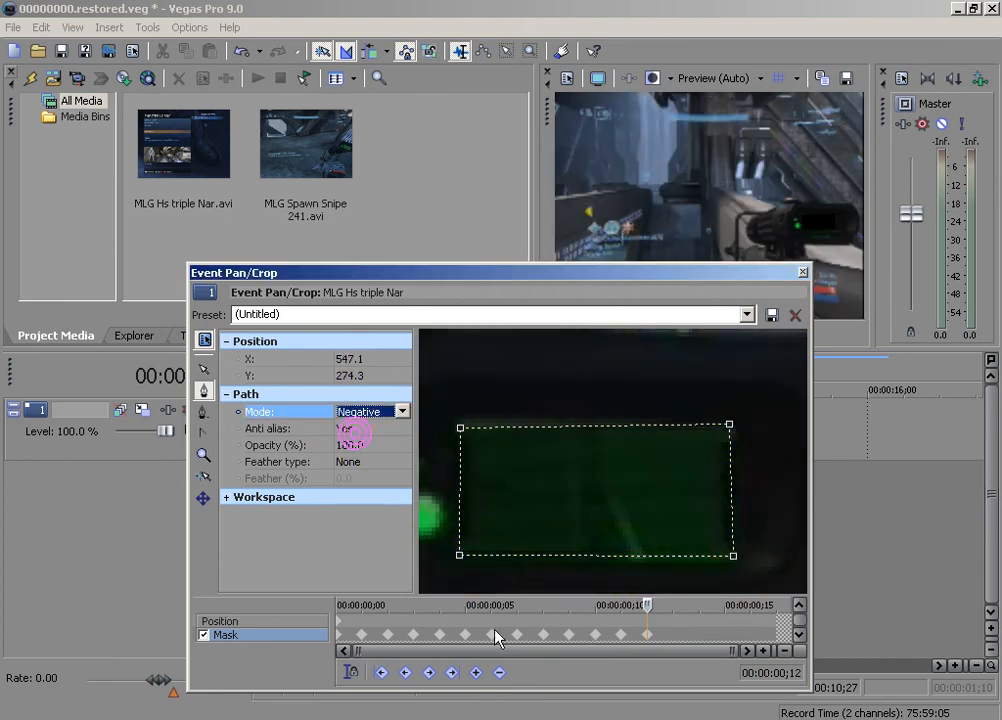
# Advance the mask timeline to 00:00:00;13 and delete all mask paths carried over to that frame
pyautogui.click(648, 607)
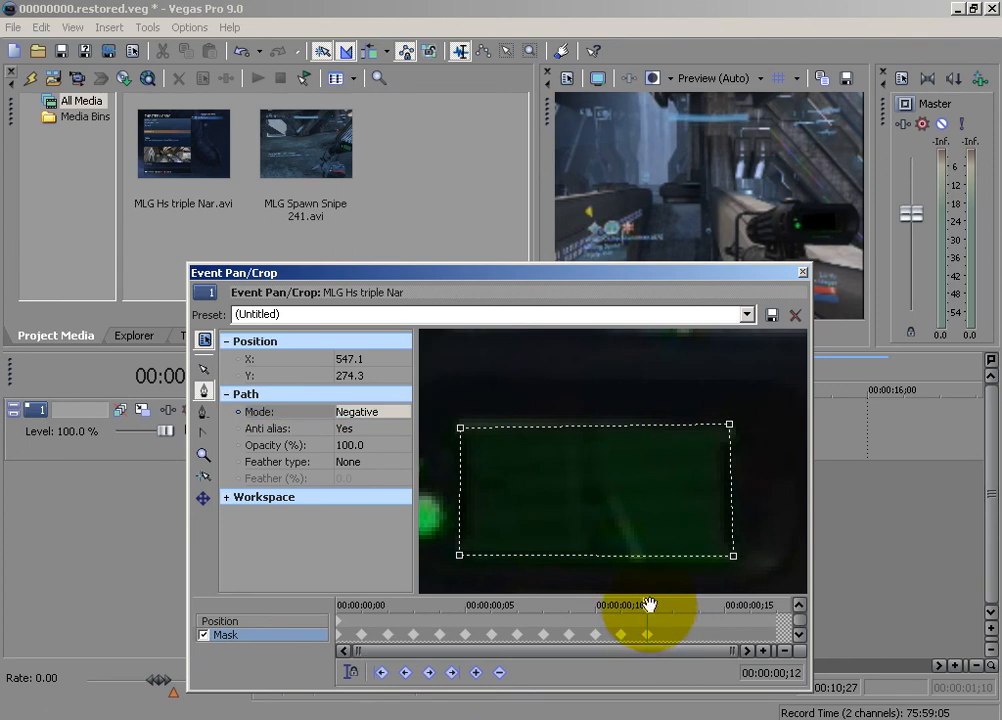
pyautogui.moveTo(648, 607); pyautogui.dragTo(672, 607)
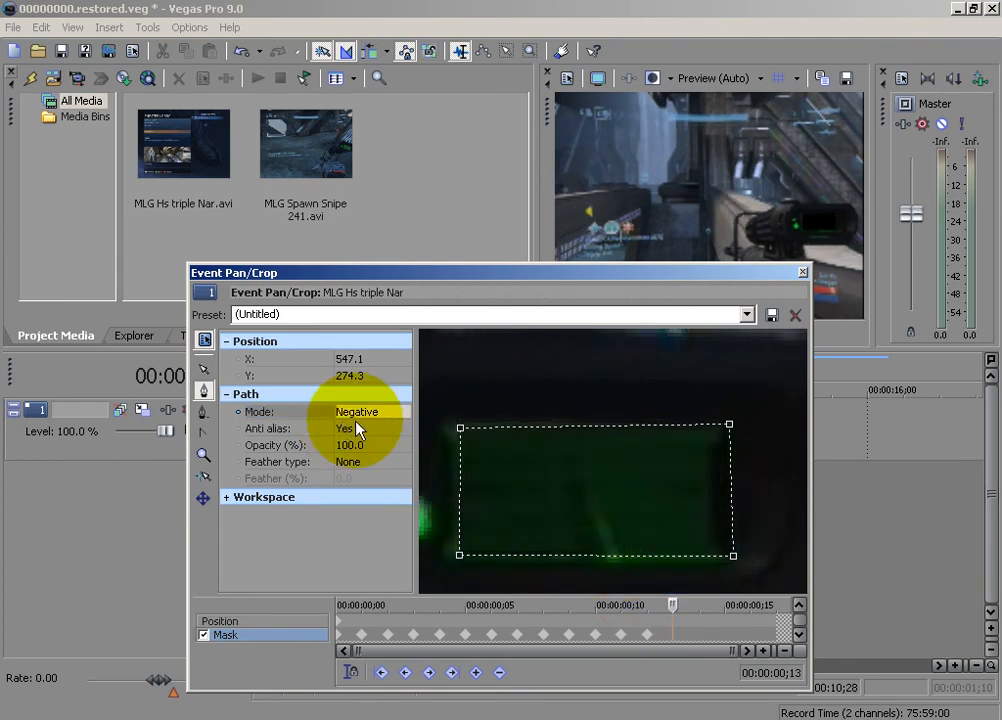
pyautogui.moveTo(549, 543)
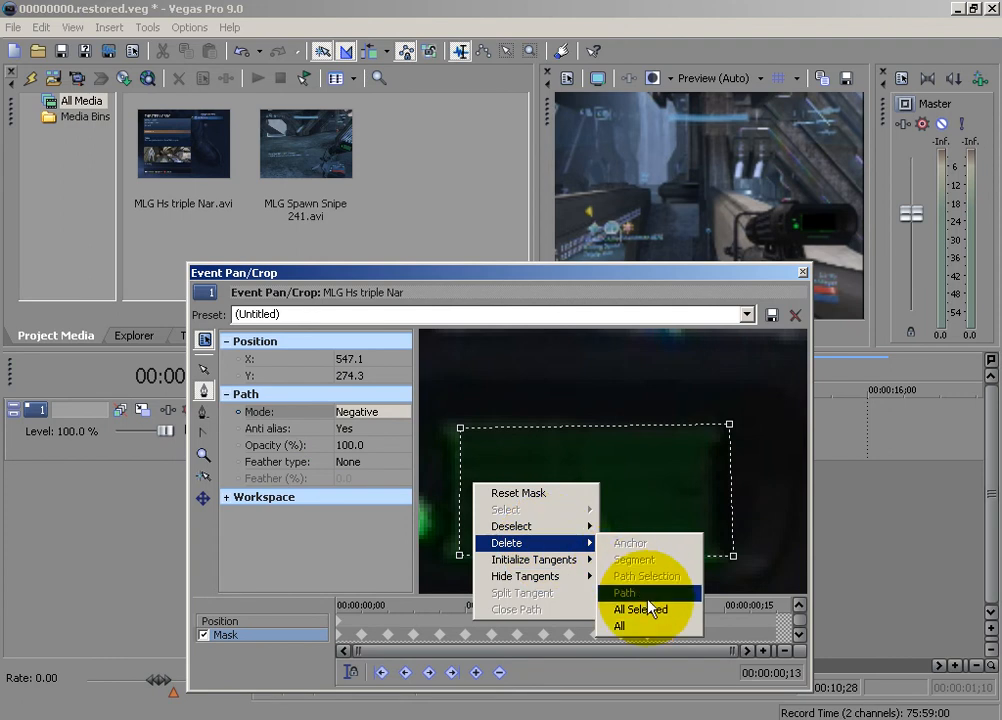
pyautogui.click(644, 628)
# Trace a new mask path around the corners of the green display at 00:00:00;13 and set its path mode to Negative
pyautogui.click(453, 556)
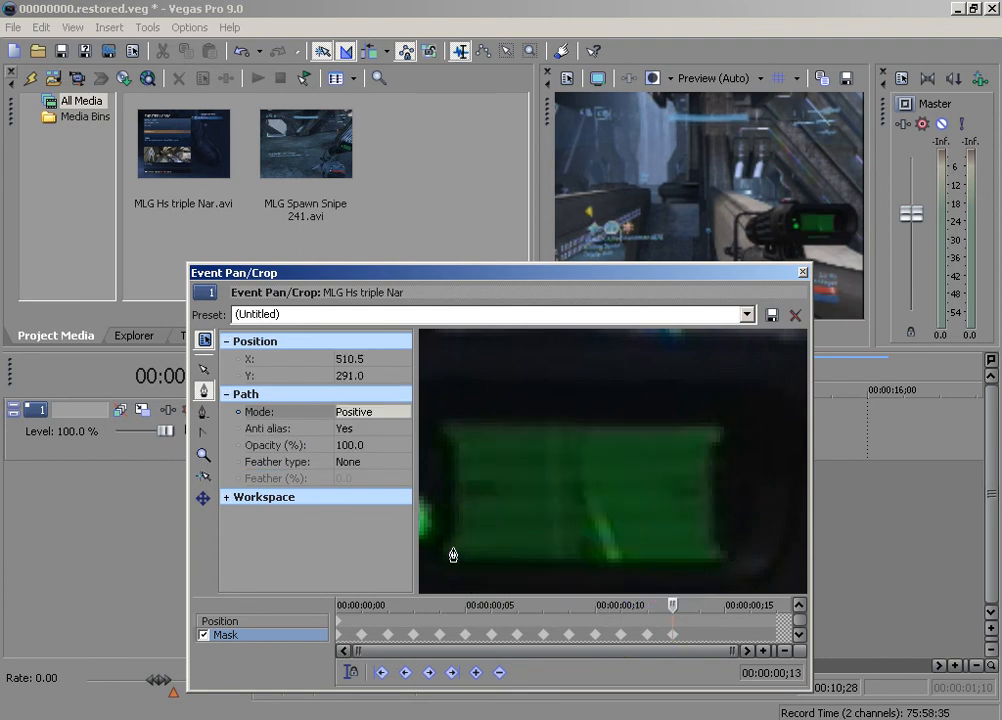
pyautogui.click(719, 429)
pyautogui.click(716, 566)
pyautogui.click(454, 558)
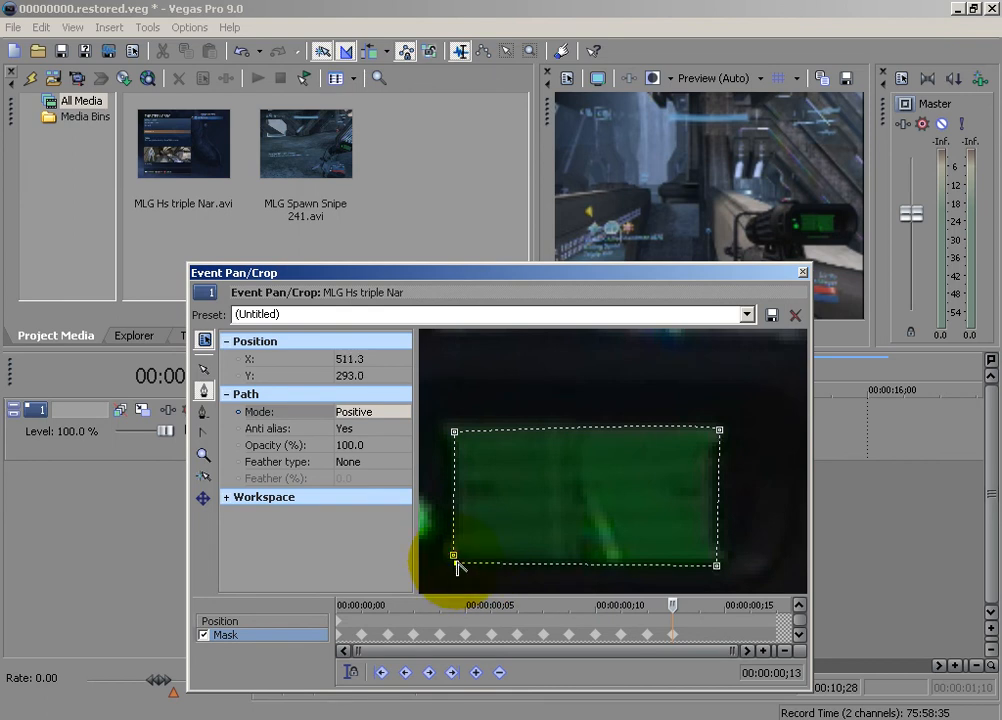
pyautogui.click(372, 411)
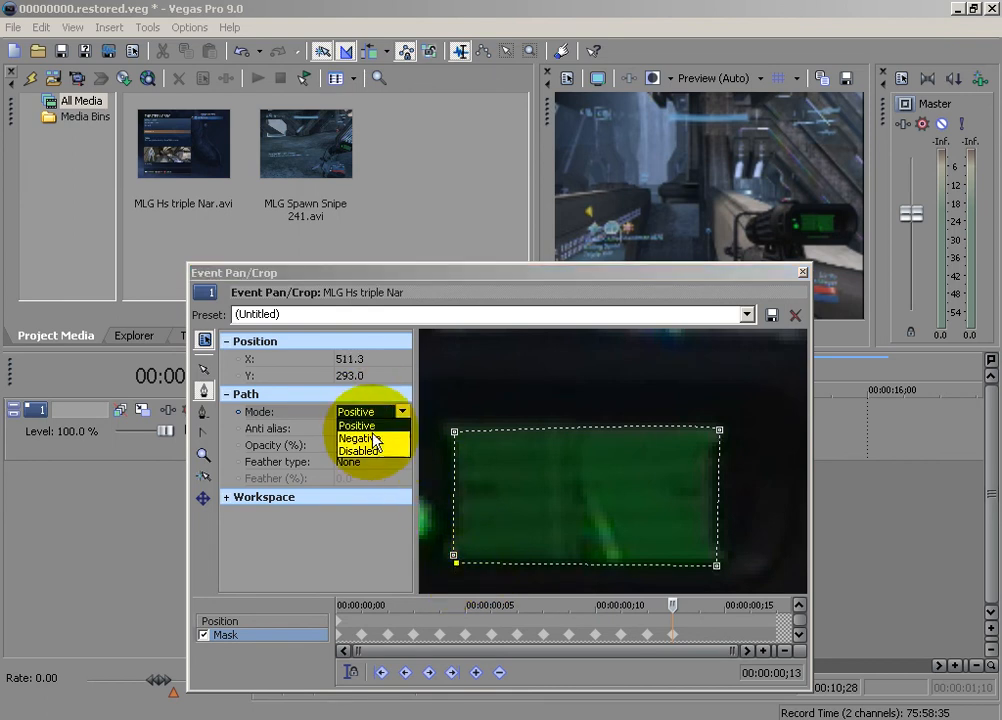
pyautogui.click(368, 438)
# Advance the mask timeline to 00:00:00;14 and delete the mask path carried over to that frame
pyautogui.click(675, 607)
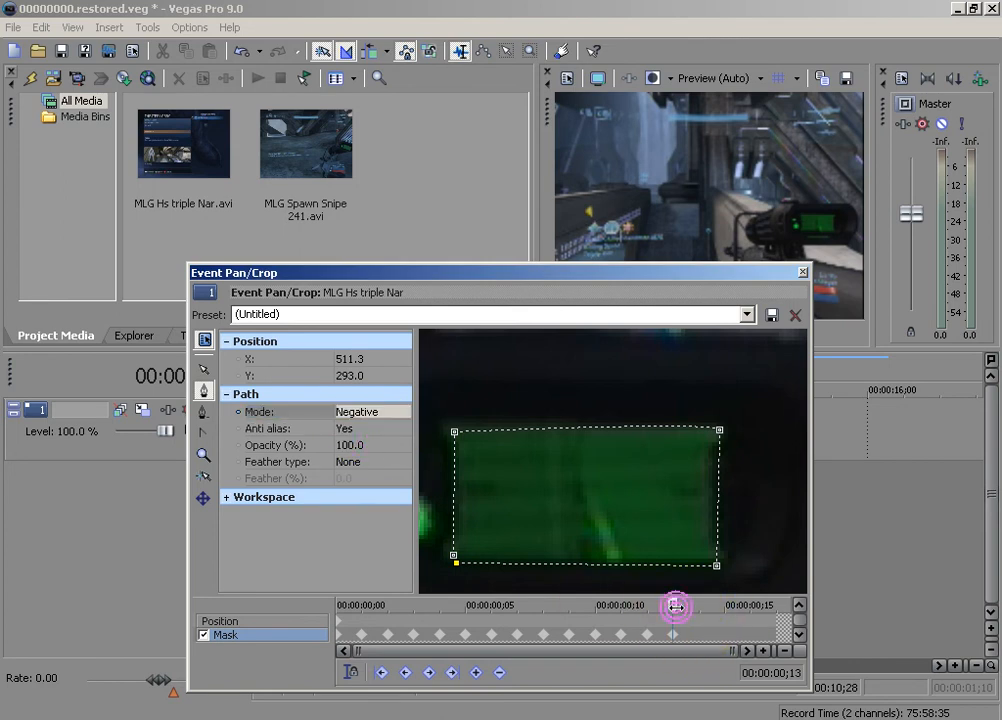
pyautogui.press('Right')
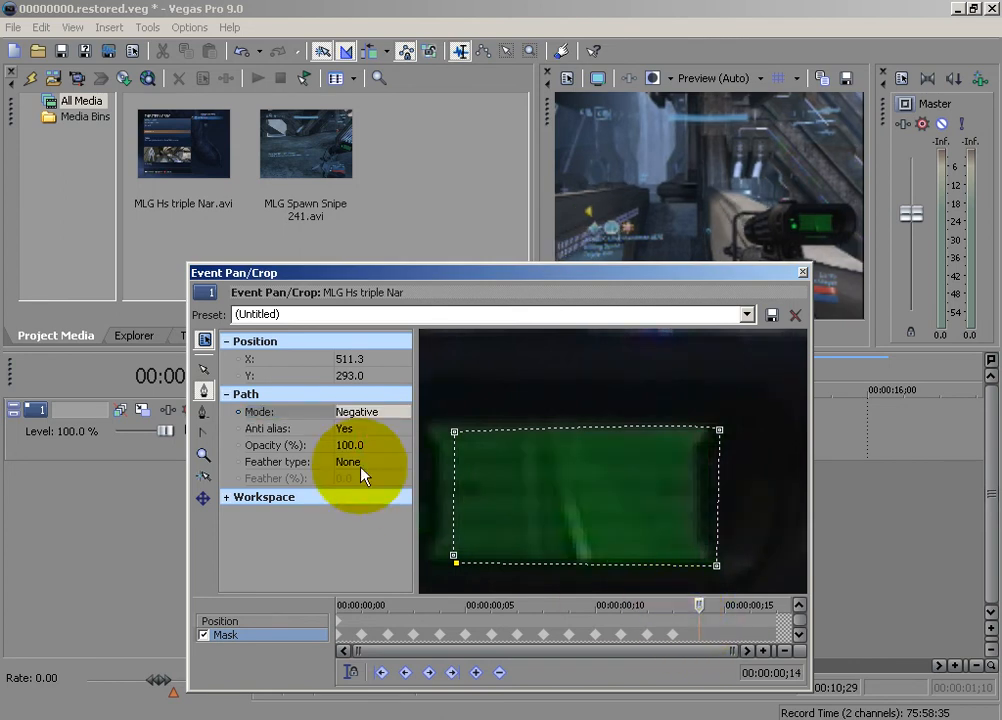
pyautogui.rightClick(510, 474)
pyautogui.moveTo(566, 545)
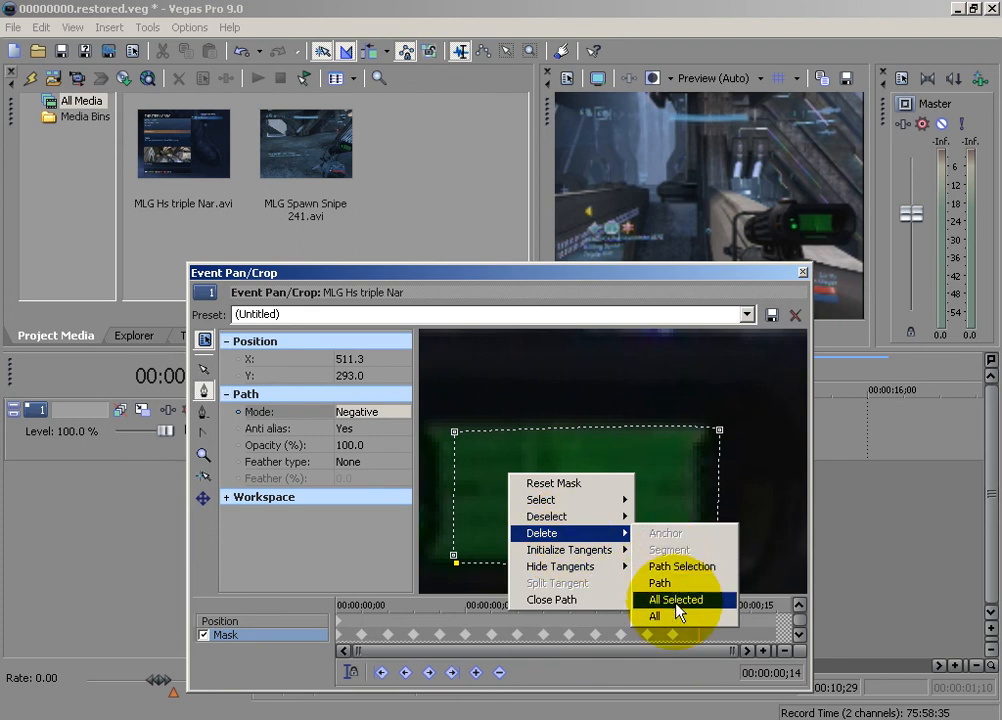
pyautogui.click(680, 580)
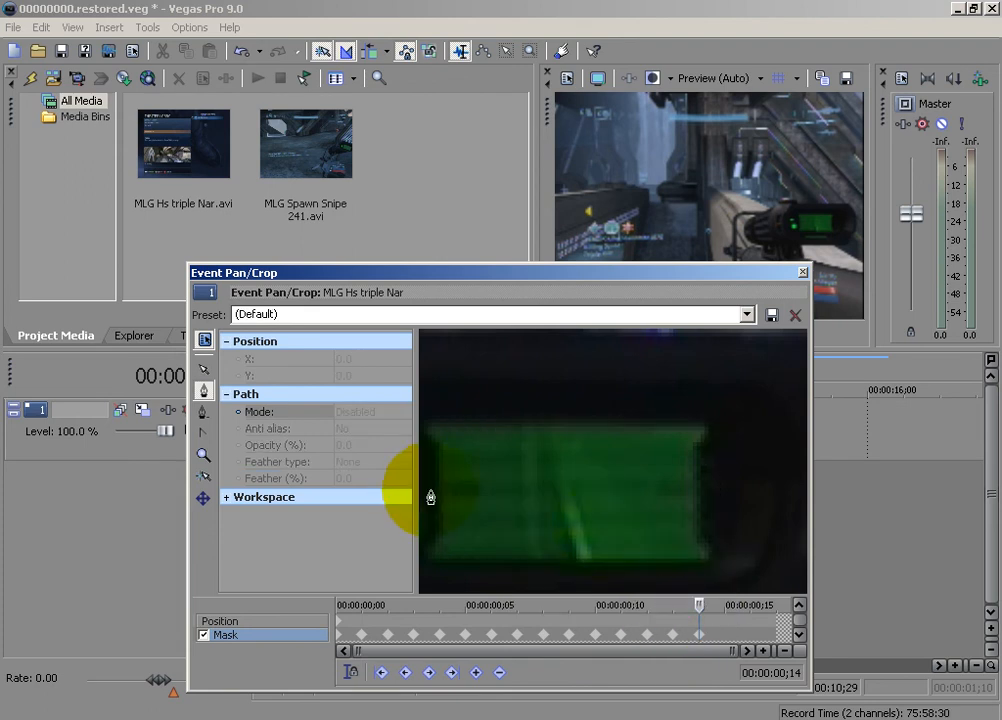
# Trace a closed four-point mask around the green display at 00:00:00;14 and set its path mode to Negative
pyautogui.click(435, 556)
pyautogui.click(429, 430)
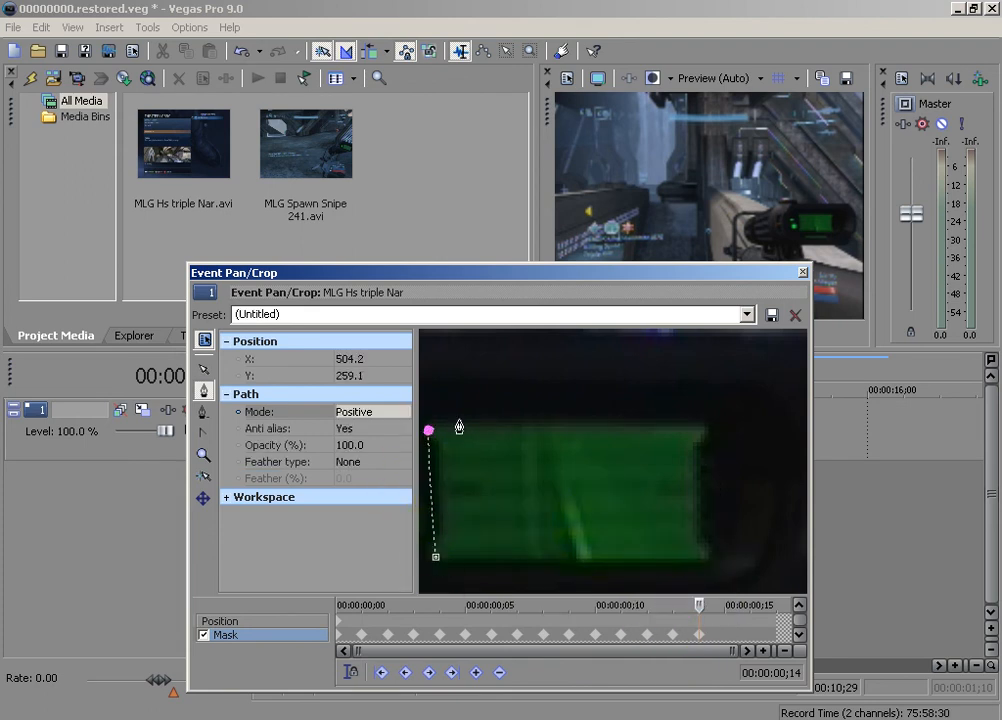
pyautogui.click(707, 432)
pyautogui.click(713, 566)
pyautogui.click(436, 556)
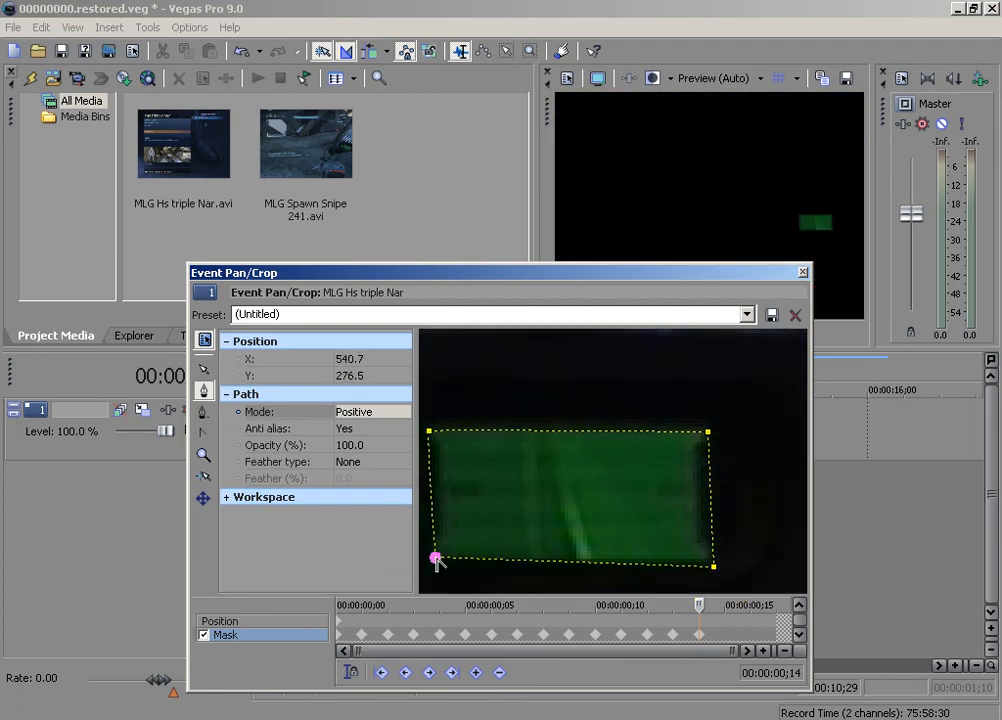
pyautogui.click(368, 411)
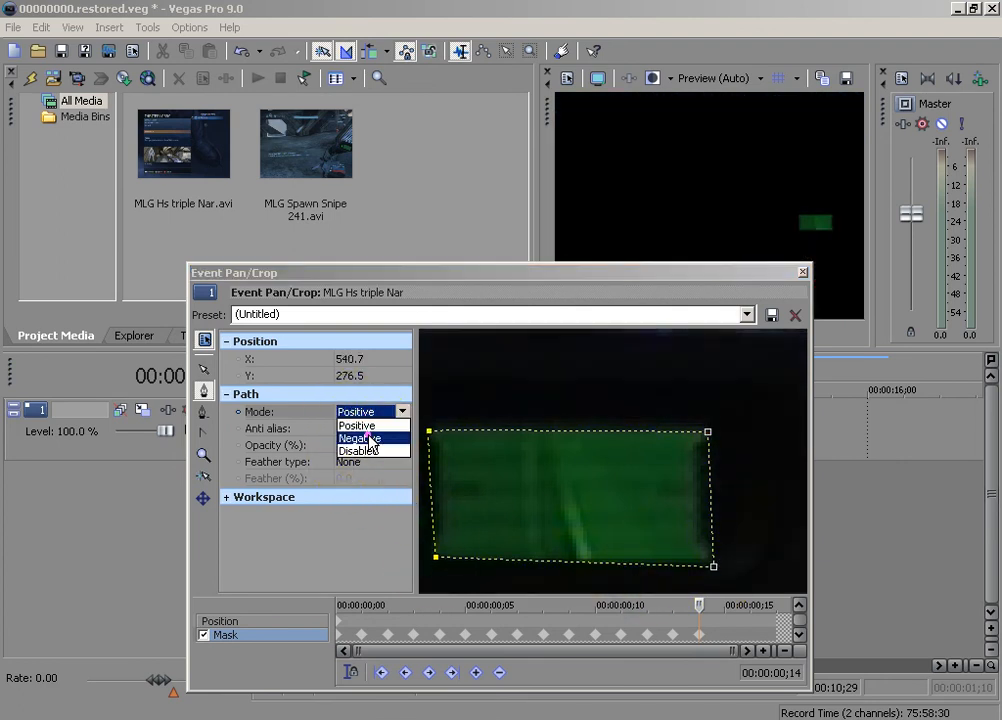
pyautogui.click(366, 436)
# Advance the mask timeline to 00:00:00;15 and delete the mask path carried over to that frame
pyautogui.click(702, 605)
pyautogui.press('Right')
pyautogui.rightClick(580, 511)
pyautogui.click(612, 567)
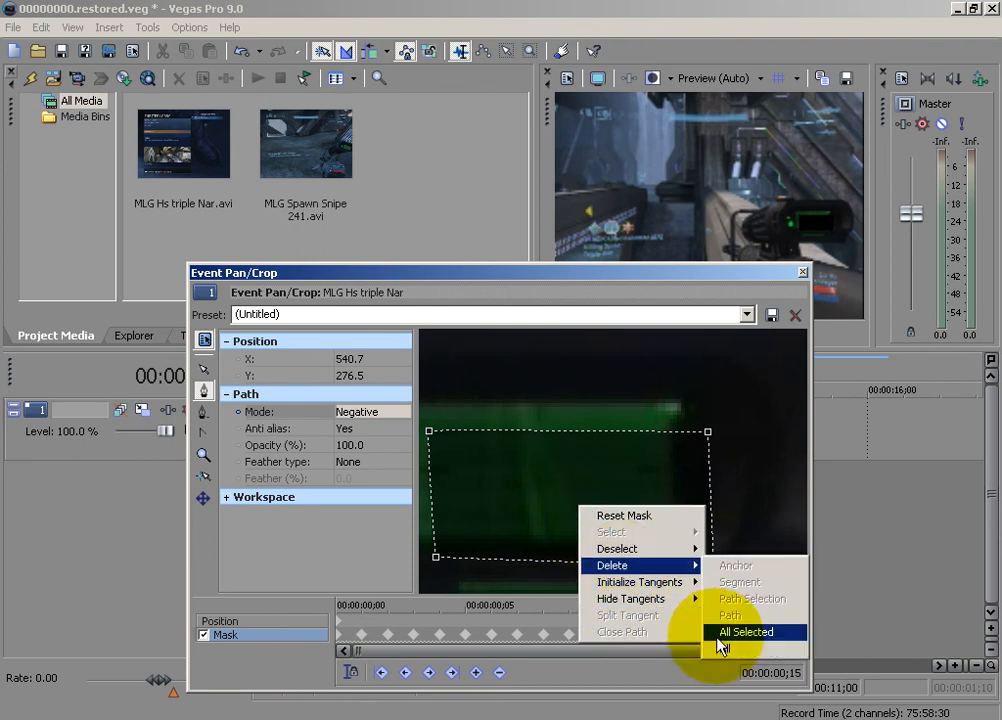
pyautogui.click(738, 632)
# Trace a closed four-point mask around the full green display at 00:00:00;15 and set its path mode to Negative
pyautogui.click(203, 371)
pyautogui.moveTo(539, 490); pyautogui.dragTo(594, 487)
pyautogui.click(205, 394)
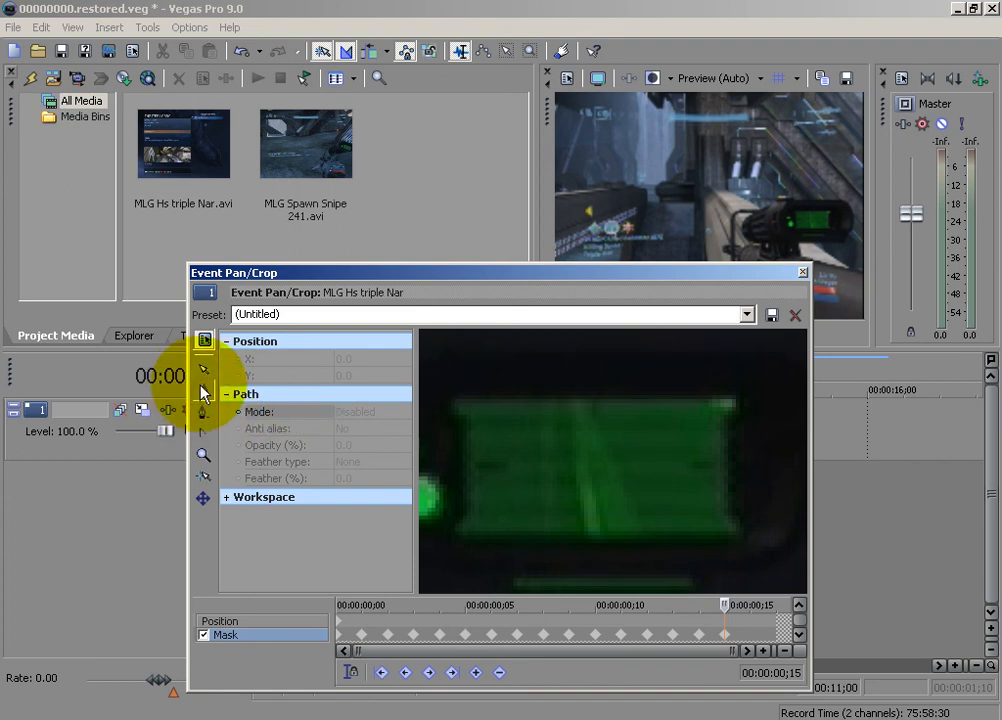
pyautogui.click(458, 524)
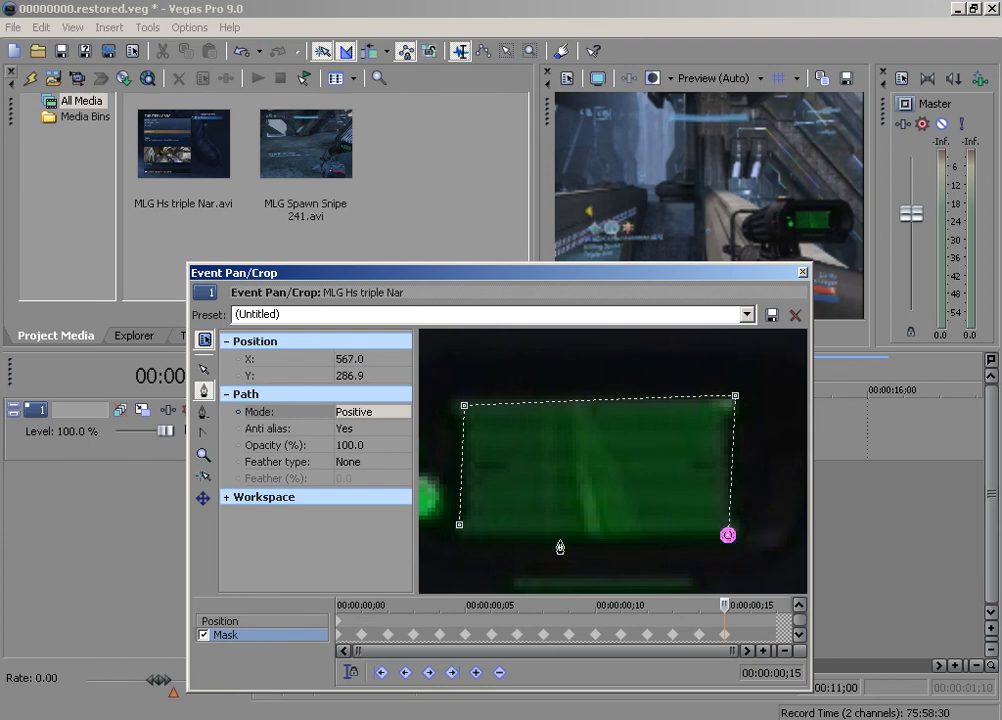
pyautogui.click(460, 526)
pyautogui.click(389, 413)
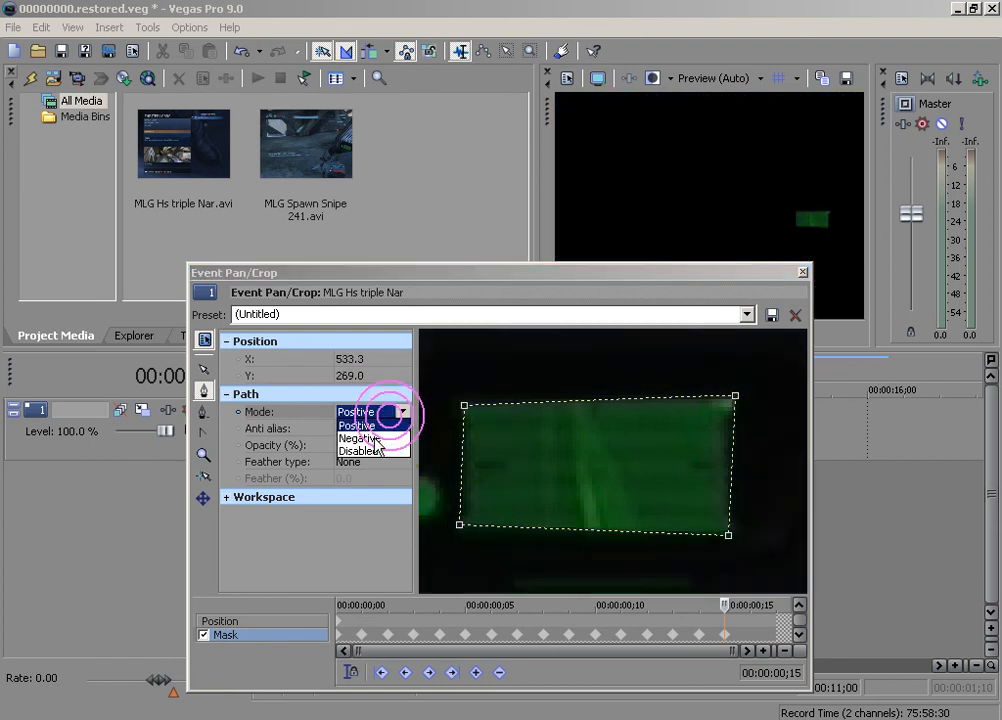
pyautogui.click(372, 439)
# Advance the mask timeline to 00:00:00;16 and delete the mask path carried over to that frame
pyautogui.moveTo(724, 604); pyautogui.dragTo(751, 604)
pyautogui.rightClick(607, 471)
pyautogui.click(649, 531)
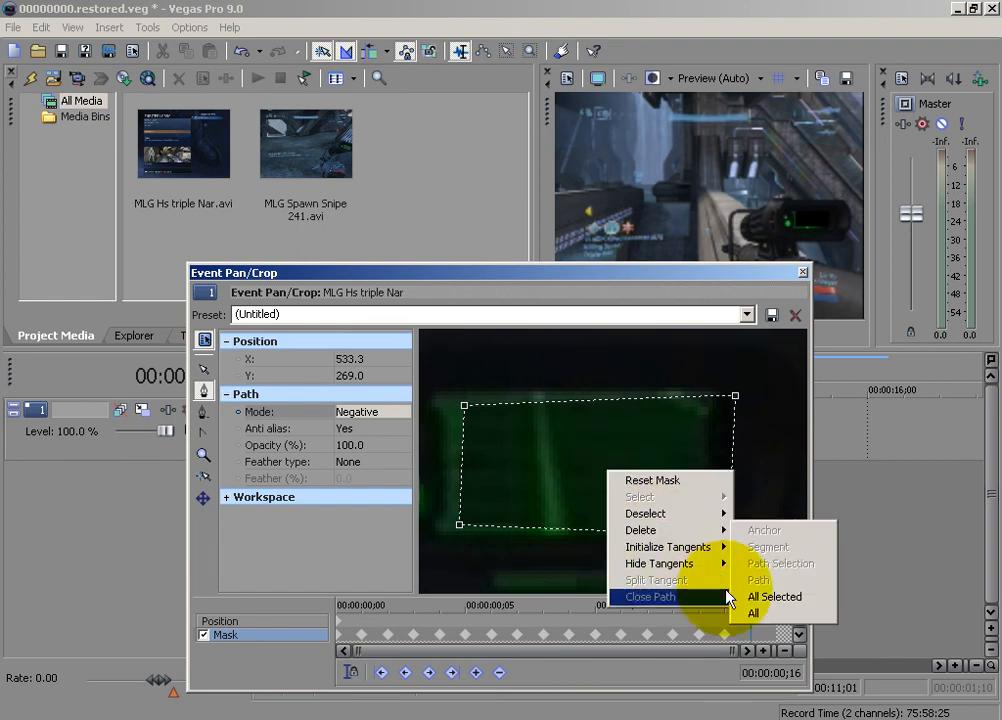
pyautogui.click(765, 597)
# Trace a closed four-point mask around the green display at 00:00:00;16, set its mode to Negative, and close the Pan/Crop editor
pyautogui.click(441, 533)
pyautogui.click(438, 401)
pyautogui.click(712, 393)
pyautogui.click(720, 530)
pyautogui.click(441, 534)
pyautogui.click(358, 411)
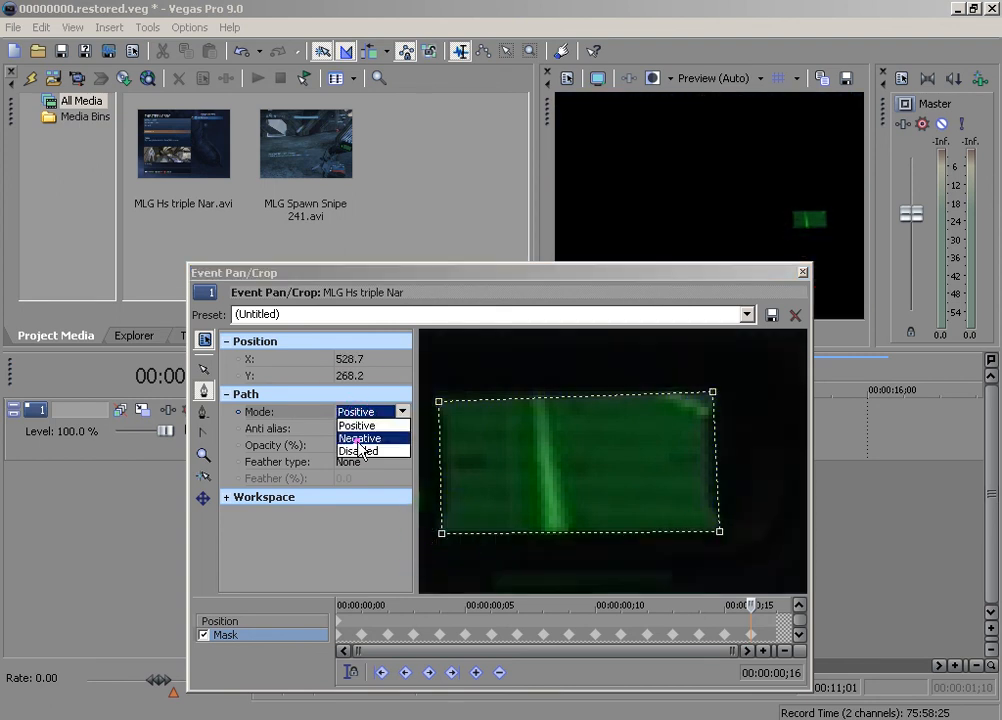
pyautogui.click(359, 438)
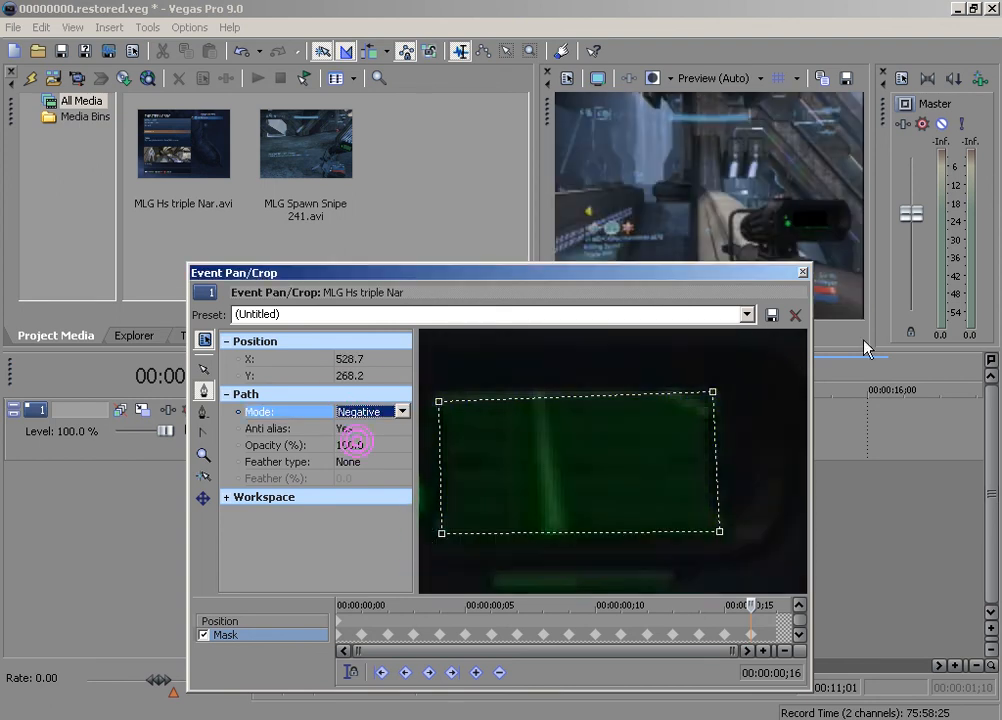
pyautogui.click(803, 272)
# Move the second clip onto a new track below, starting where the short masked clip begins at 00:00:10;15
pyautogui.scroll(3, 695, 410)
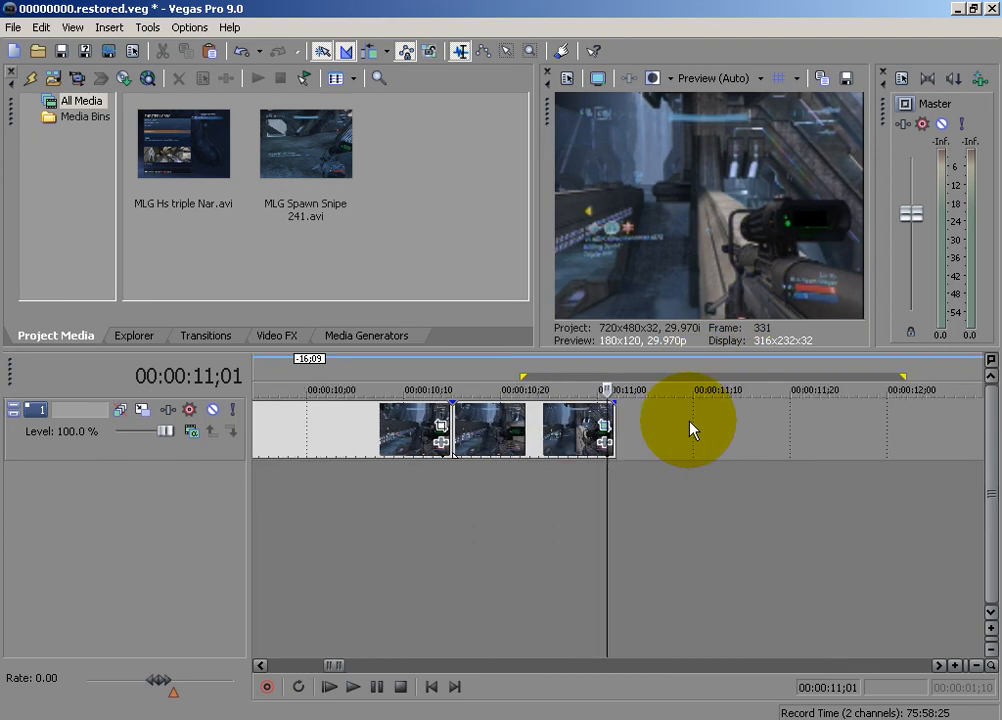
pyautogui.scroll(-10, 690, 430)
pyautogui.moveTo(783, 437); pyautogui.dragTo(440, 530)
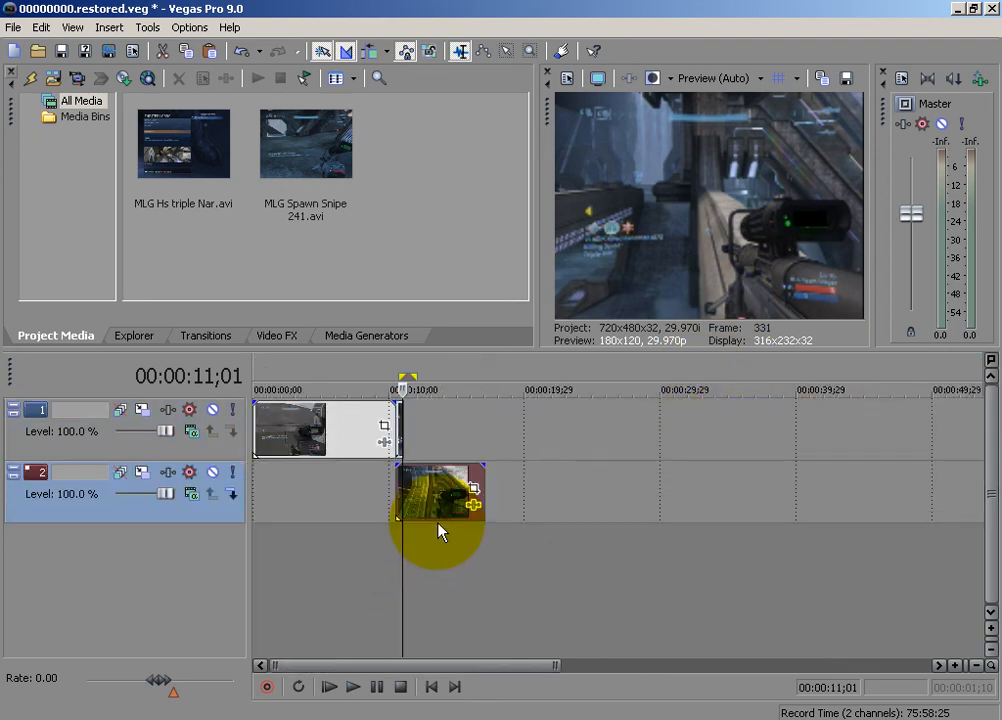
# Step through the overlapping frames from 00:00:10;15 to 00:00:10;20 and mute track 1
pyautogui.click(395, 488)
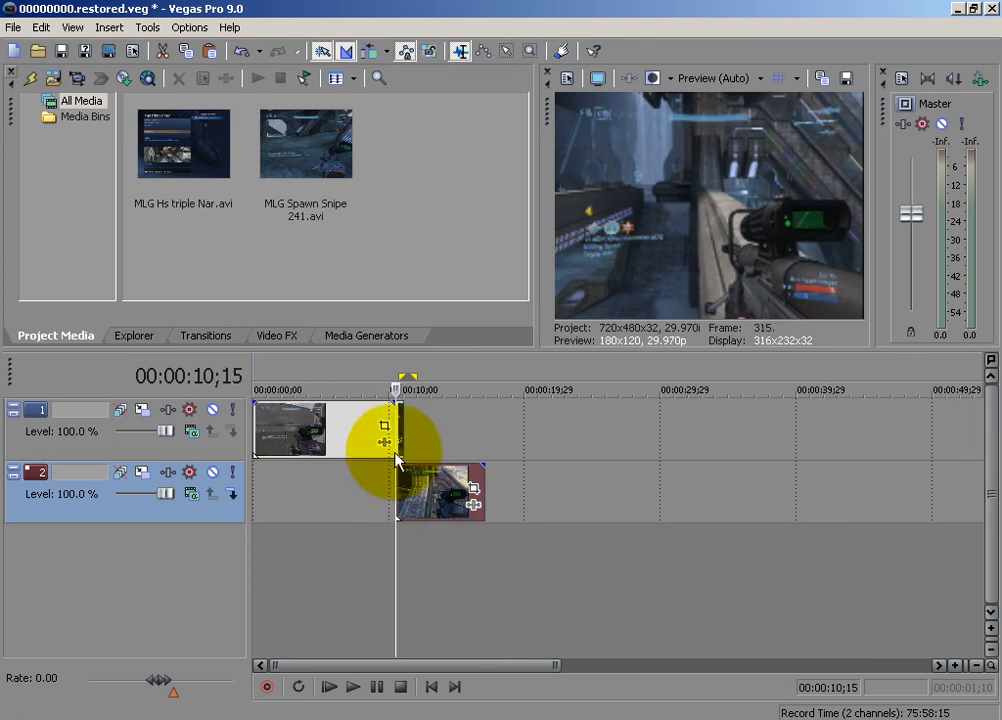
pyautogui.scroll(5, 400, 450)
pyautogui.press('Right')
pyautogui.press('Right')
pyautogui.press('Right')
pyautogui.press('Right')
pyautogui.press('Right')
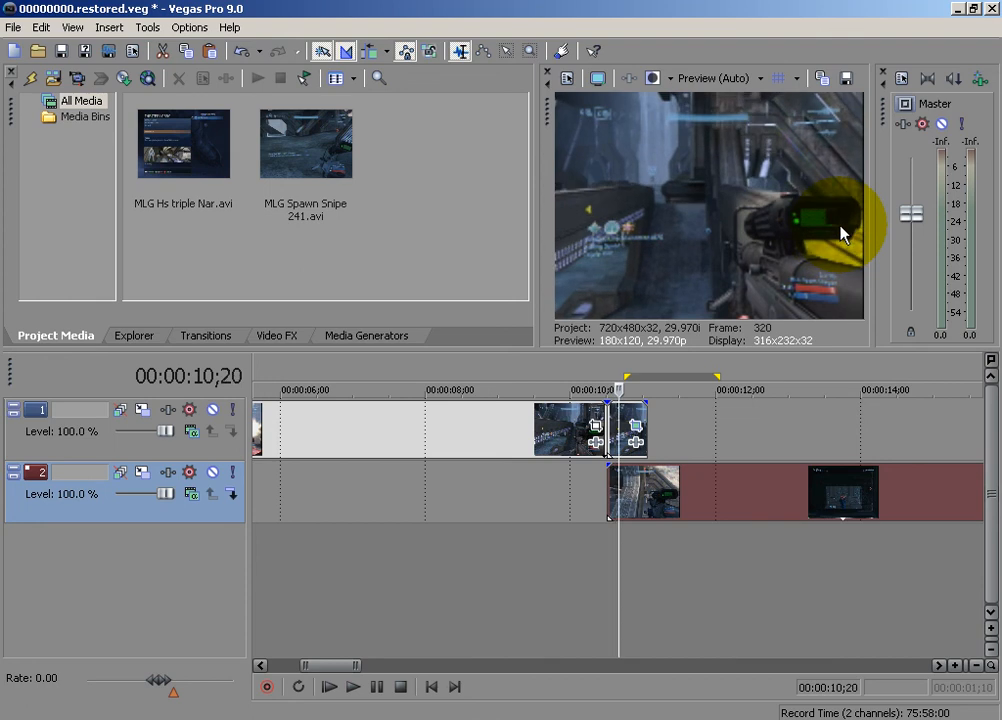
pyautogui.click(212, 409)
# Trim the beginning of the second clip on track 2 so that it starts at 00:00:12;00
pyautogui.click(609, 485)
pyautogui.moveTo(609, 485); pyautogui.dragTo(614, 458)
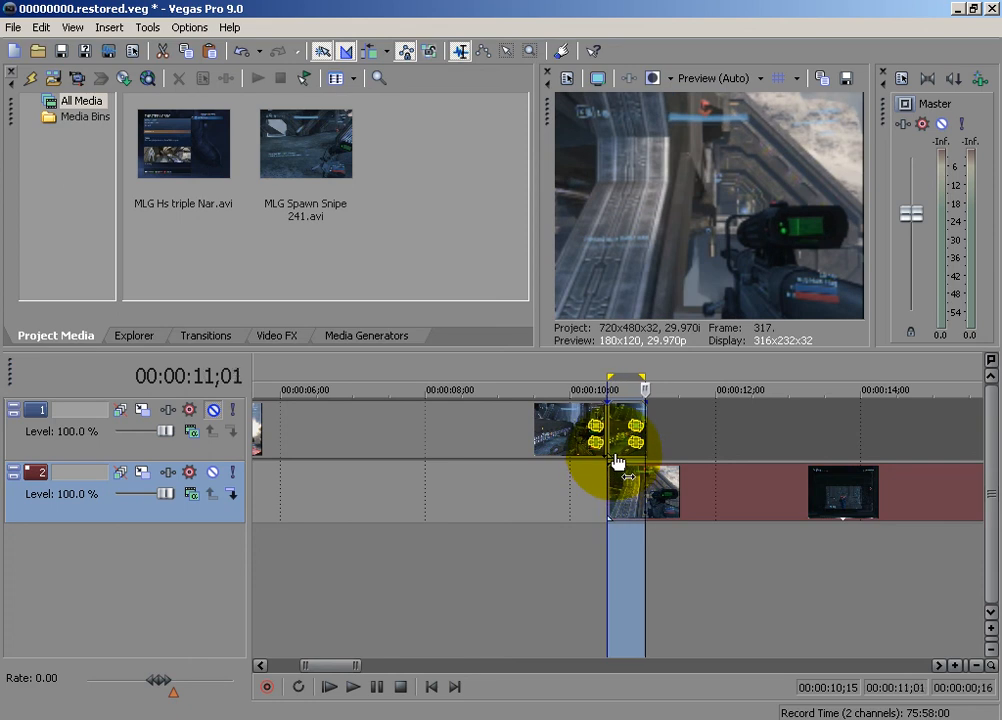
pyautogui.hotkey('shift', 'Right')
pyautogui.hotkey('shift', 'Right')
pyautogui.hotkey('shift', 'Right')
pyautogui.hotkey('shift', 'Right')
pyautogui.hotkey('shift', 'Right')
pyautogui.hotkey('shift', 'Right')
pyautogui.hotkey('shift', 'Right')
pyautogui.hotkey('shift', 'Right')
pyautogui.hotkey('shift', 'Right')
pyautogui.hotkey('shift', 'Right')
pyautogui.hotkey('shift', 'Right')
pyautogui.hotkey('shift', 'Right')
pyautogui.hotkey('shift', 'Right')
pyautogui.hotkey('shift', 'Right')
pyautogui.hotkey('shift', 'Right')
pyautogui.hotkey('shift', 'Right')
pyautogui.hotkey('shift', 'Right')
pyautogui.hotkey('shift', 'Right')
pyautogui.hotkey('shift', 'Right')
pyautogui.hotkey('shift', 'Right')
pyautogui.hotkey('shift', 'Right')
pyautogui.hotkey('shift', 'Right')
pyautogui.rightClick(652, 488)
pyautogui.click(680, 427)
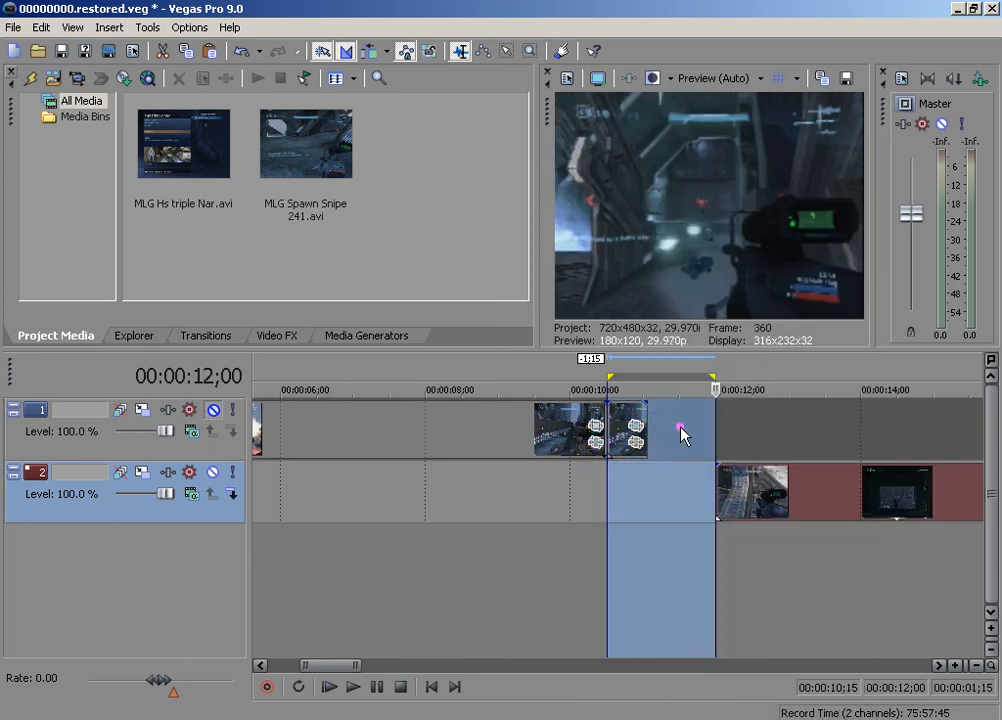
# Move the trimmed second clip back to start at 00:00:10;15, aligned with the start of the masked clip
pyautogui.moveTo(793, 485)
pyautogui.mouseDown()
pyautogui.moveTo(671, 503)
pyautogui.moveTo(680, 501)
pyautogui.mouseUp()
pyautogui.click(566, 560)
pyautogui.click(608, 490)
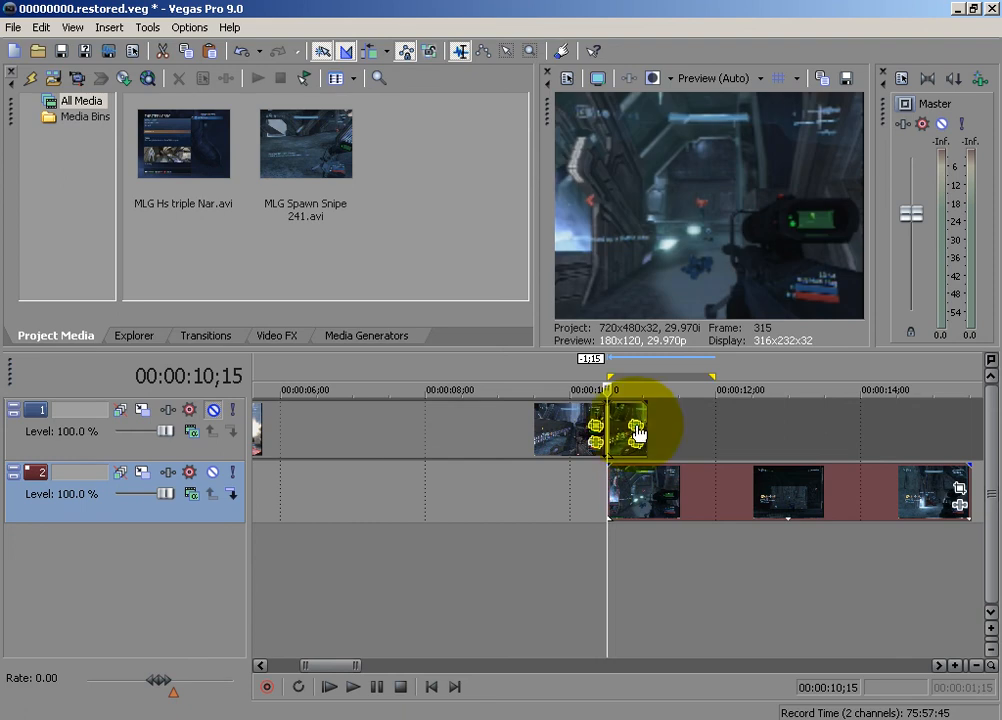
# Unmute track 1 and open the Pan/Crop position settings of the short masked clip
pyautogui.click(633, 428)
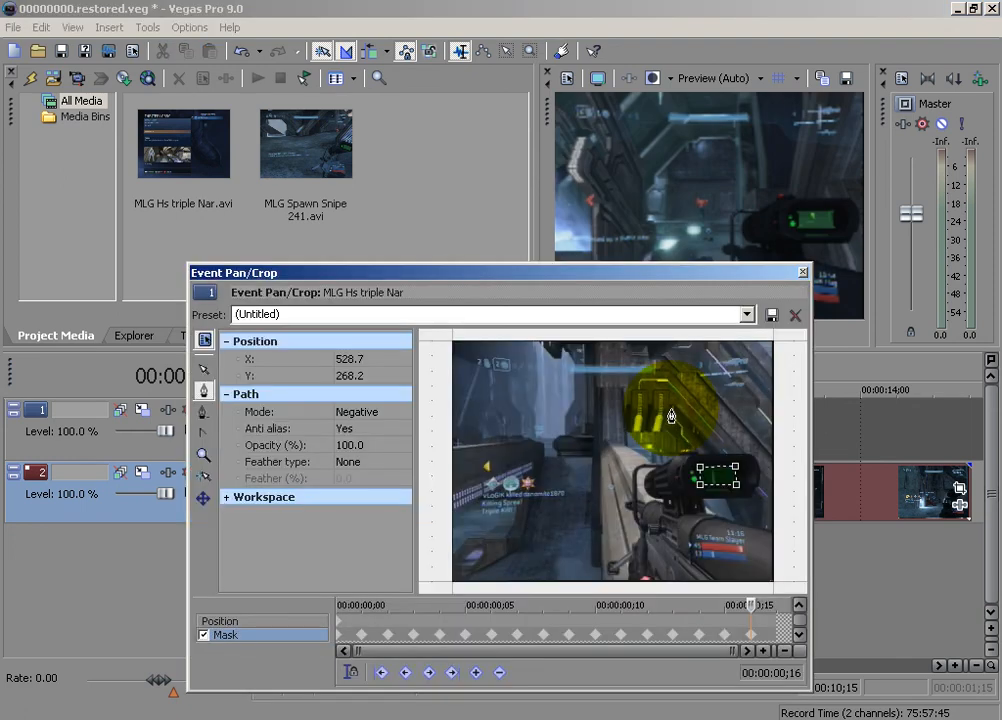
pyautogui.click(222, 621)
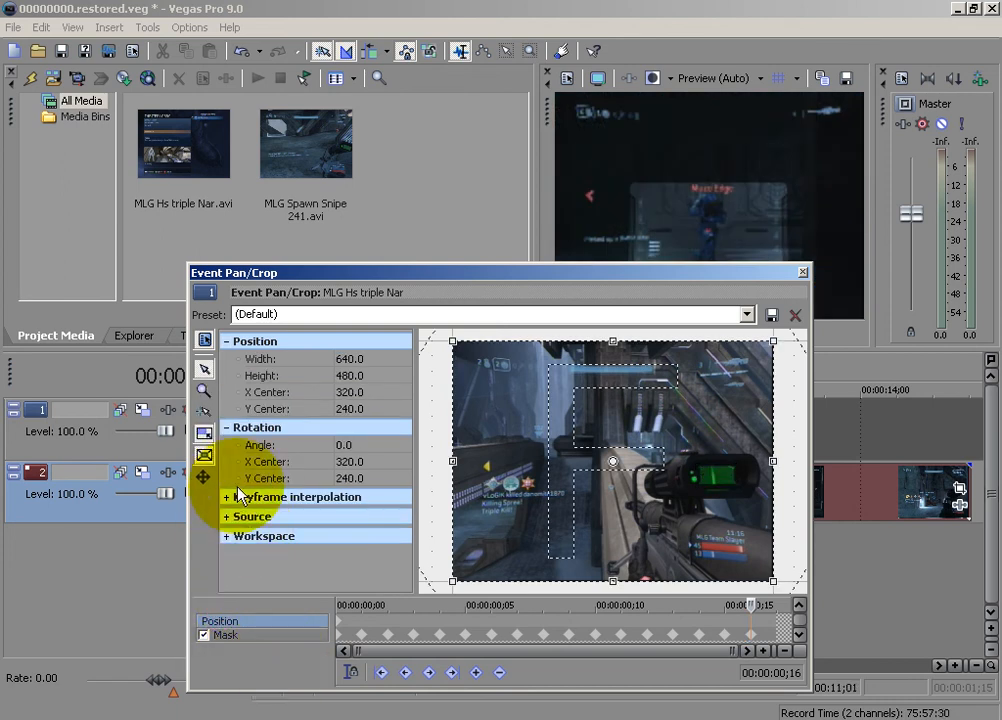
pyautogui.click(803, 271)
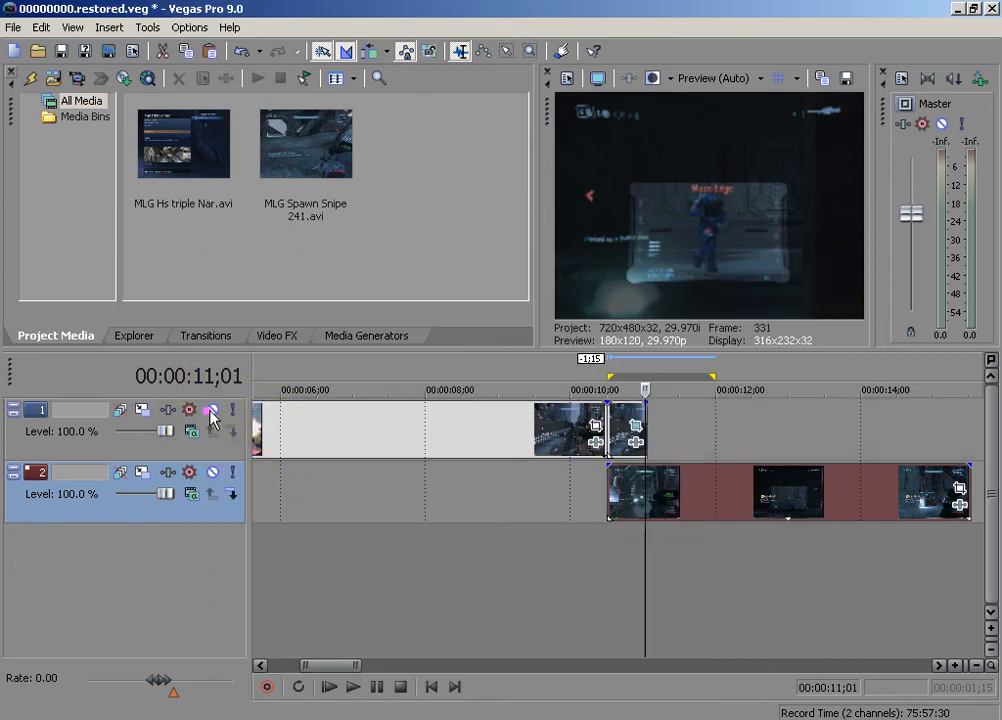
pyautogui.click(636, 424)
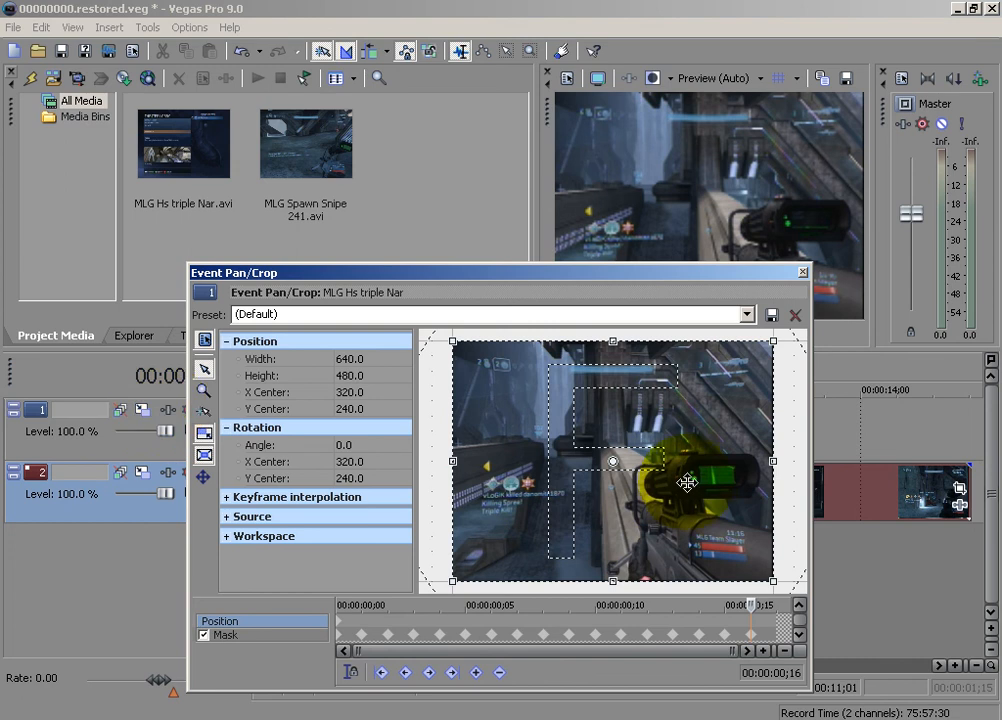
# Add a position keyframe at 00:00:00;16 and shrink the centred crop frame to about 100 by 75
pyautogui.click(340, 615)
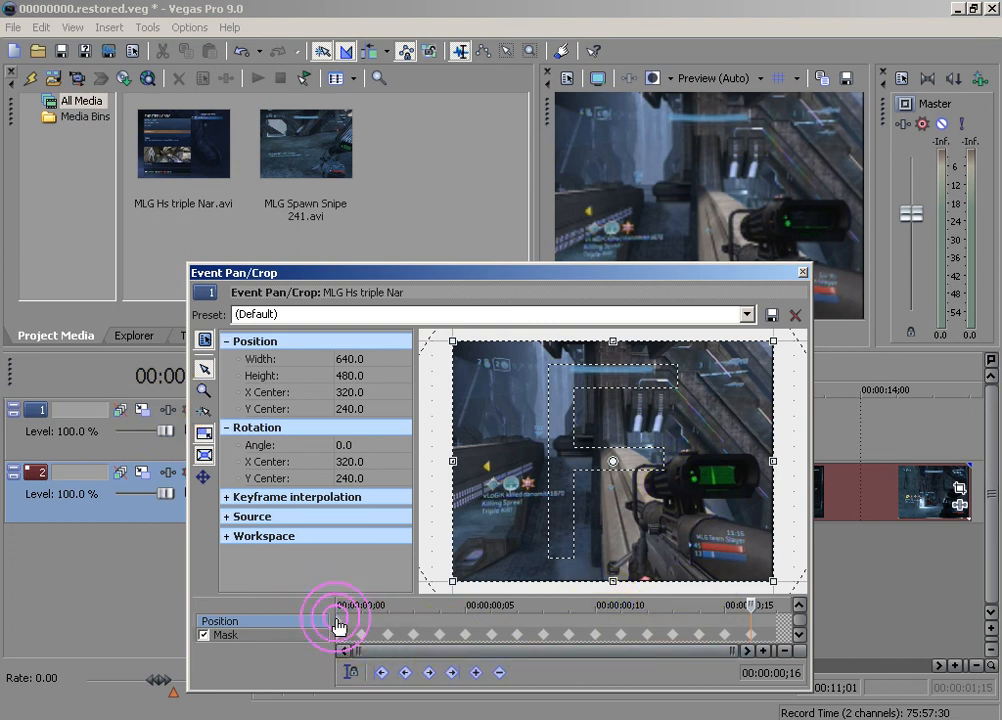
pyautogui.click(339, 607)
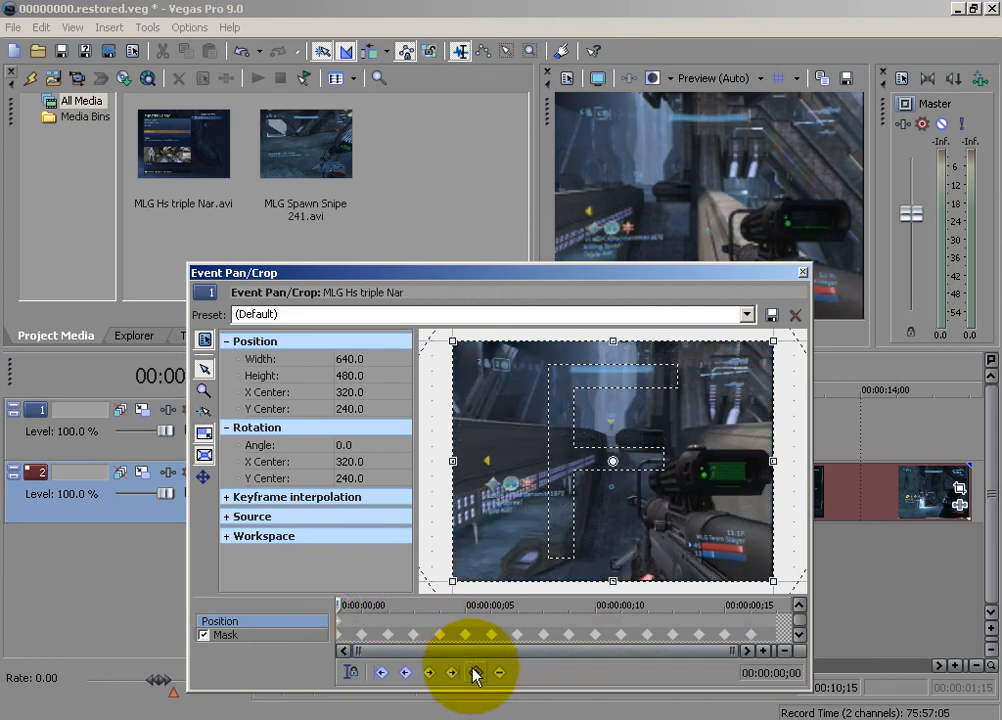
pyautogui.click(750, 622)
pyautogui.moveTo(770, 341); pyautogui.dragTo(617, 470)
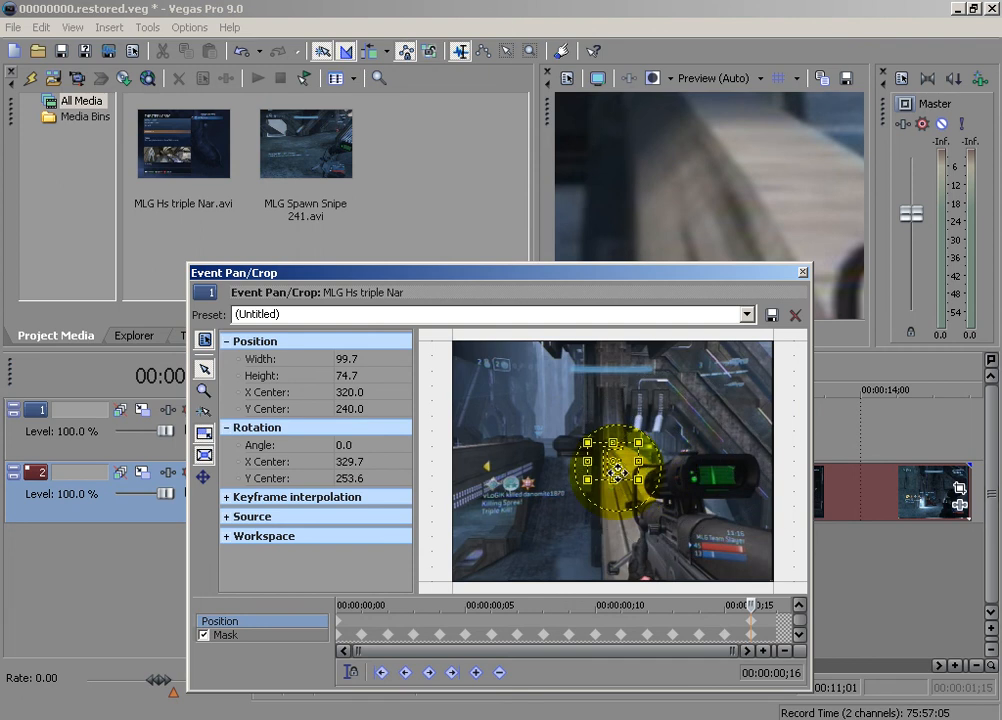
pyautogui.hotkey('ctrl', 'z')
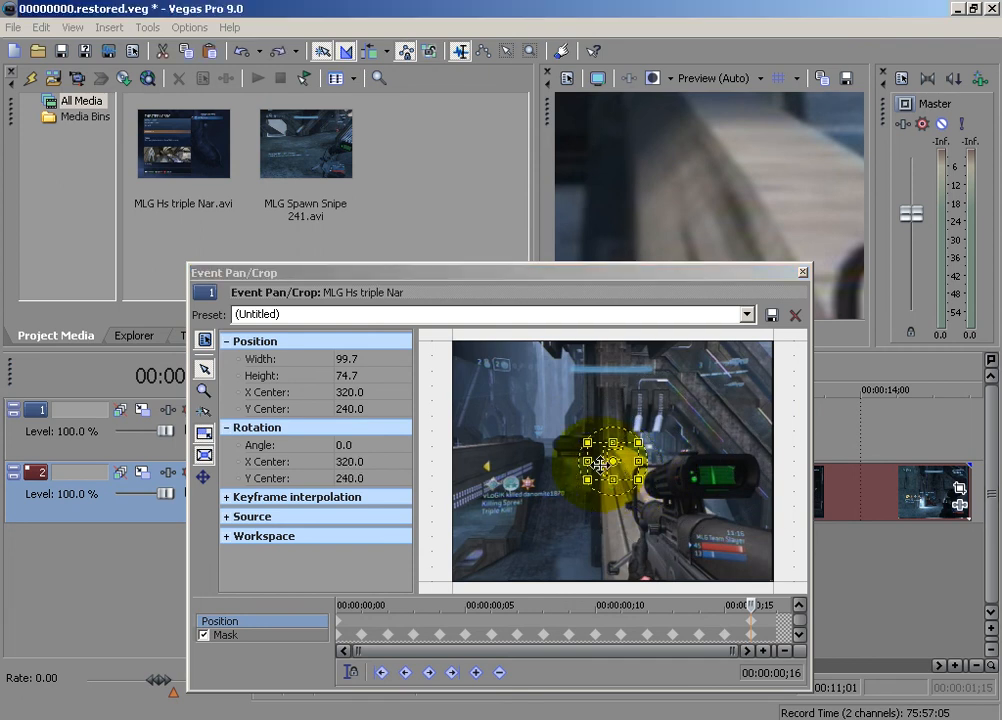
# Centre the crop frame on the green display at 530.4, 263.4, shrink it to 6.1 by 4.6, and close the Pan/Crop editor
pyautogui.moveTo(600, 465); pyautogui.dragTo(732, 467)
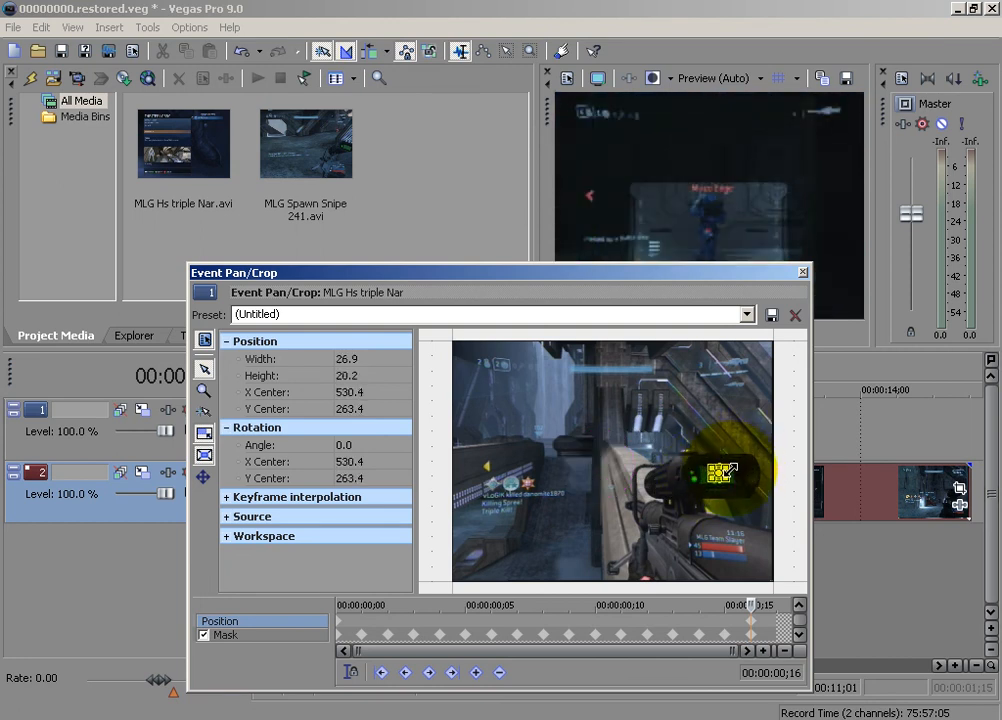
pyautogui.moveTo(724, 472); pyautogui.dragTo(720, 475)
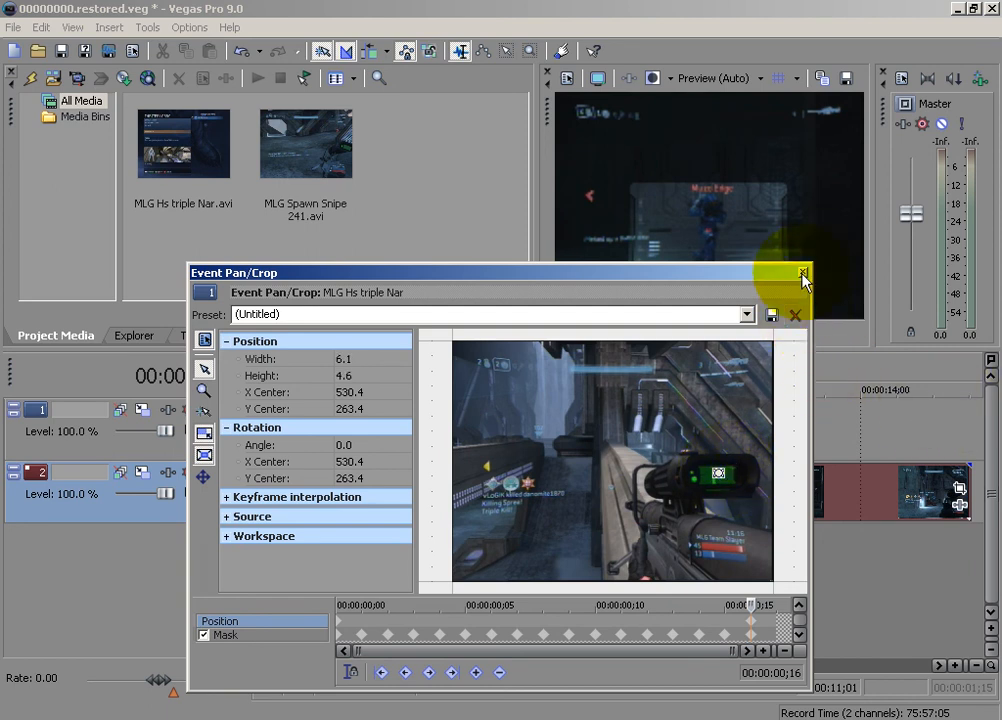
pyautogui.click(802, 272)
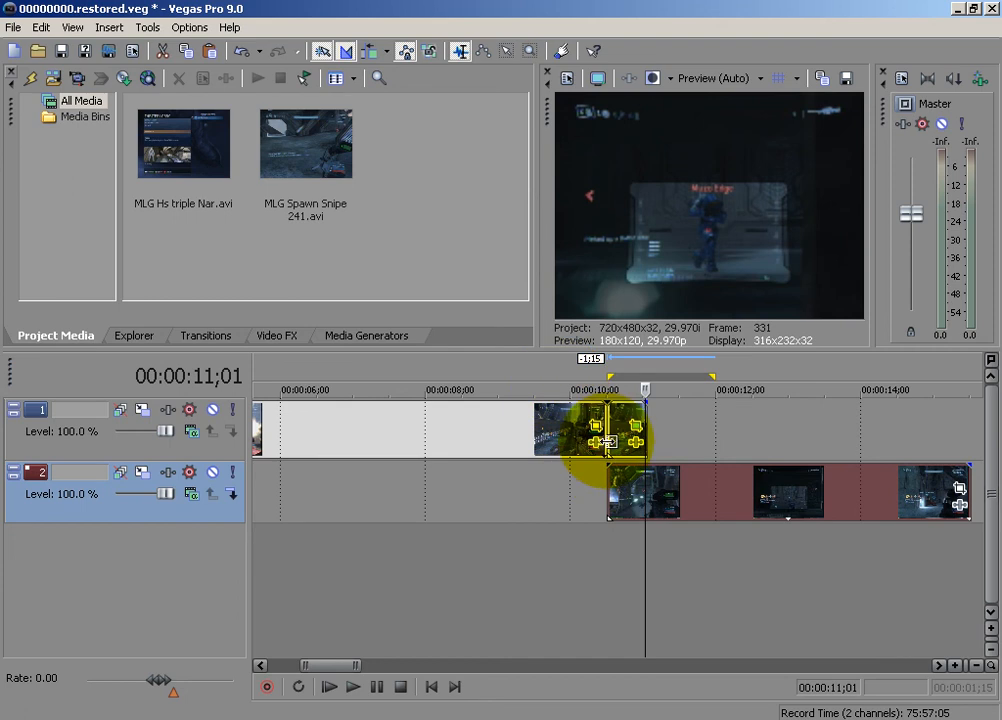
# Play the transition from 00:00:10;15 and step through its frames to check the zoom through the scope display into the second clip
pyautogui.click(607, 440)
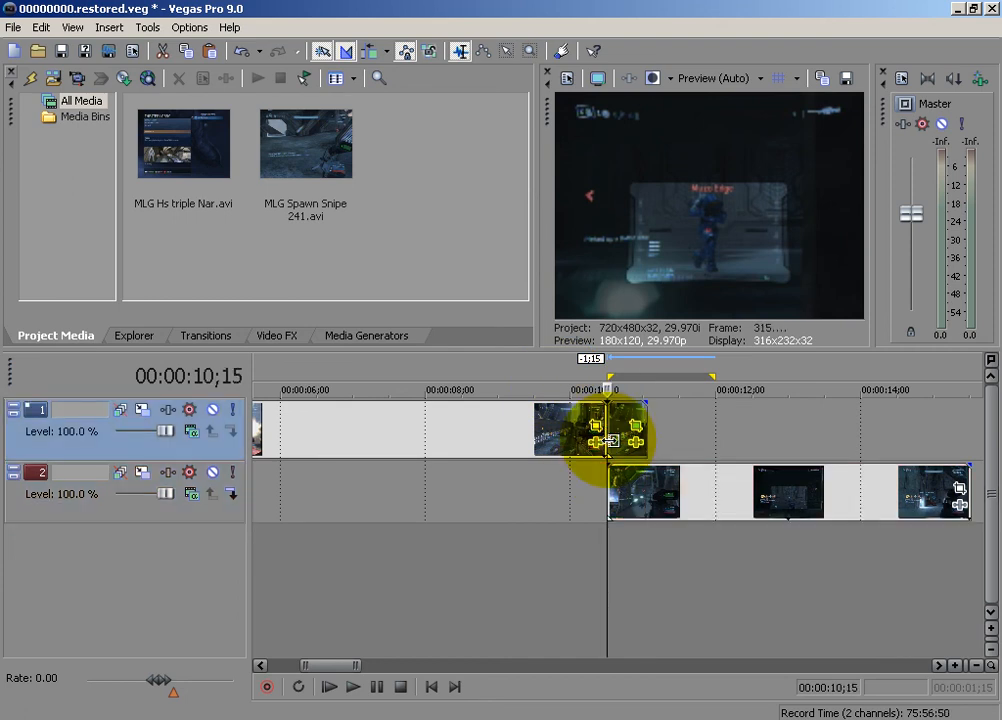
pyautogui.press('space')
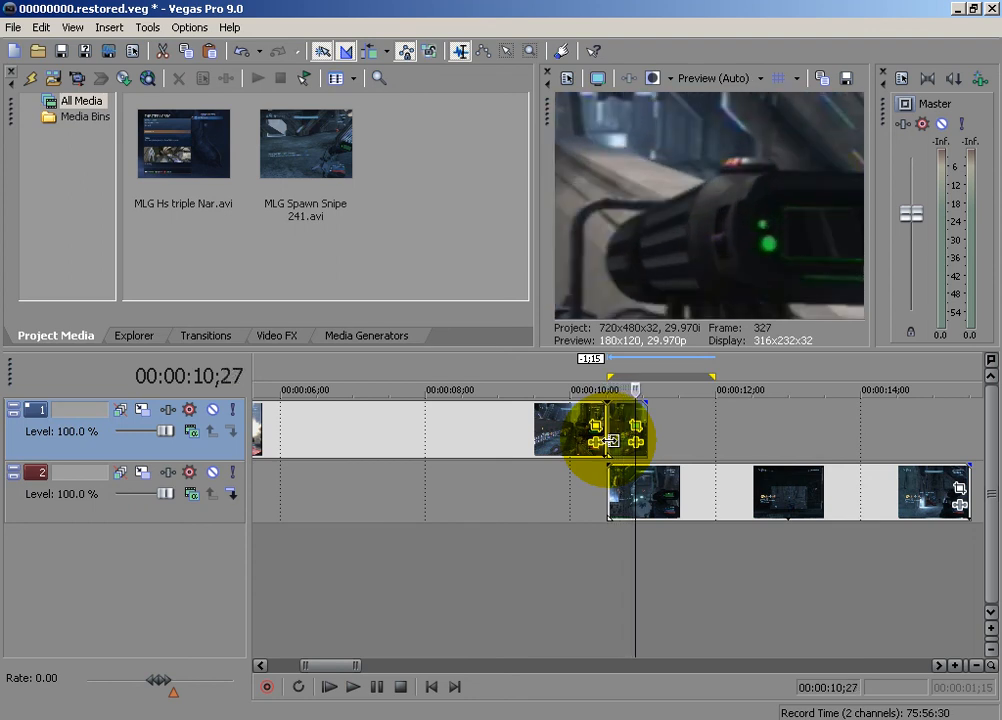
pyautogui.press('Left')
pyautogui.press('Right')
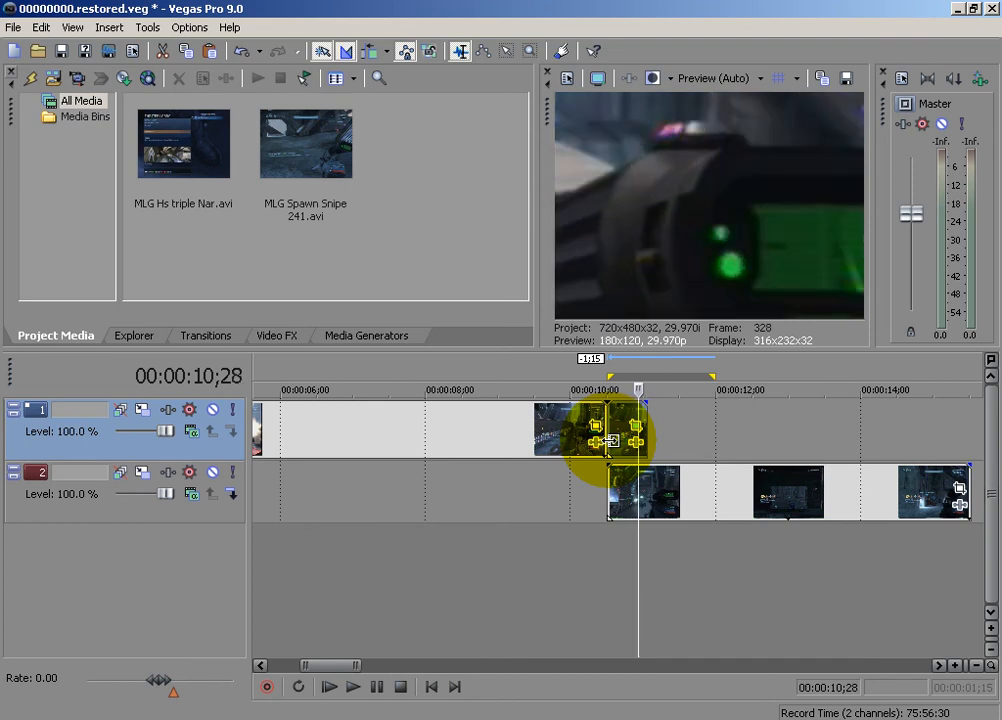
pyautogui.press('Right')
pyautogui.press('Right')
pyautogui.press('Left')
pyautogui.press('Left')
pyautogui.press('Right')
pyautogui.press('Left')
pyautogui.press('Right')
pyautogui.press('Right')
pyautogui.press('Right')
pyautogui.press('Right')
pyautogui.press('Right')
pyautogui.press('Right')
pyautogui.press('Right')
pyautogui.press('Right')
pyautogui.press('Right')
pyautogui.press('Right')
pyautogui.press('Right')
pyautogui.press('Right')
pyautogui.press('Right')
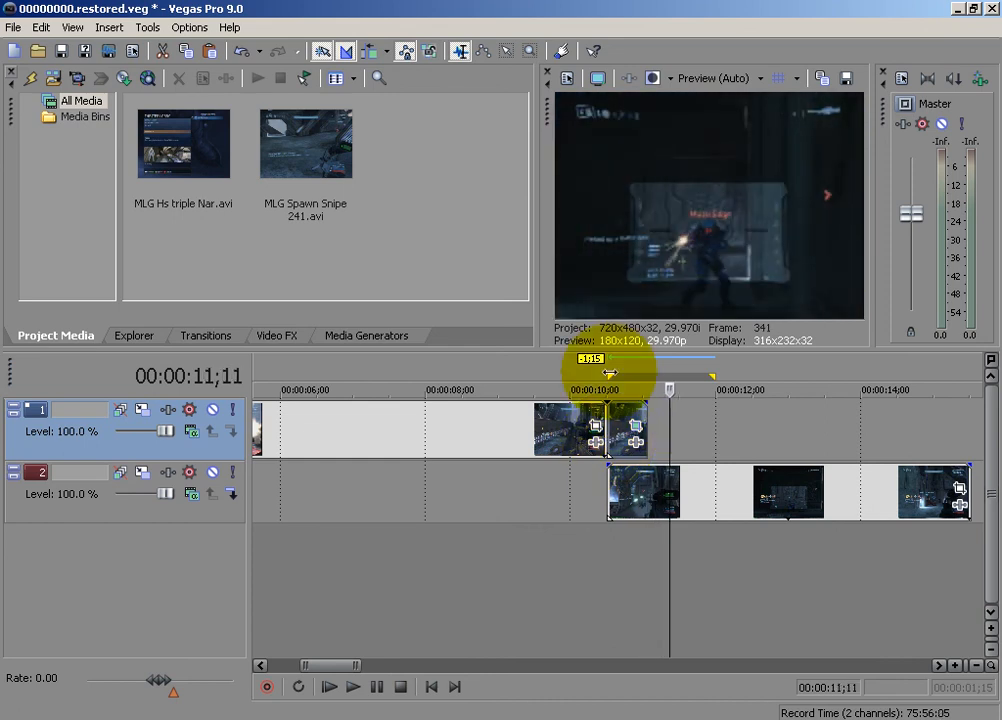
pyautogui.press('Right')
pyautogui.press('Right')
pyautogui.press('Right')
pyautogui.press('Right')
pyautogui.press('Right')
pyautogui.press('Right')
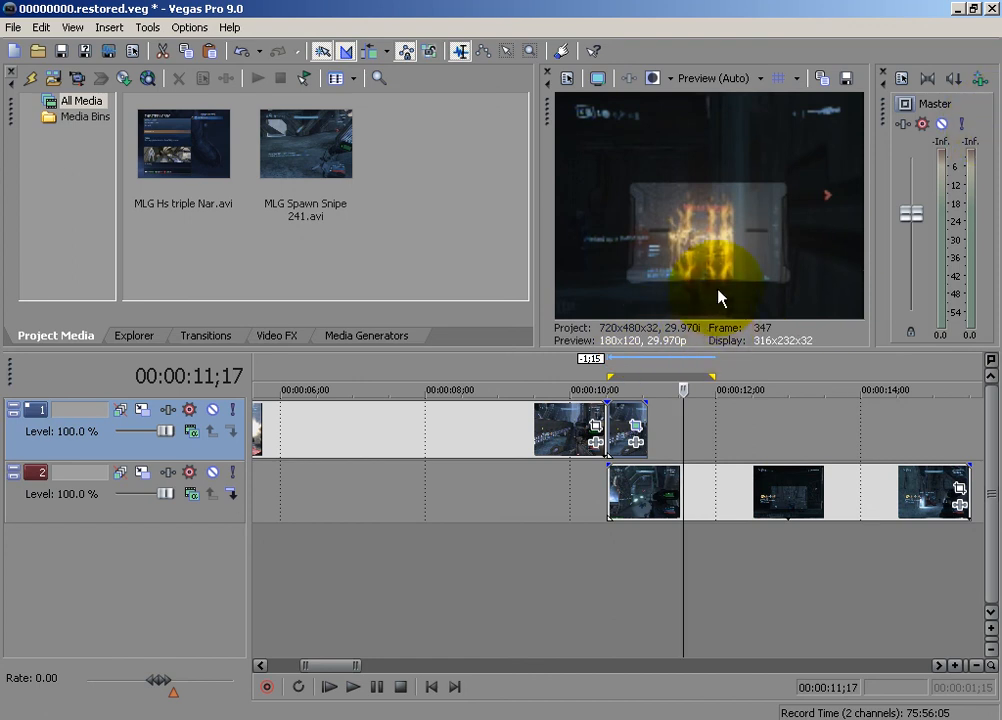